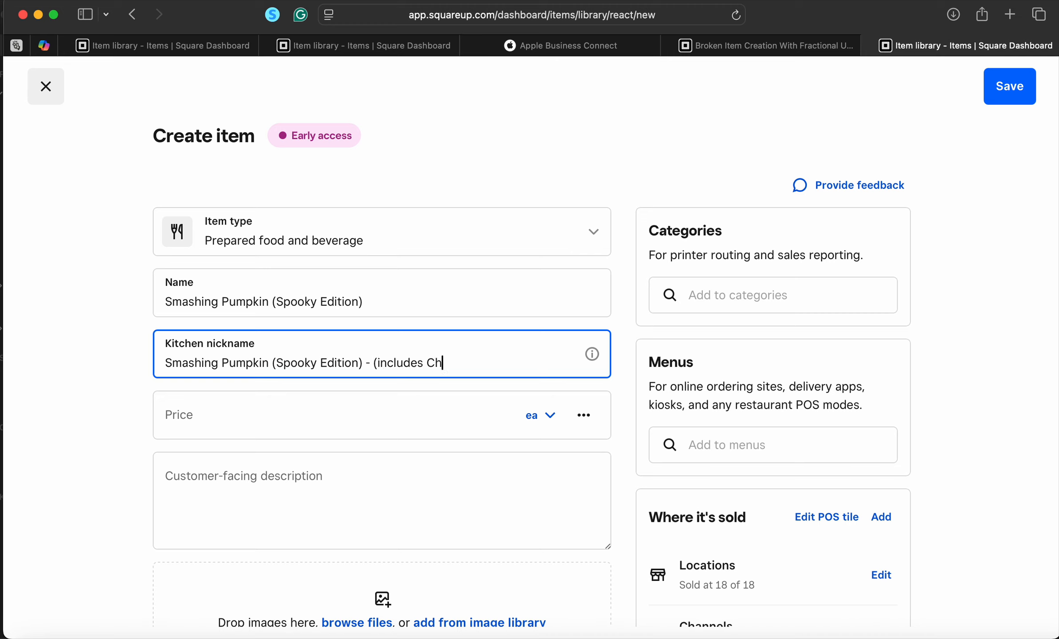
Finish the kitchen nickname with '(includes Chocolate Boba Pearl Toppers)' and move to the Price field
text(olate Boba Pearl)
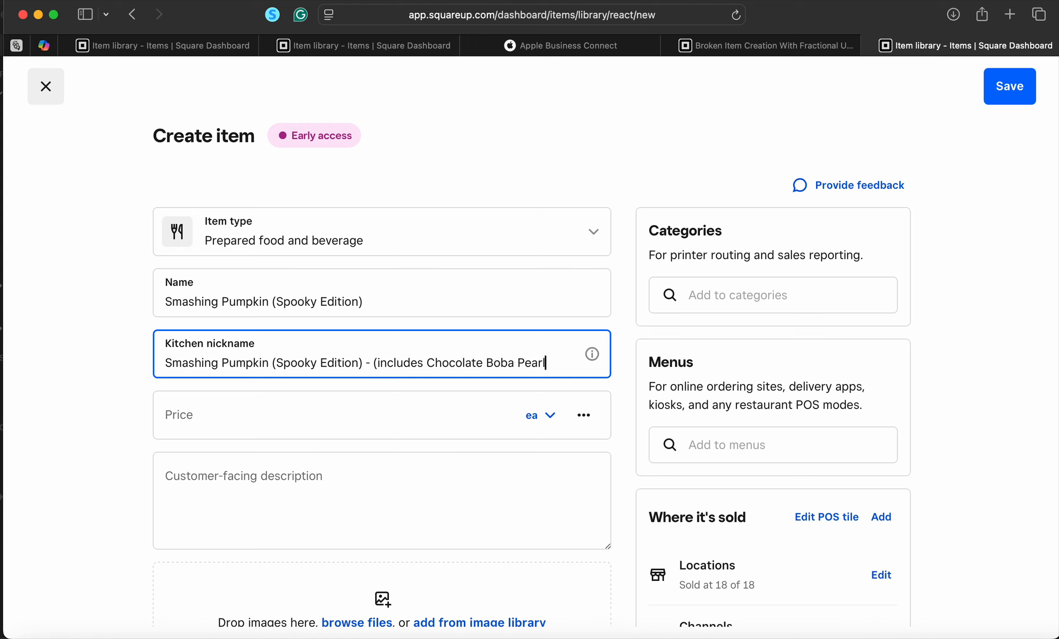
text( Toppers))
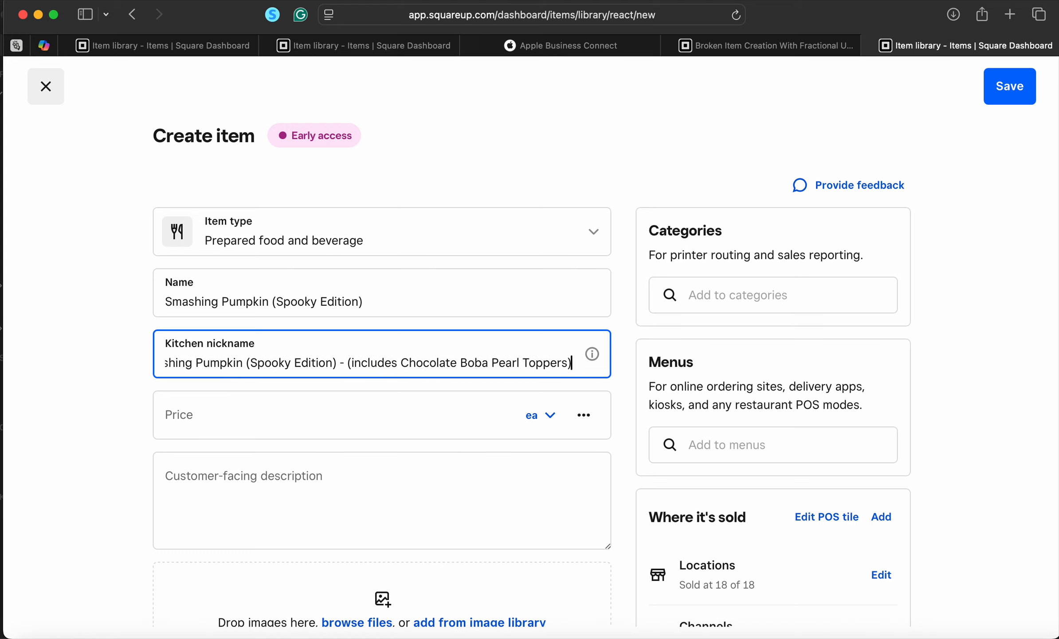
click(281, 408)
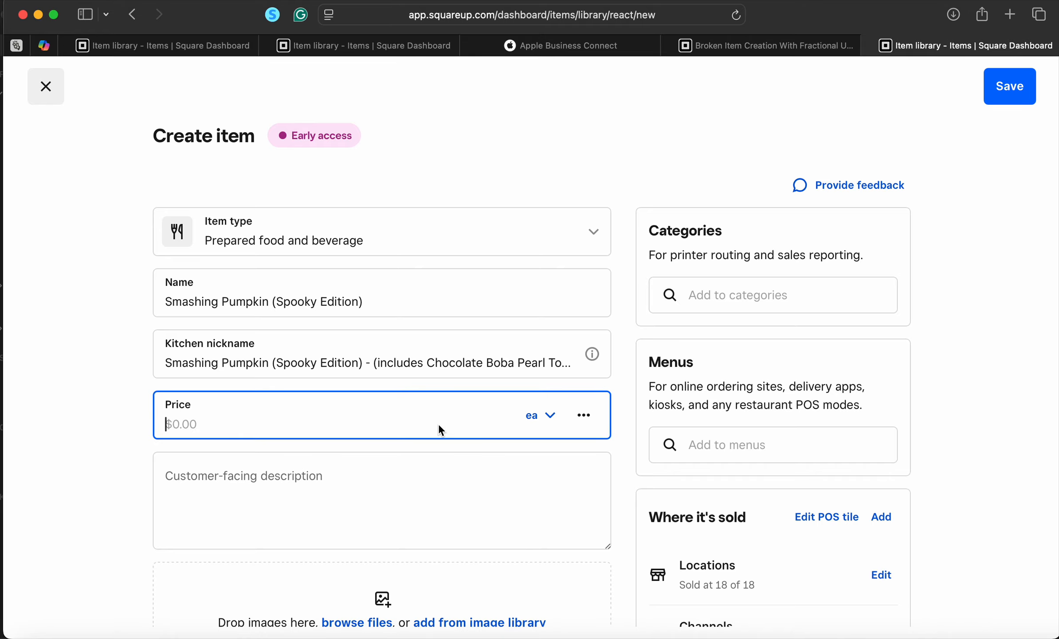
Look up the M variation's base price on the existing Smashing Pumpkin item
scroll(409, 419, down, 2)
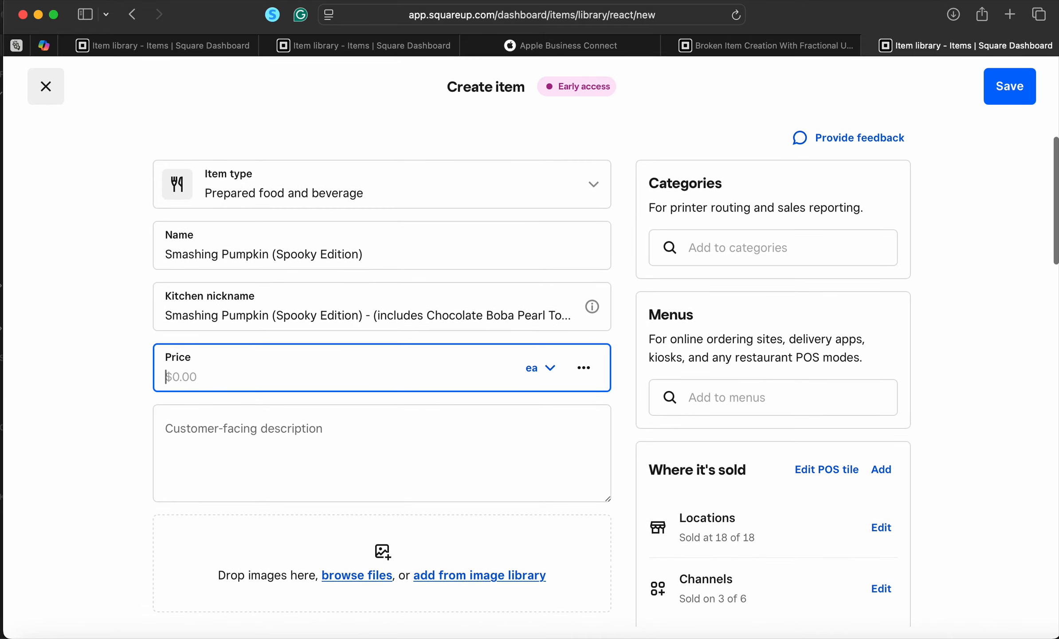
click(212, 48)
scroll(317, 354, down, 20)
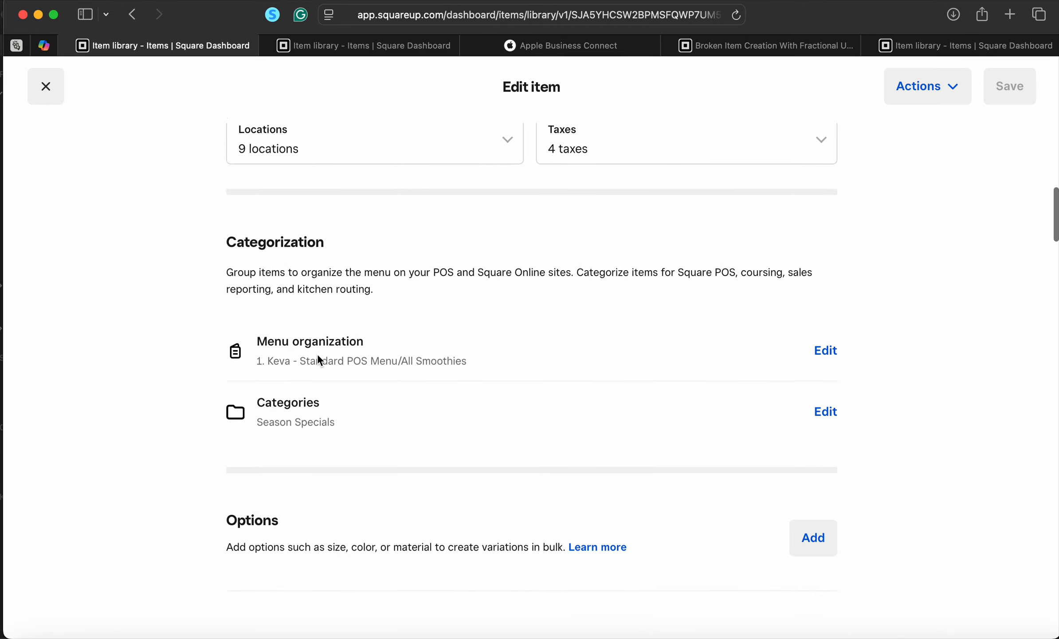
scroll(318, 357, down, 6)
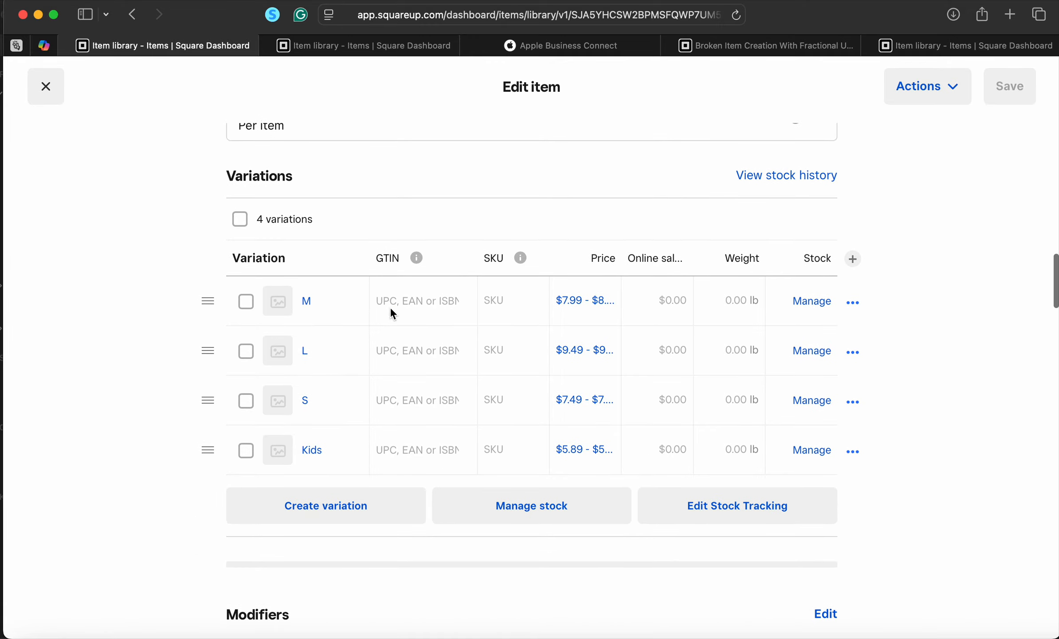
click(587, 306)
scroll(582, 362, down, 6)
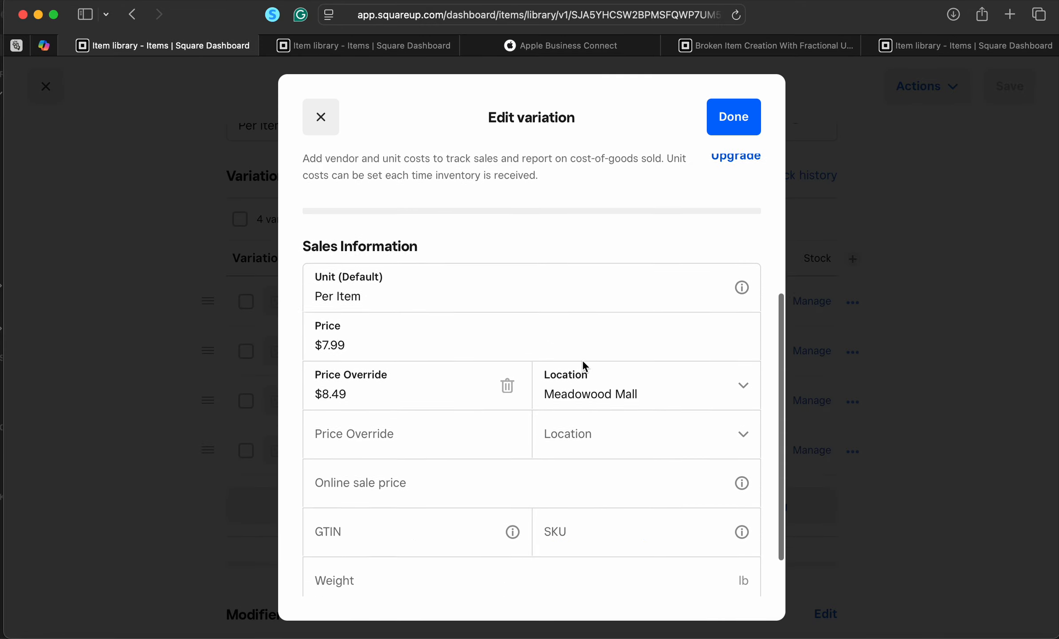
click(313, 268)
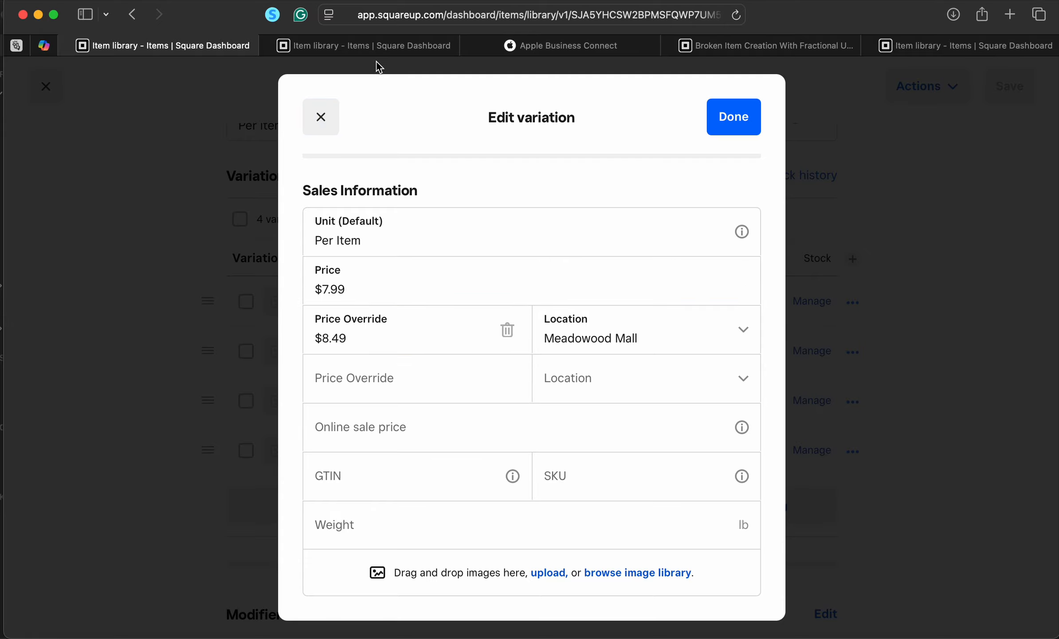
Enter 7.99 as the new item's price
click(983, 44)
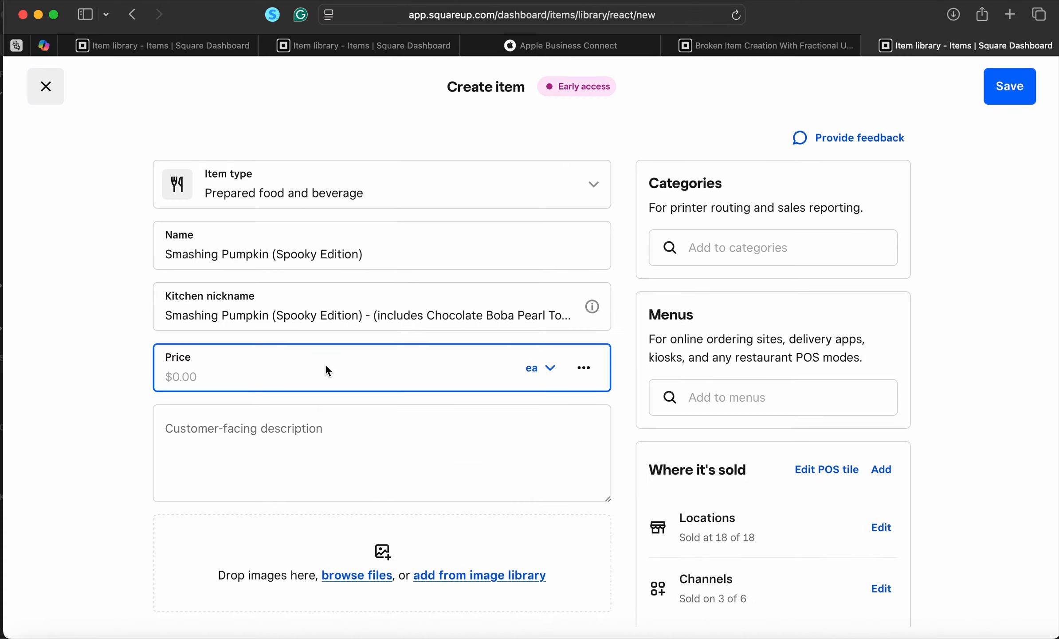
text(7.99)
scroll(266, 420, down, 2)
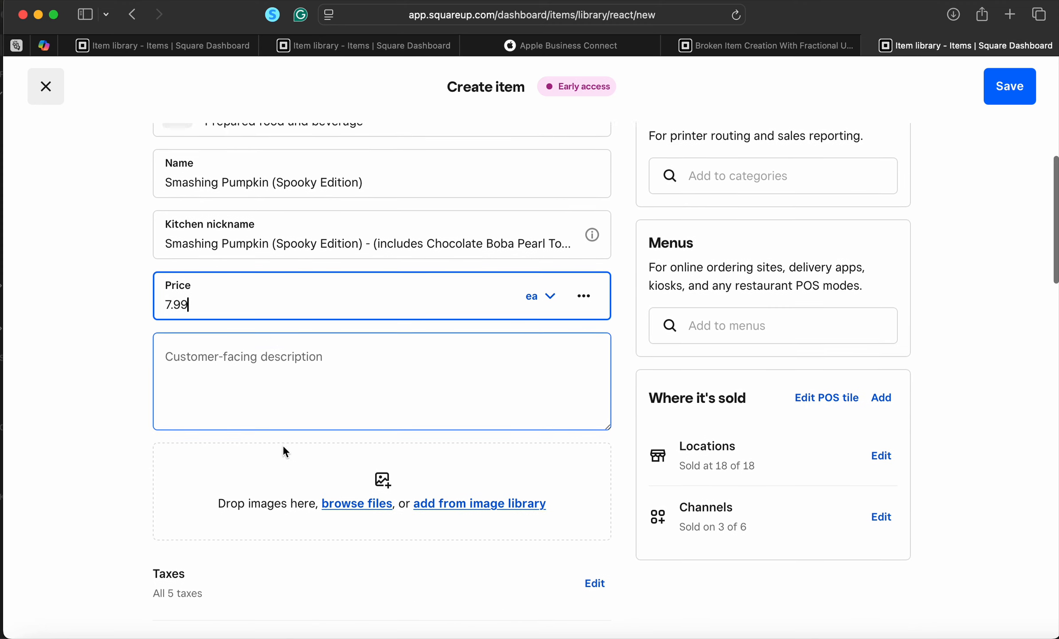
click(245, 392)
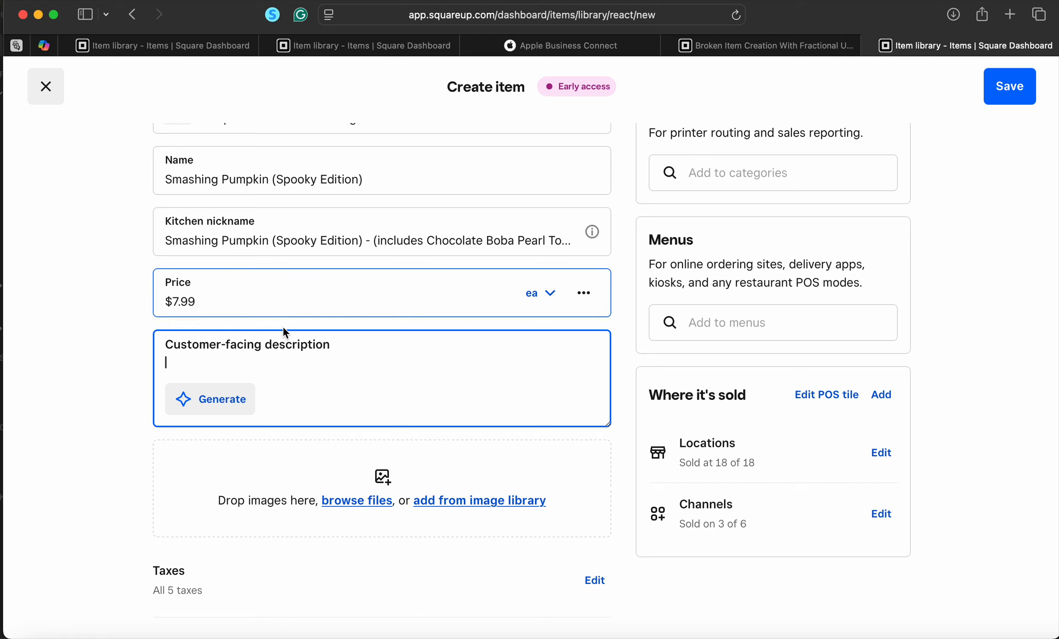
Copy the existing Smashing Pumpkin description into the new item's customer-facing description
click(227, 44)
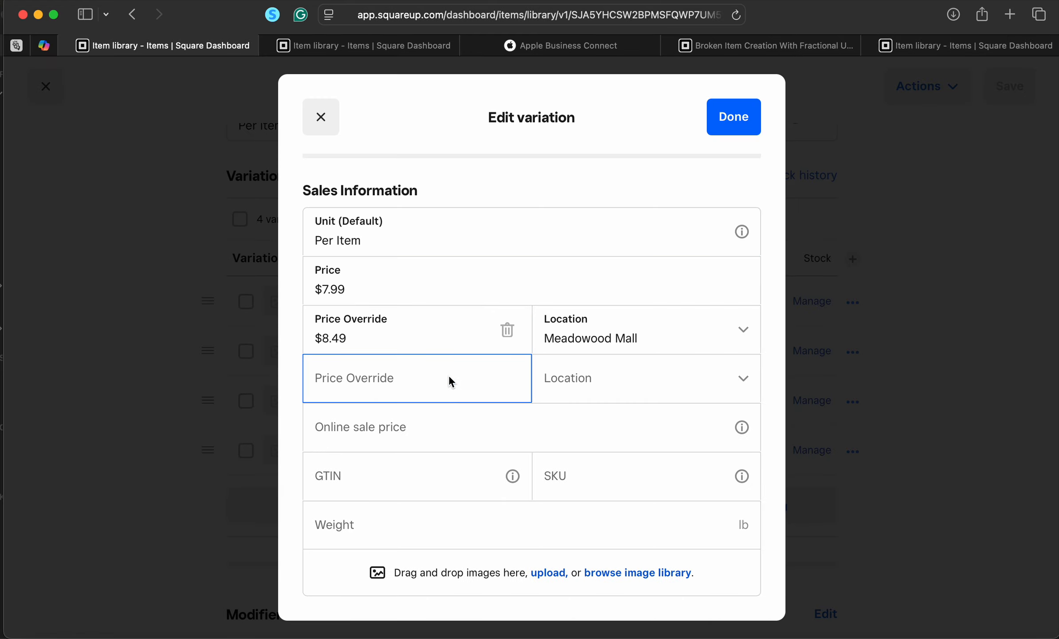
click(321, 118)
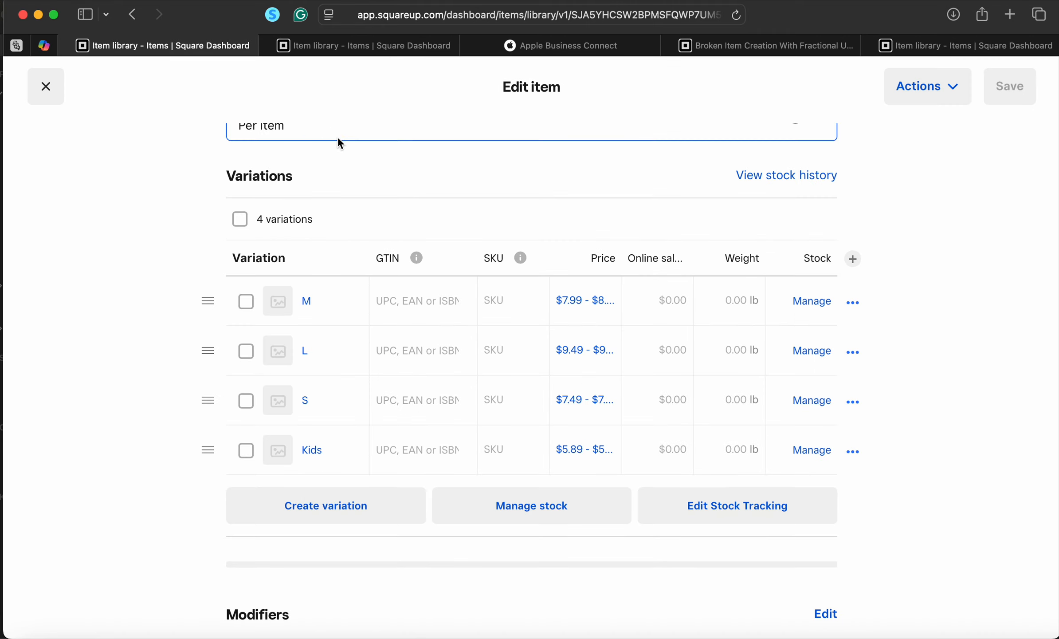
scroll(409, 462, down, 15)
scroll(423, 357, up, 20)
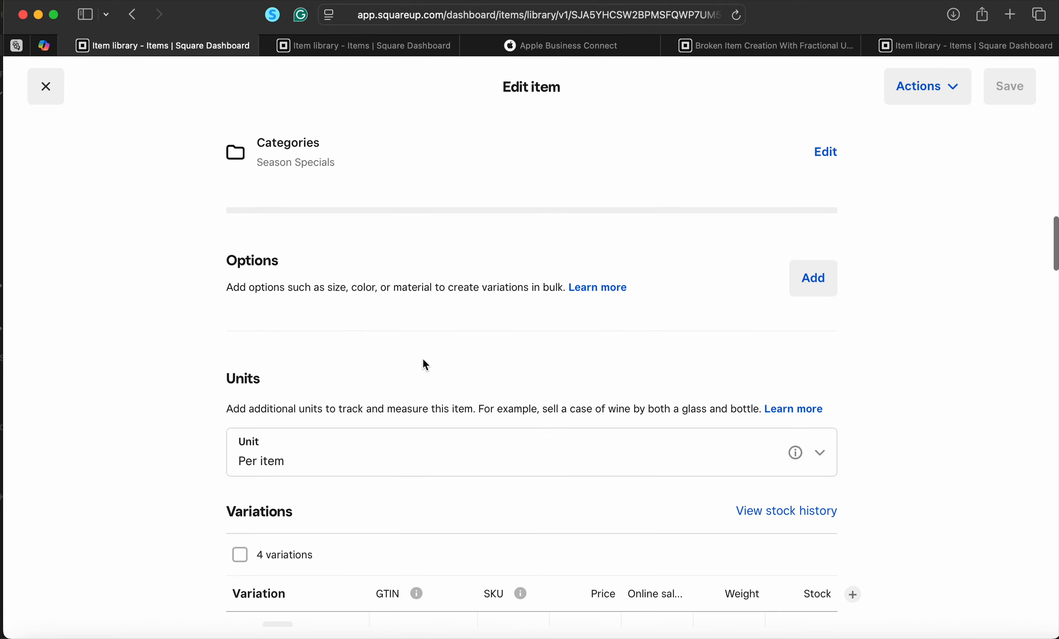
scroll(423, 360, up, 15)
scroll(422, 360, down, 3)
triple_click(429, 368)
key(super+c)
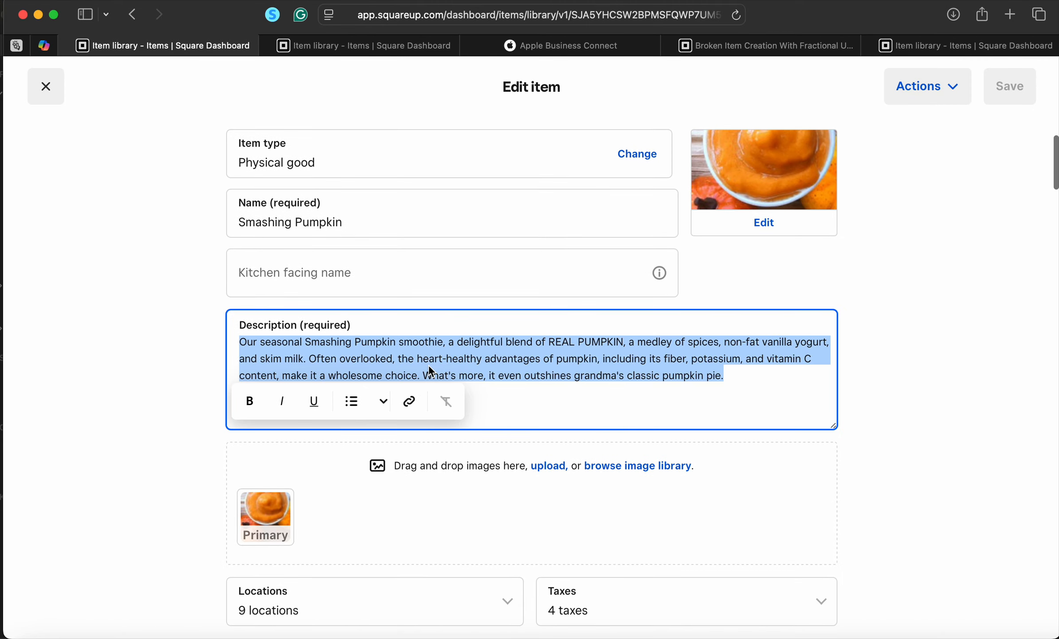
click(925, 45)
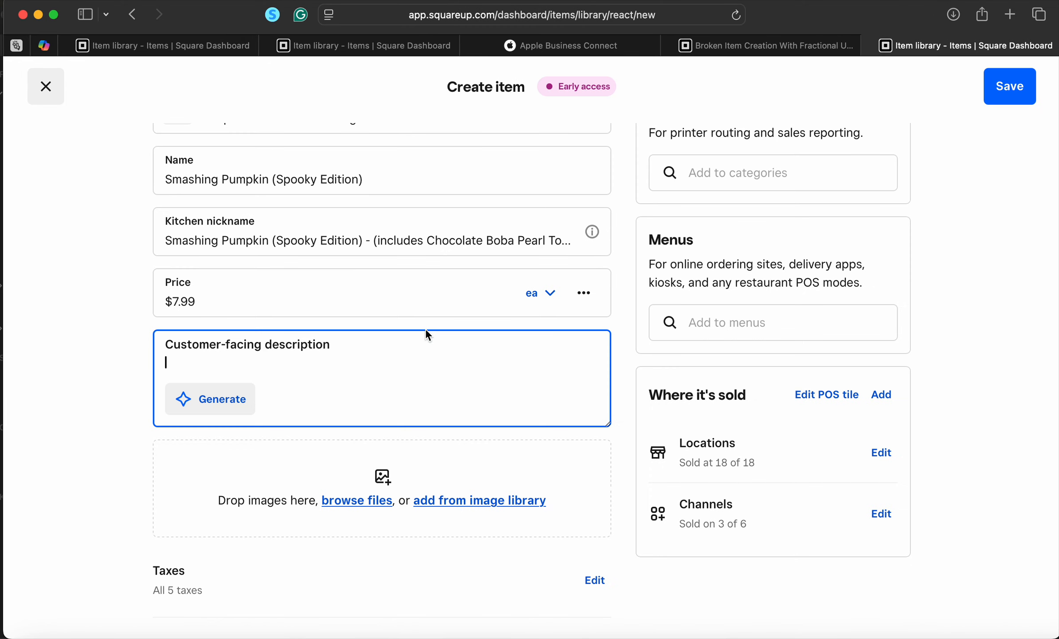
key(super+v)
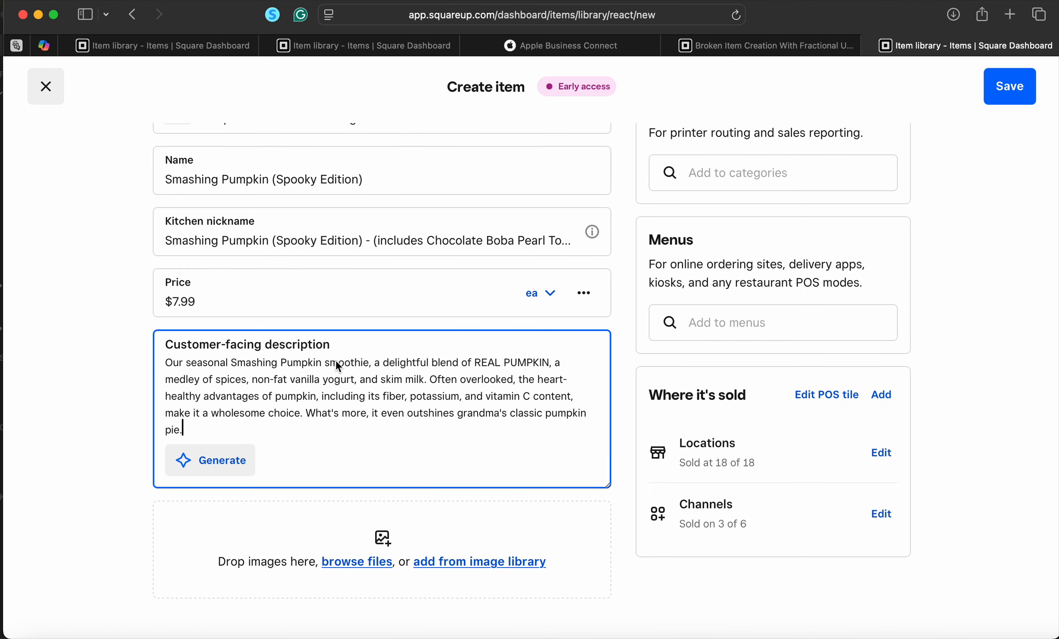
Reword the description: add 'with twist', drop 'a delightful blend of', use oat-milk ice-cream and oat milk
click(370, 363)
text(wi)
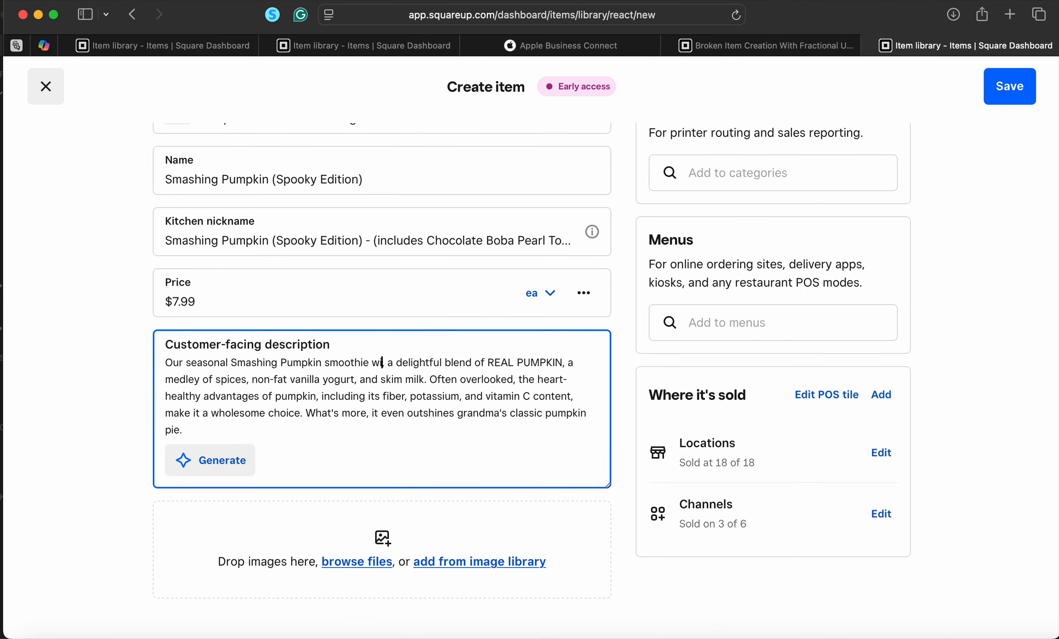
text(th twist,)
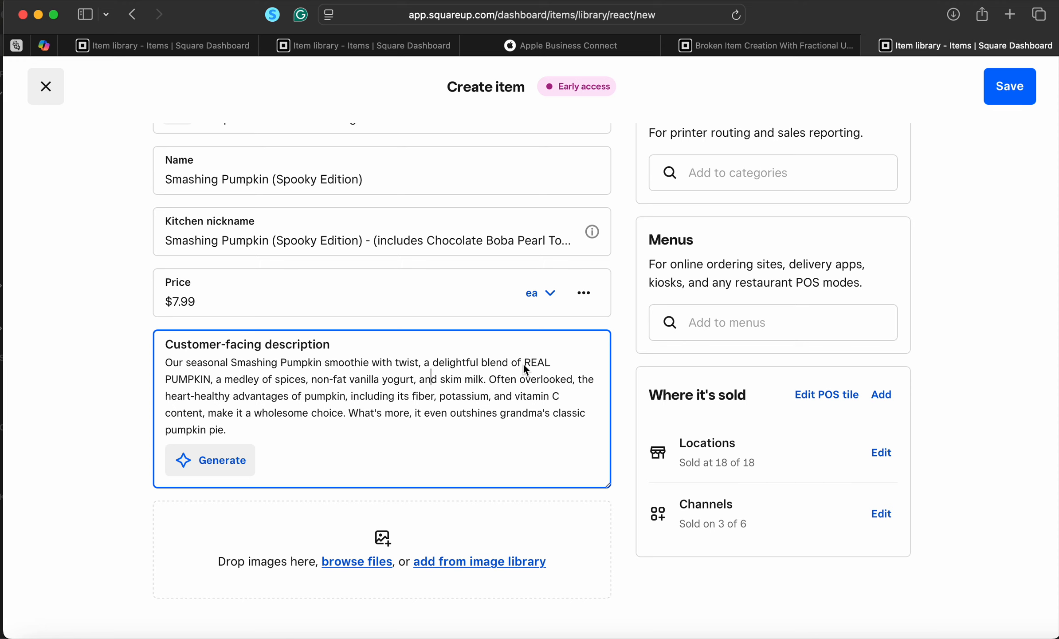
drag(522, 364, 427, 364)
key(BackSpace)
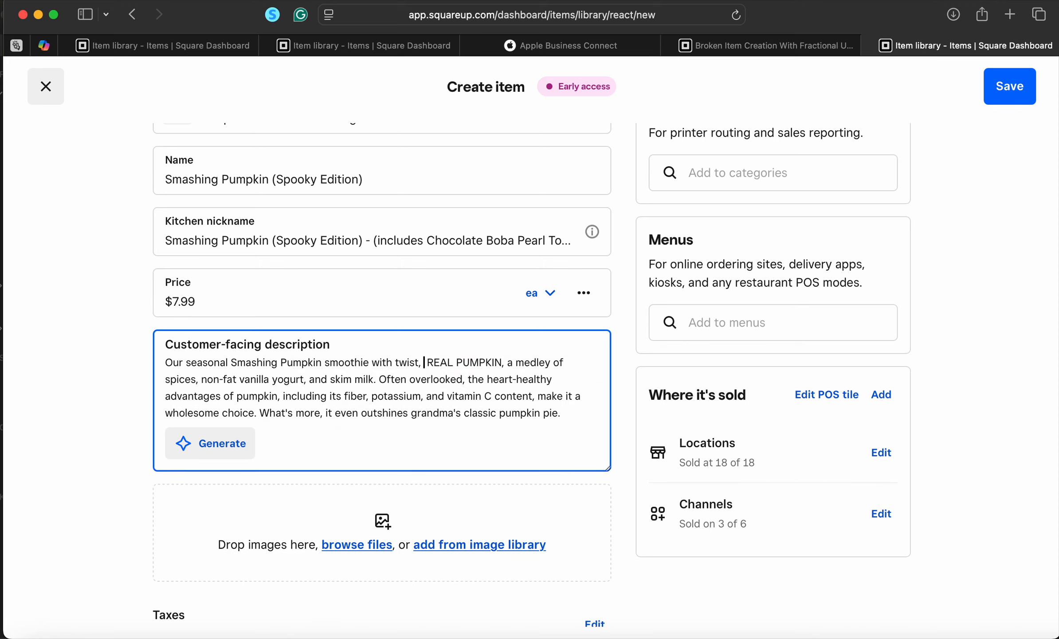
key(BackSpace)
key(BackSpace)
text(!)
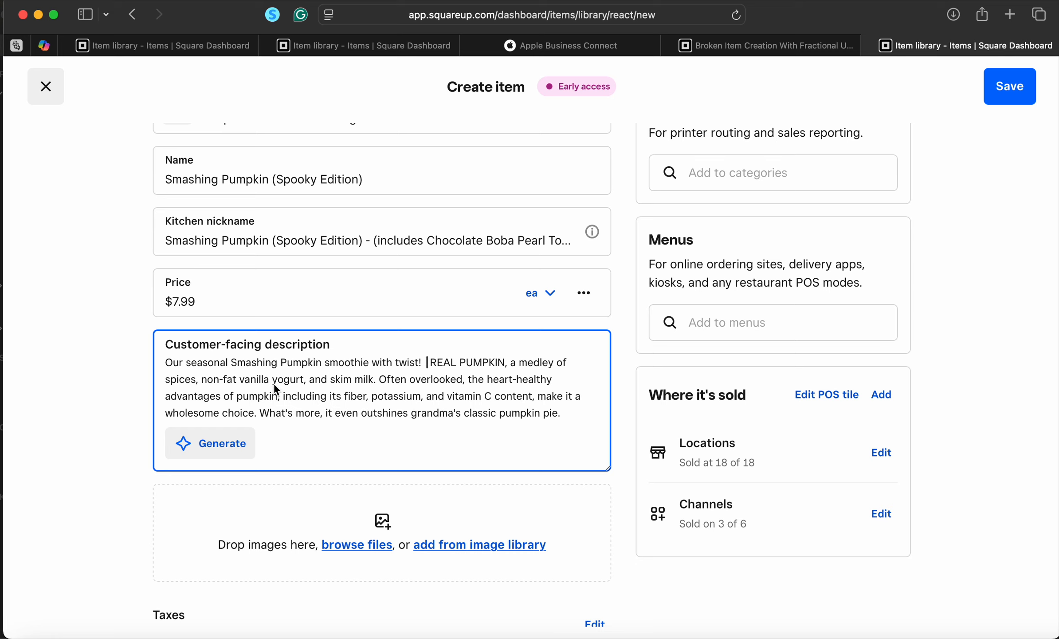
drag(303, 379, 202, 381)
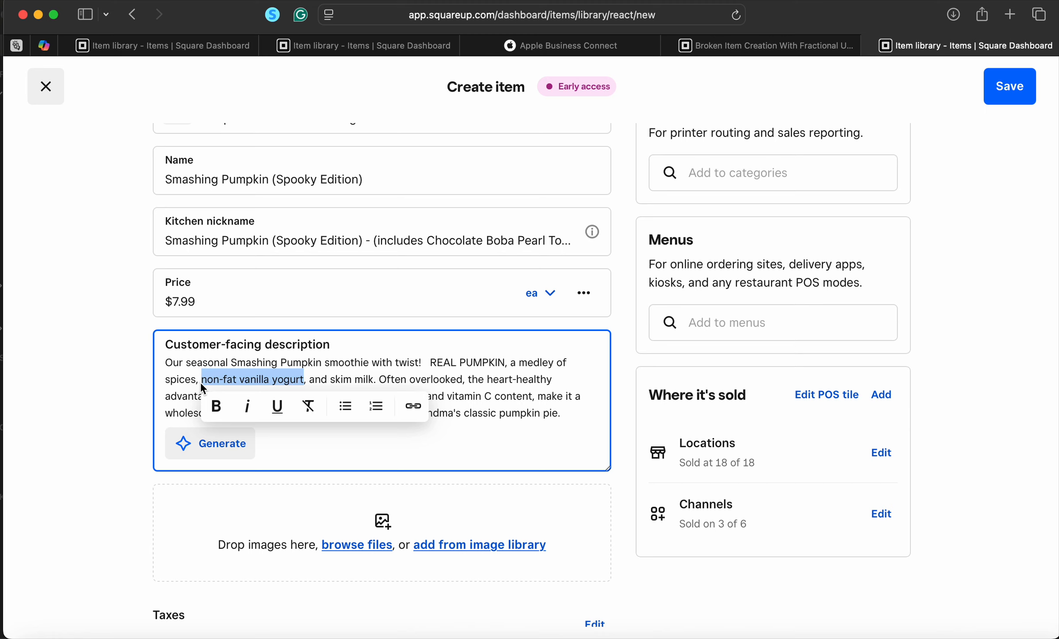
text(oat)
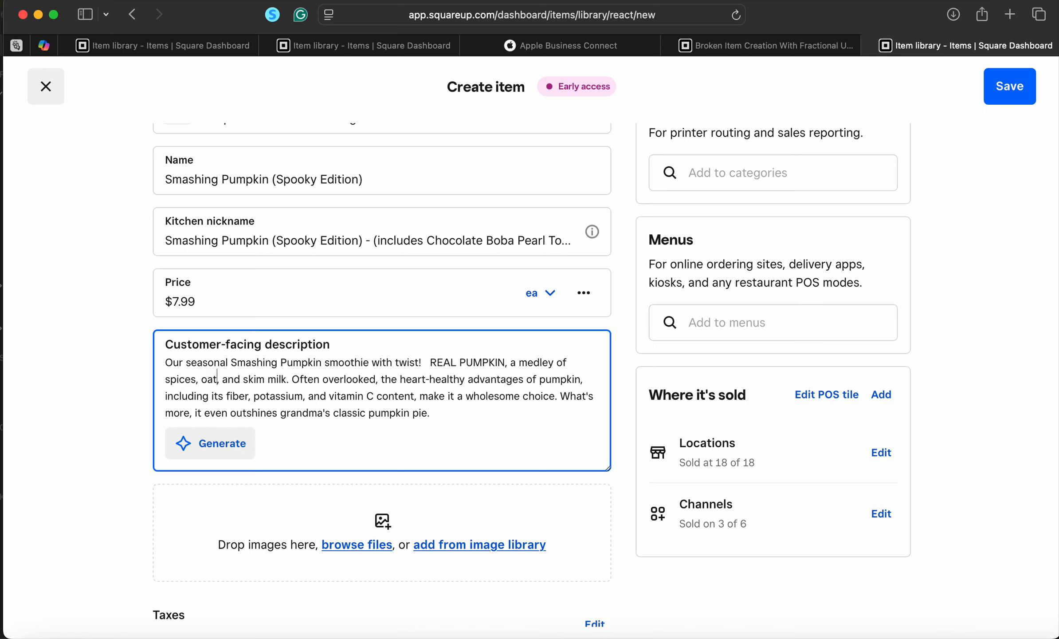
text(-milk ice-)
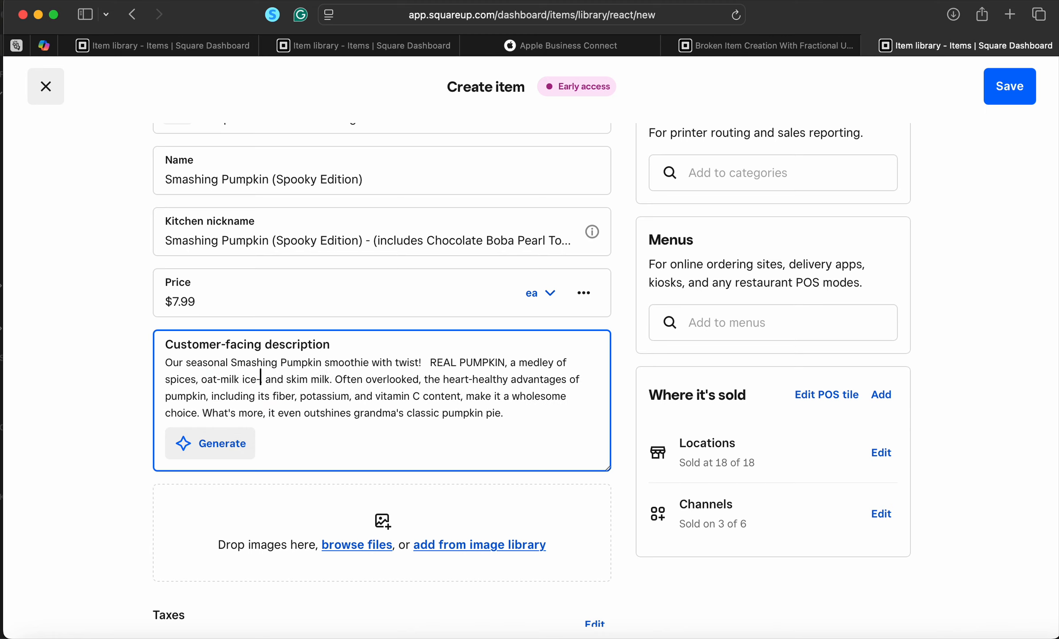
text(cream,)
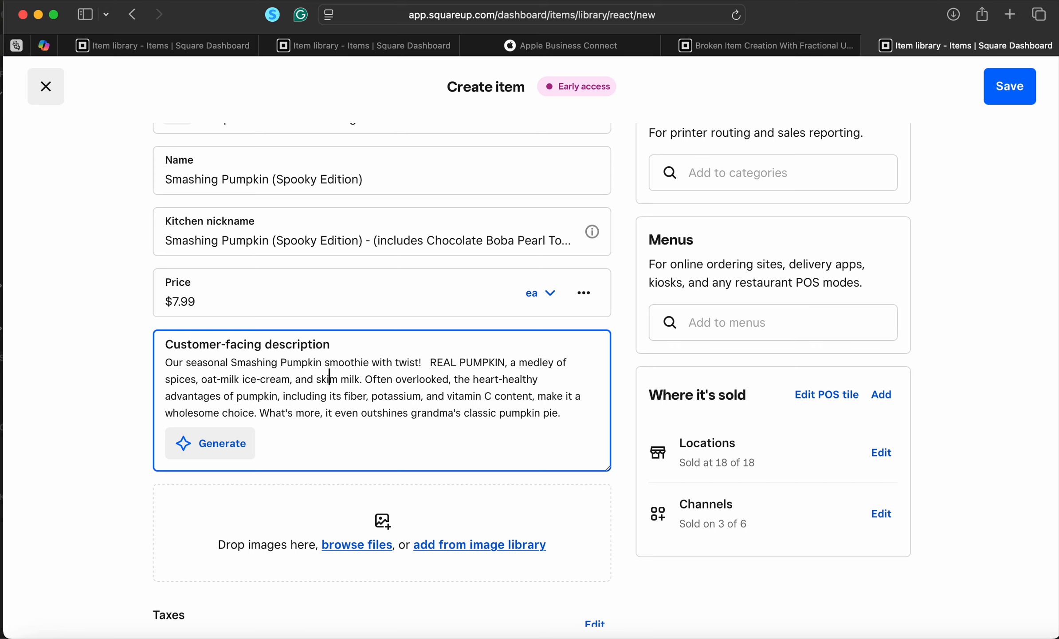
key(Right)
key(BackSpace)
key(BackSpace)
key(BackSpace)
key(BackSpace)
text(oa)
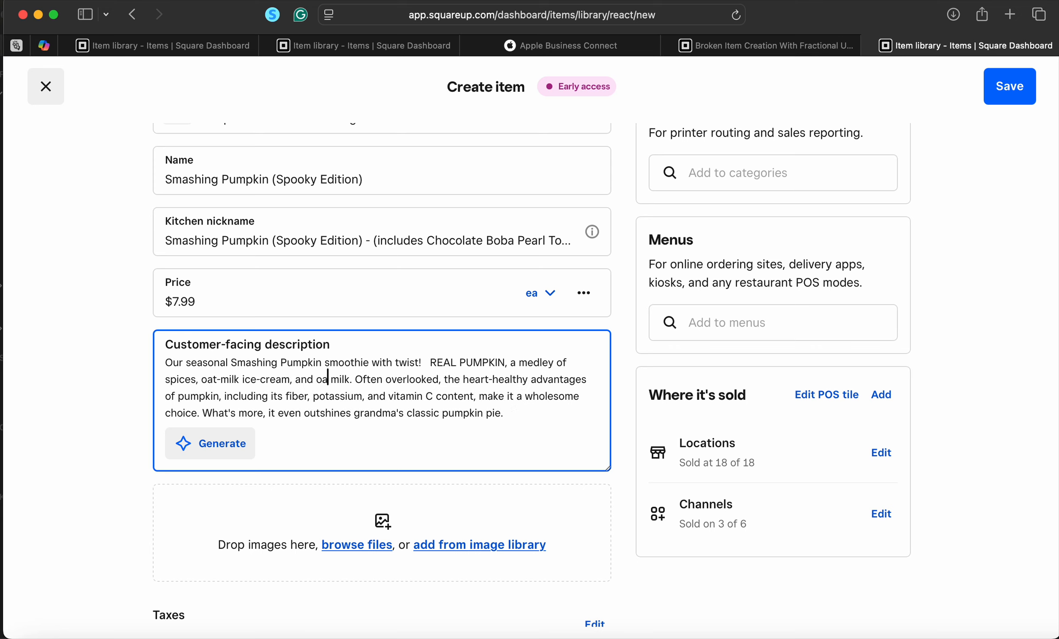
text(t)
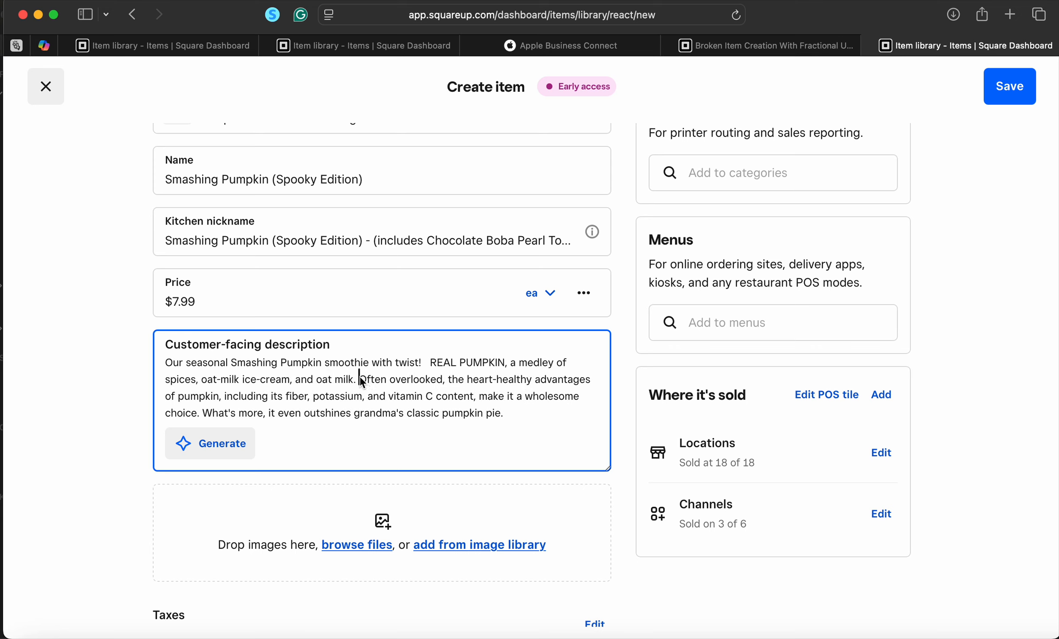
Replace the 'Often overlooked' sentence with ', topped off with chocolate popping boba pearls'
drag(360, 380, 198, 419)
key(BackSpace)
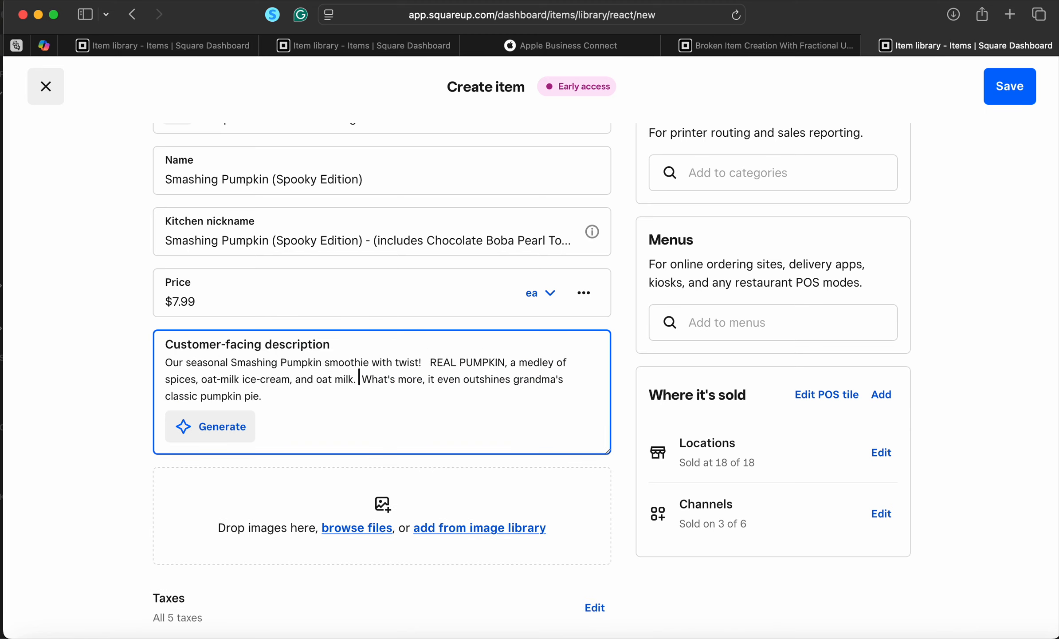
key(BackSpace)
key(BackSpace)
key(BackSpace)
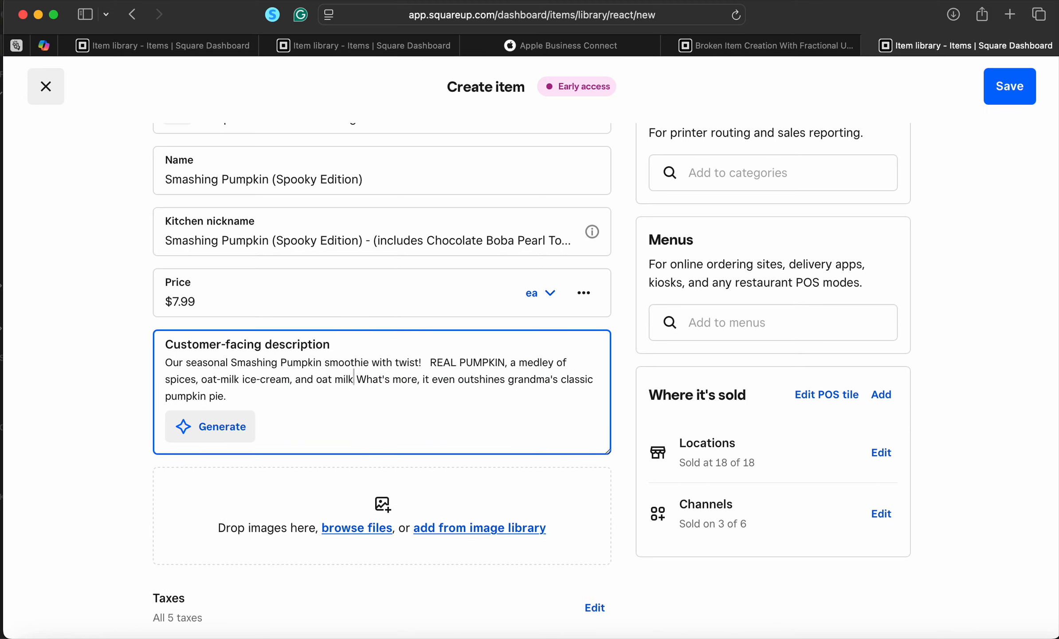
text(, t)
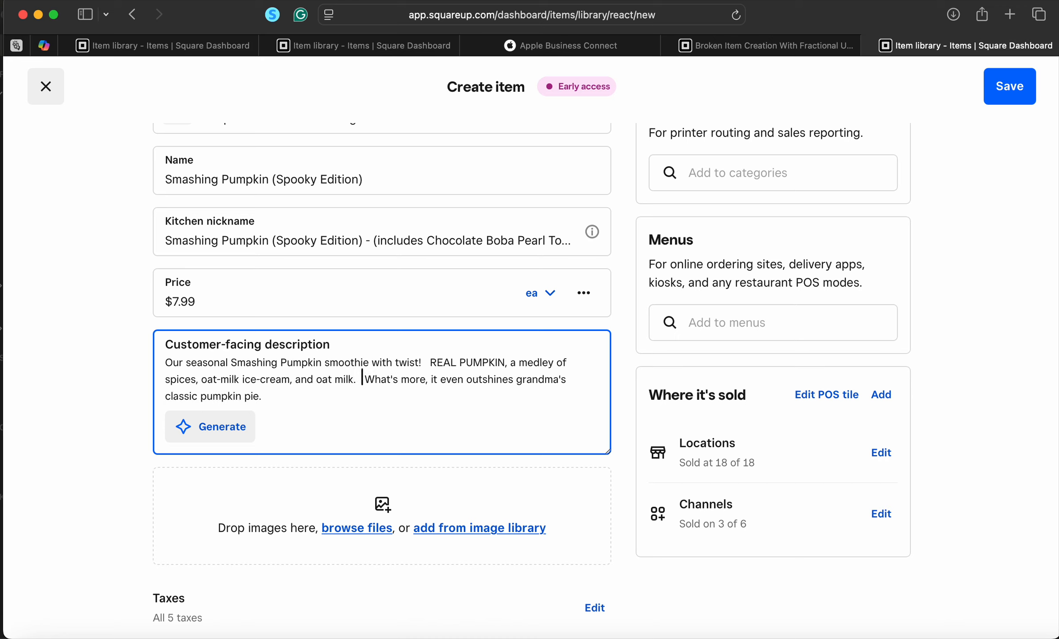
text(opp)
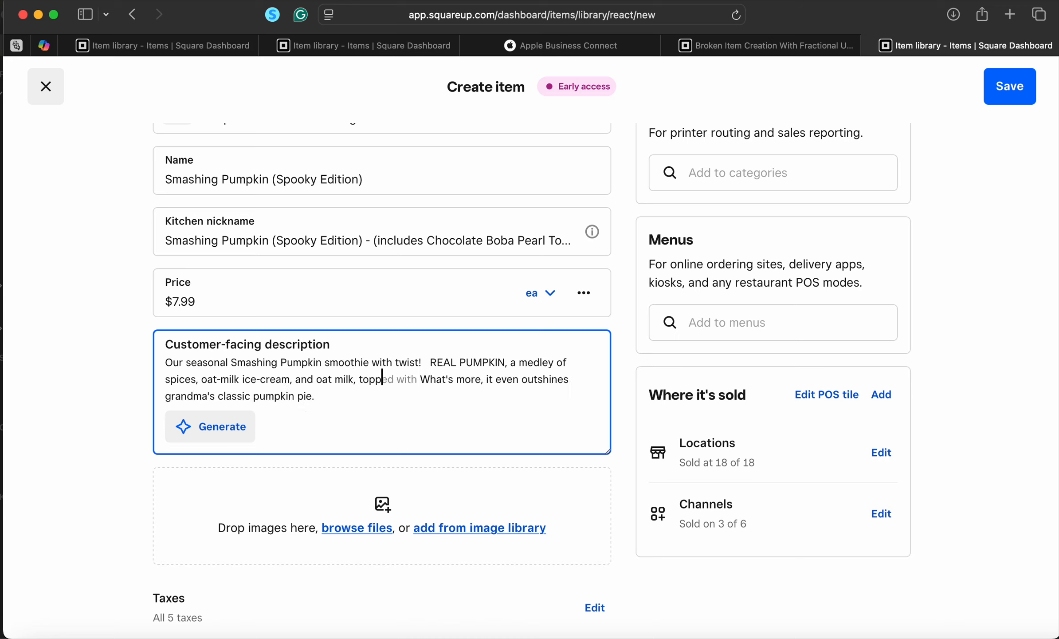
text(ed off )
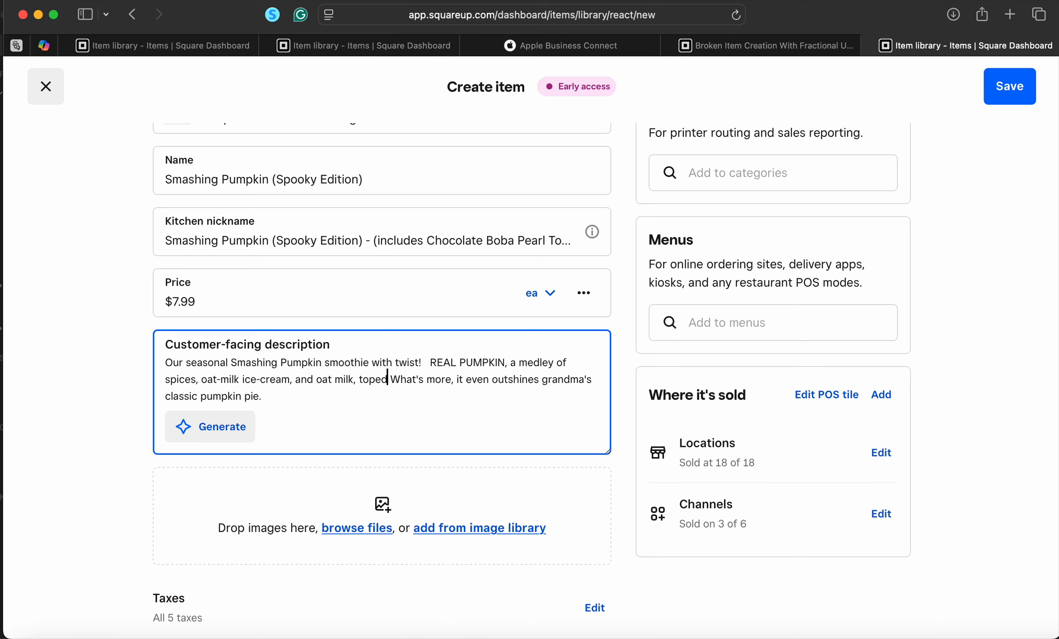
text(with popping b)
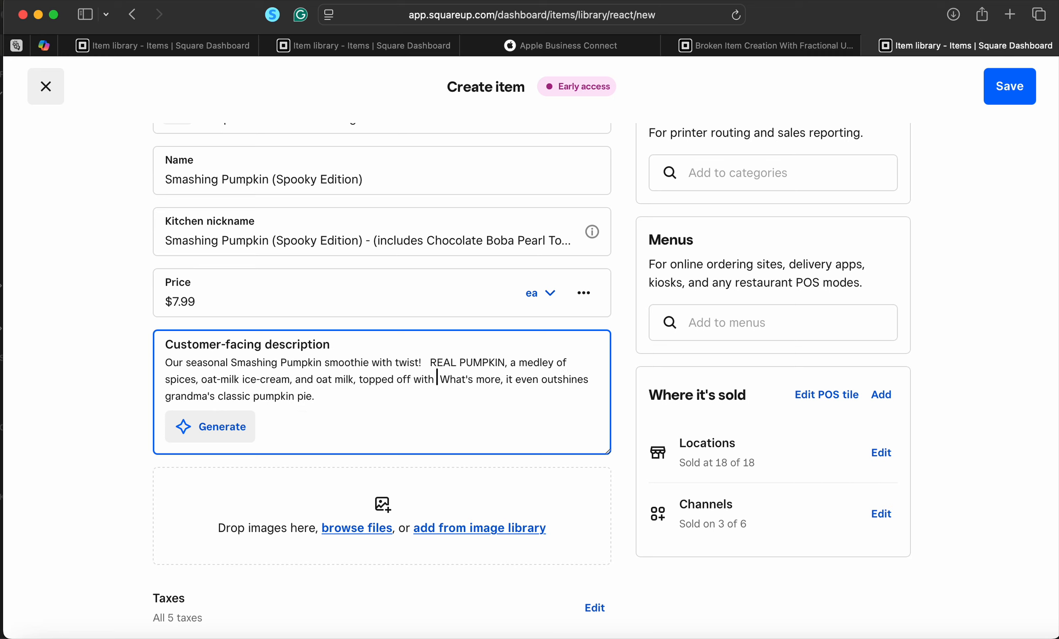
key(BackSpace)
key(BackSpace)
key(BackSpace)
key(BackSpace)
key(BackSpace)
key(BackSpace)
key(BackSpace)
key(BackSpace)
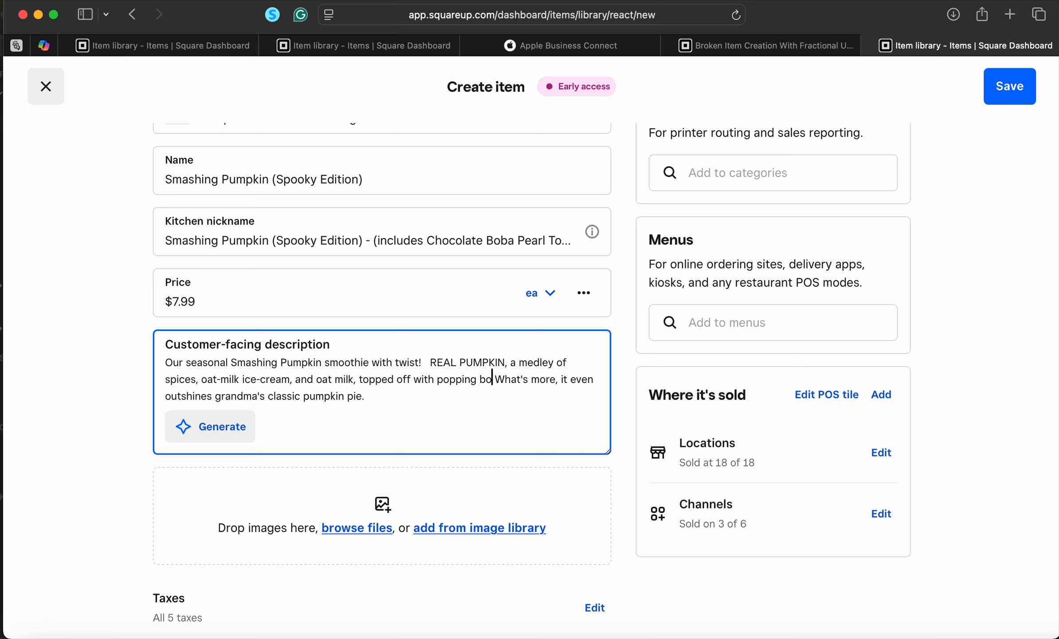
key(BackSpace)
text(chocolate )
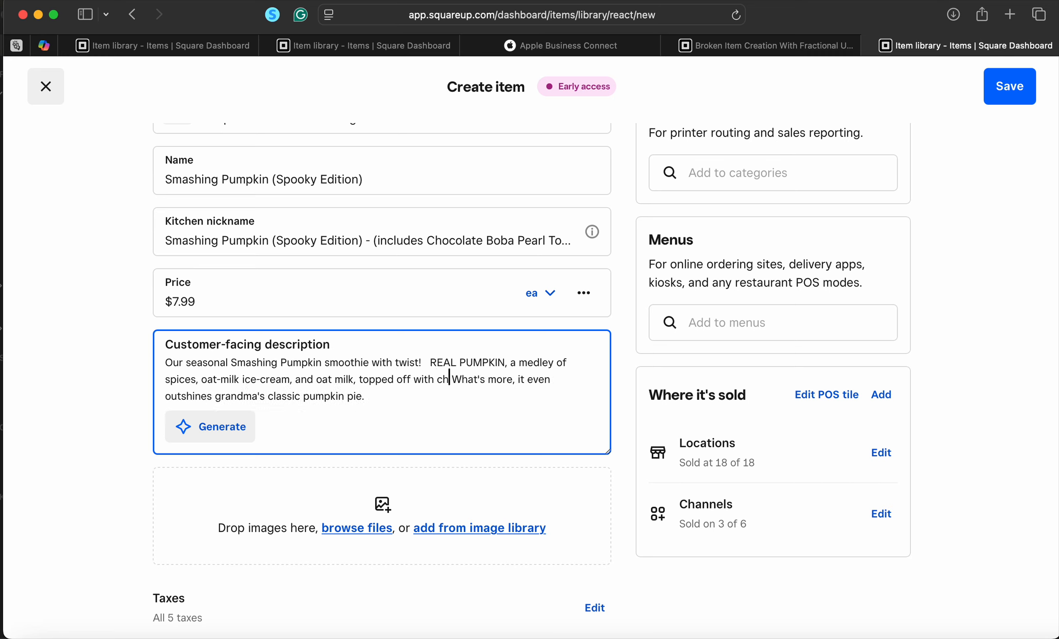
text(popping b)
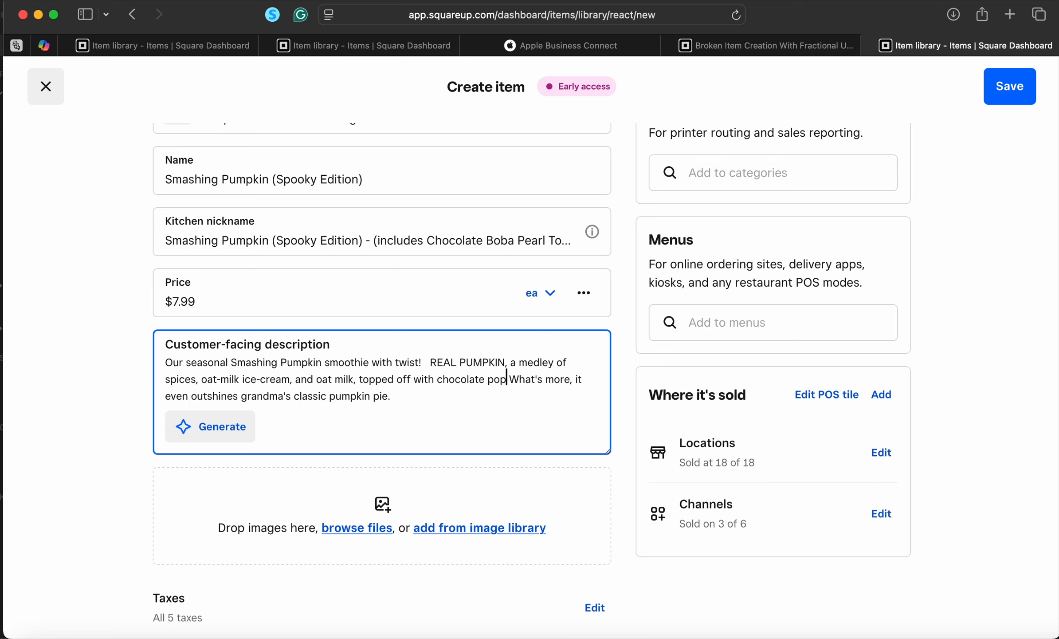
text(oba pearls.)
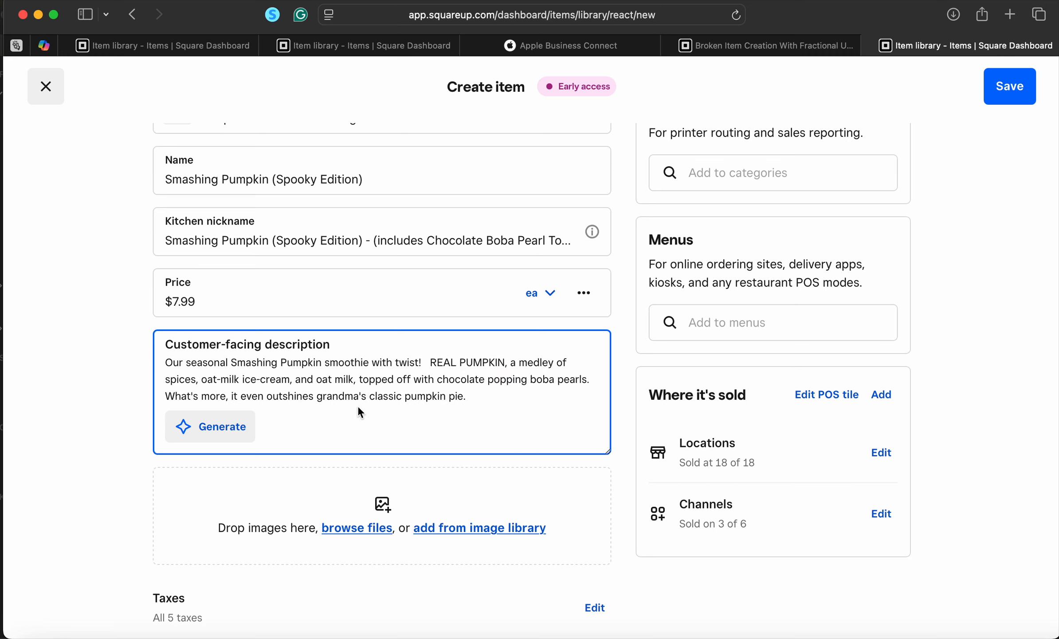
Tick Featured Items, then Season Specials found by searching 'seas', in the Categories list
scroll(603, 398, up, 5)
click(722, 286)
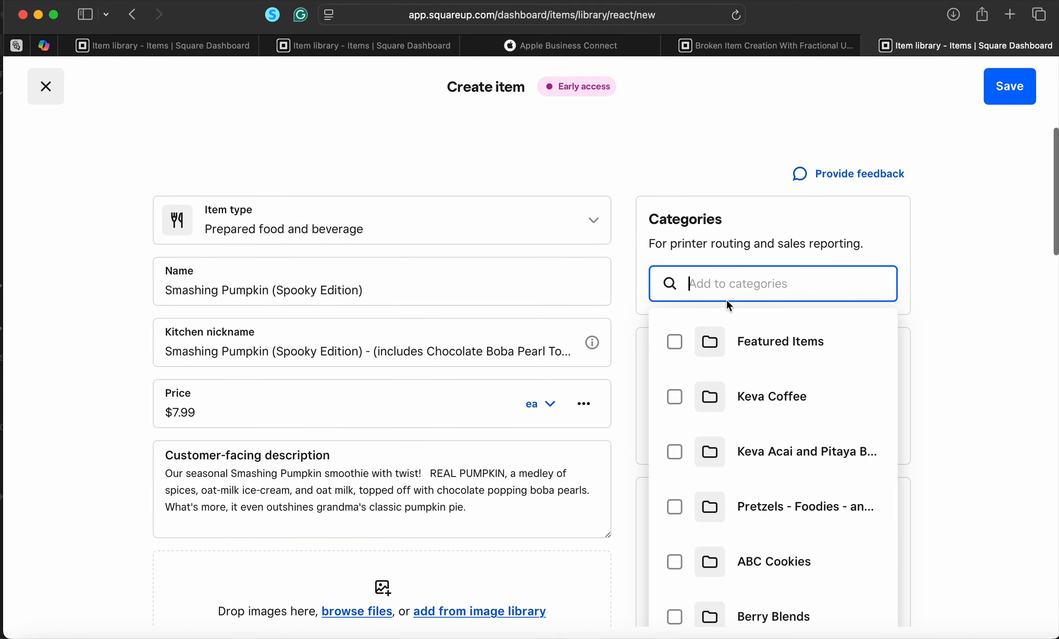
scroll(787, 381, down, 6)
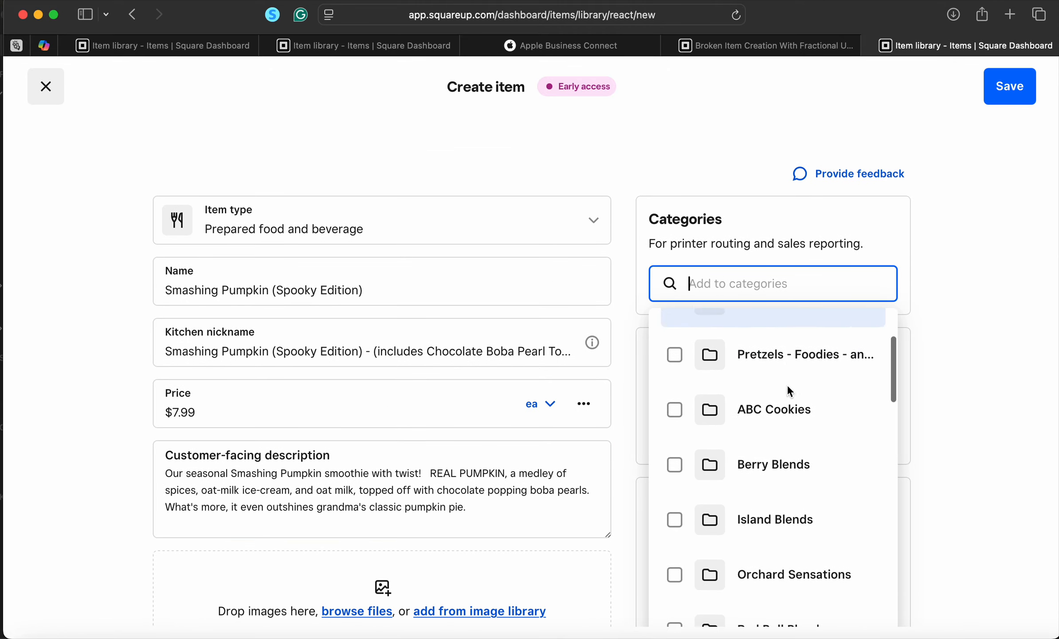
scroll(787, 388, down, 12)
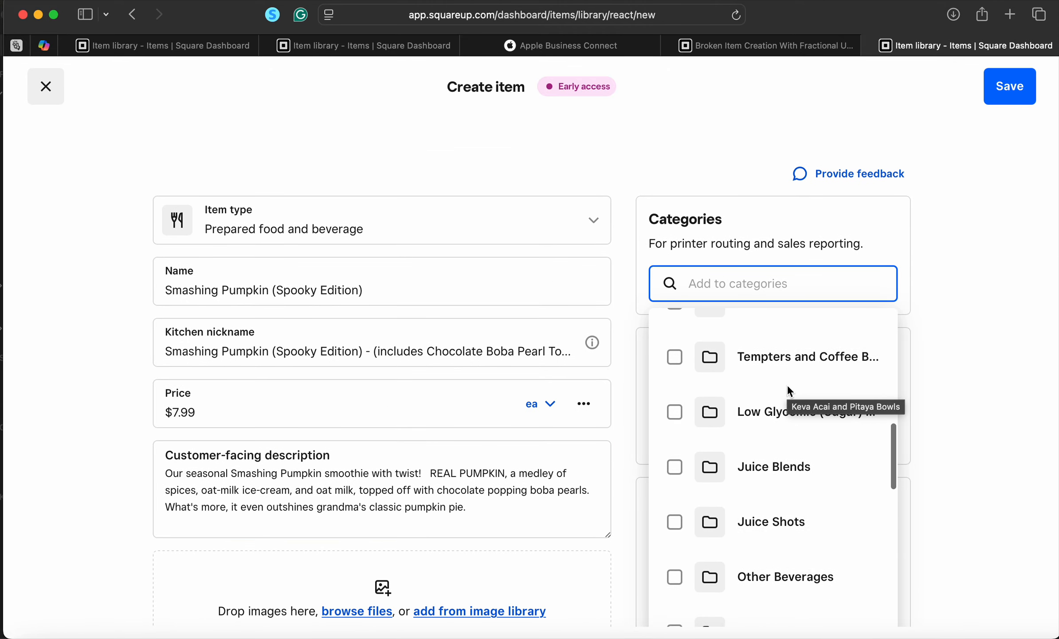
scroll(787, 388, up, 15)
click(673, 341)
scroll(753, 422, down, 5)
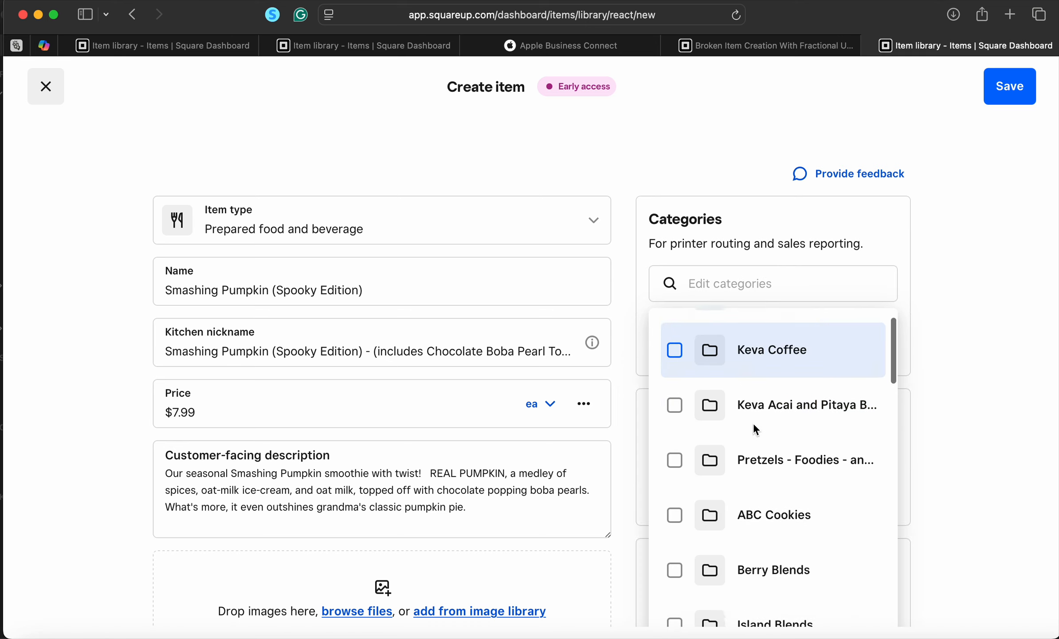
scroll(755, 428, down, 6)
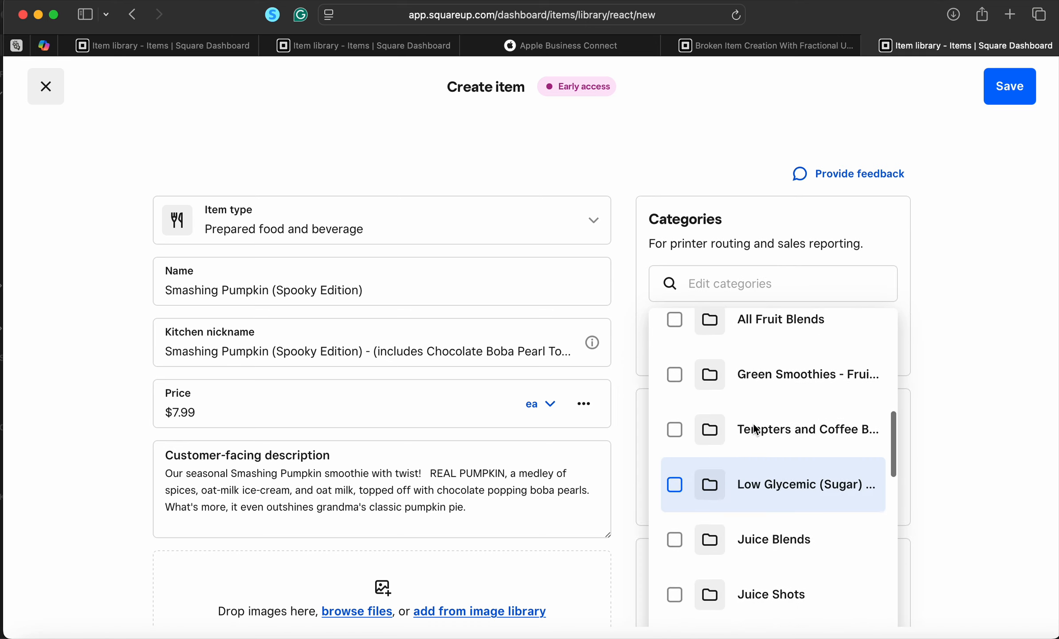
scroll(756, 429, down, 3)
click(736, 291)
text(seas)
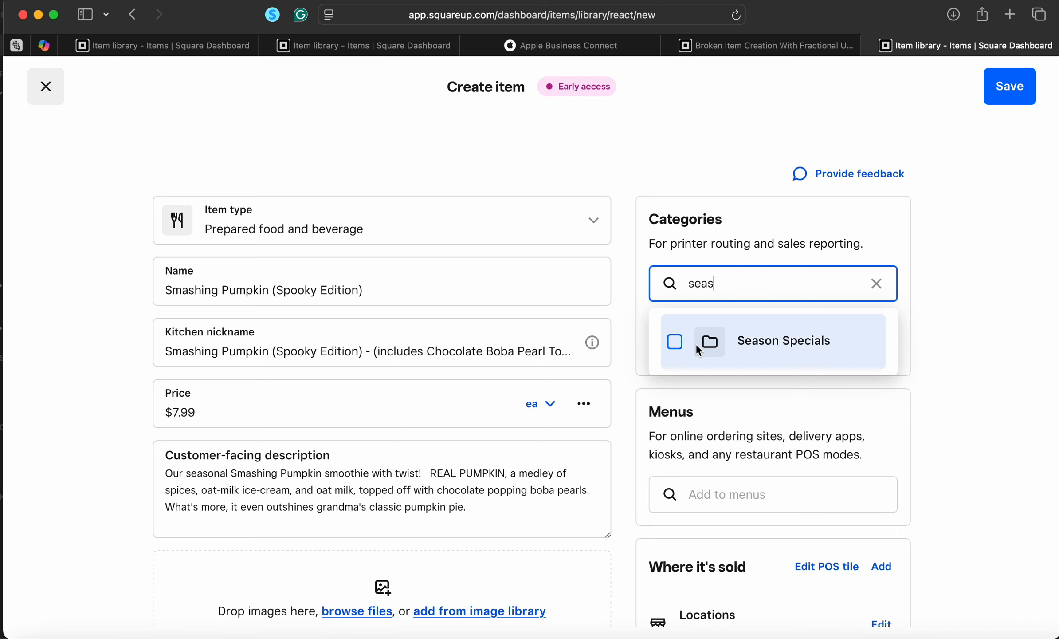
click(709, 343)
click(960, 373)
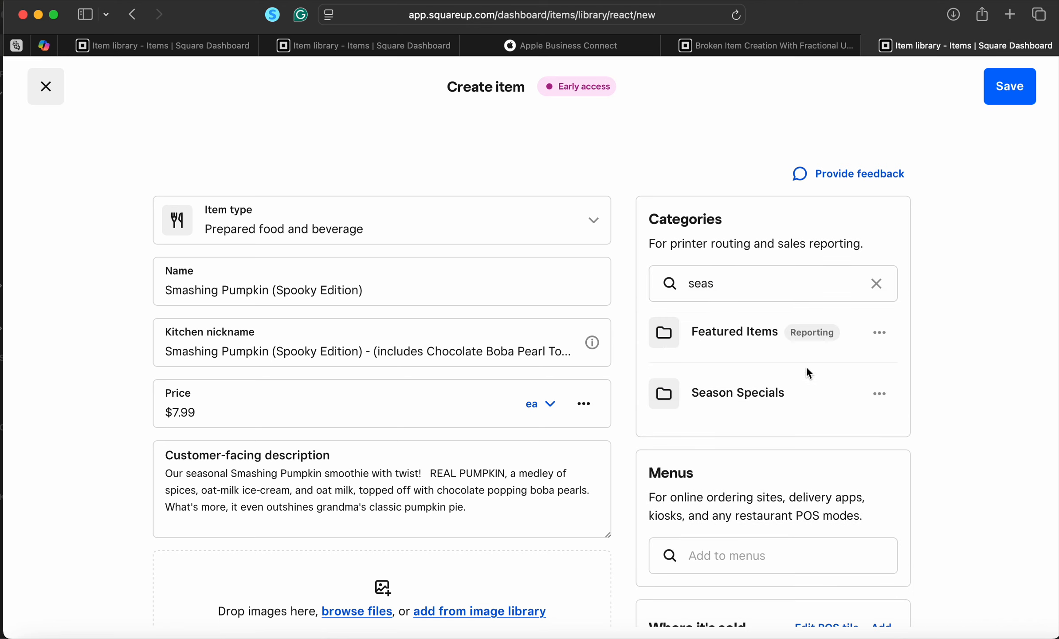
scroll(823, 408, down, 7)
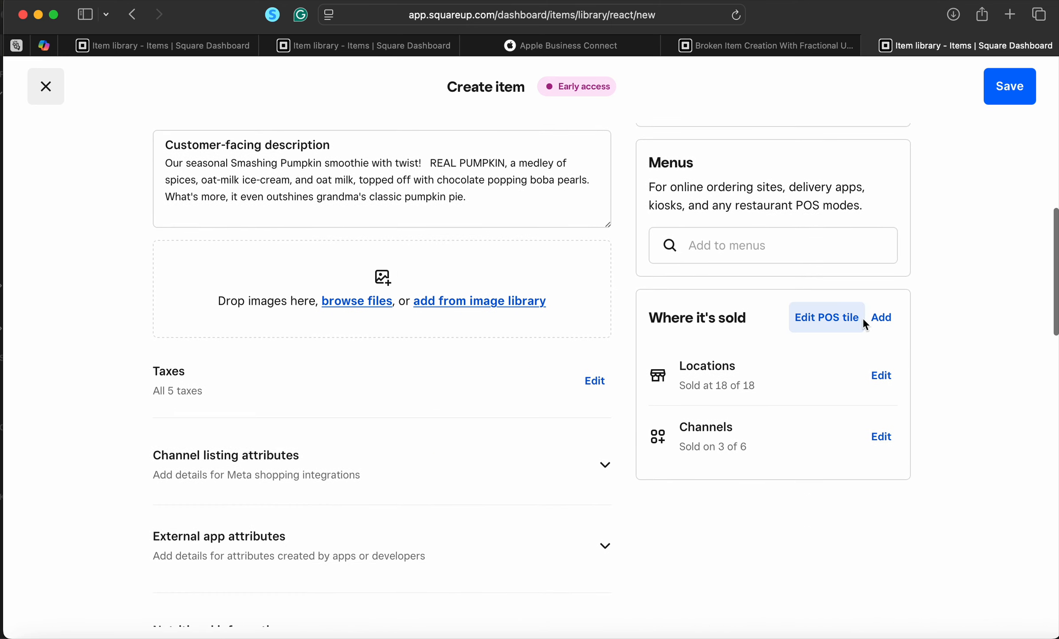
scroll(805, 343, up, 1)
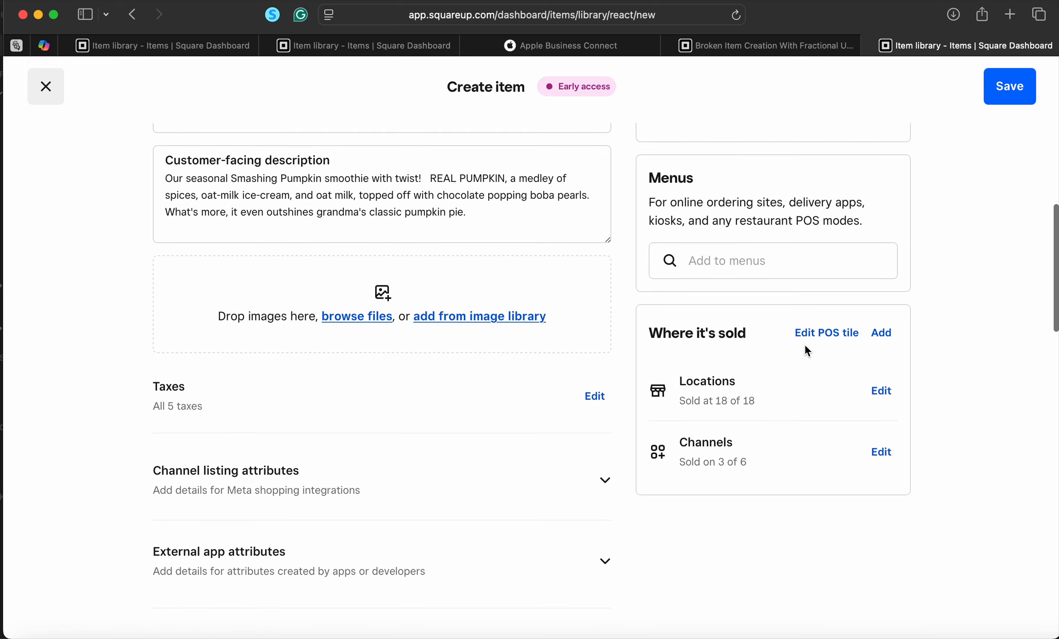
Clear all locations, then select Carson, Las Brisas, South Reno and Meadowood Mall
click(888, 394)
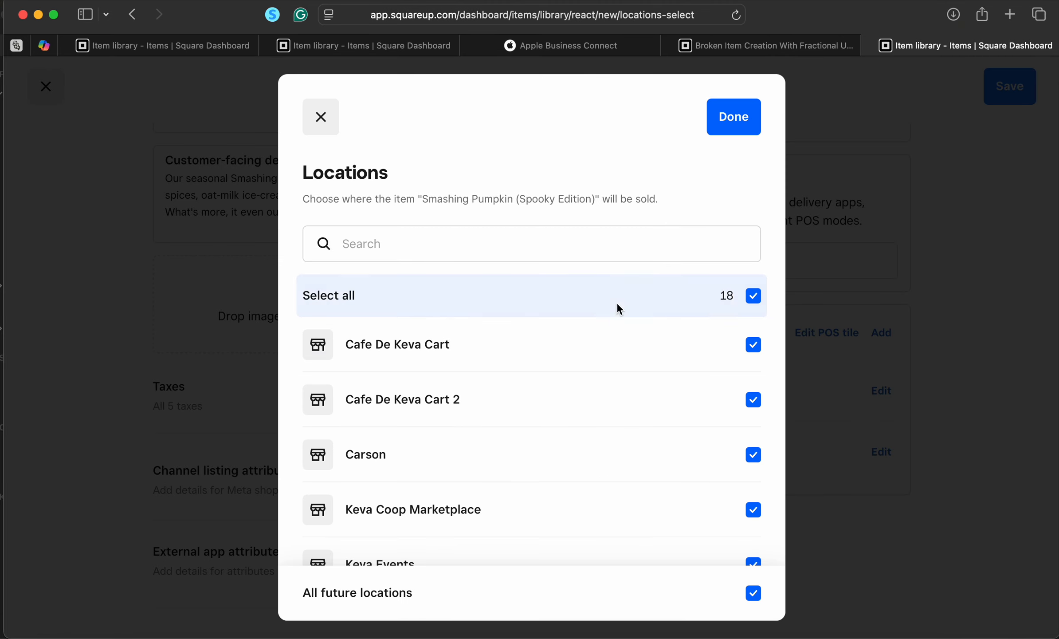
click(754, 295)
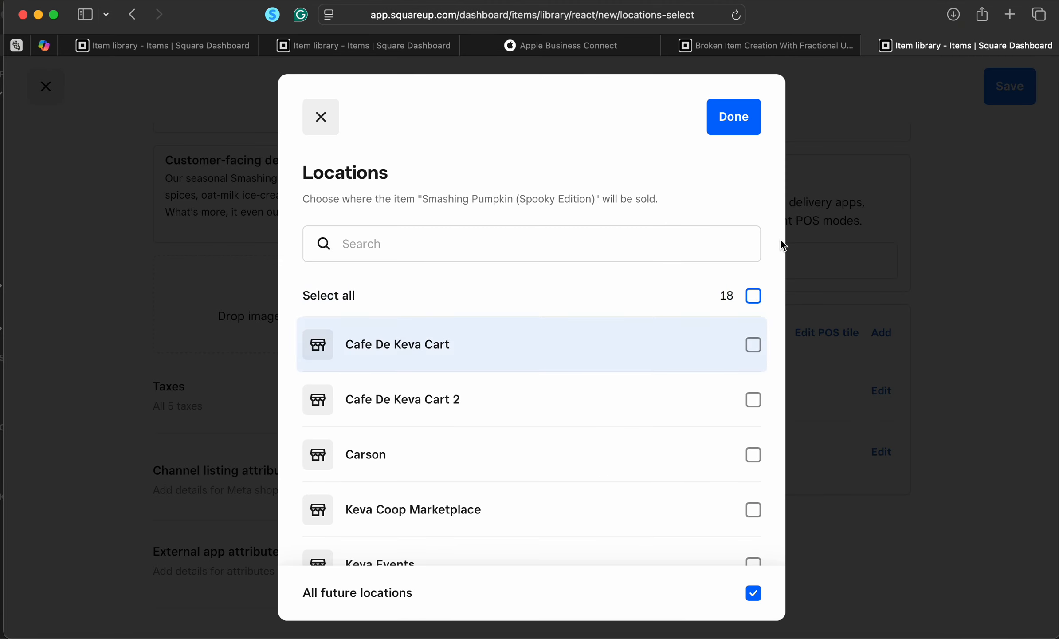
scroll(753, 373, down, 2)
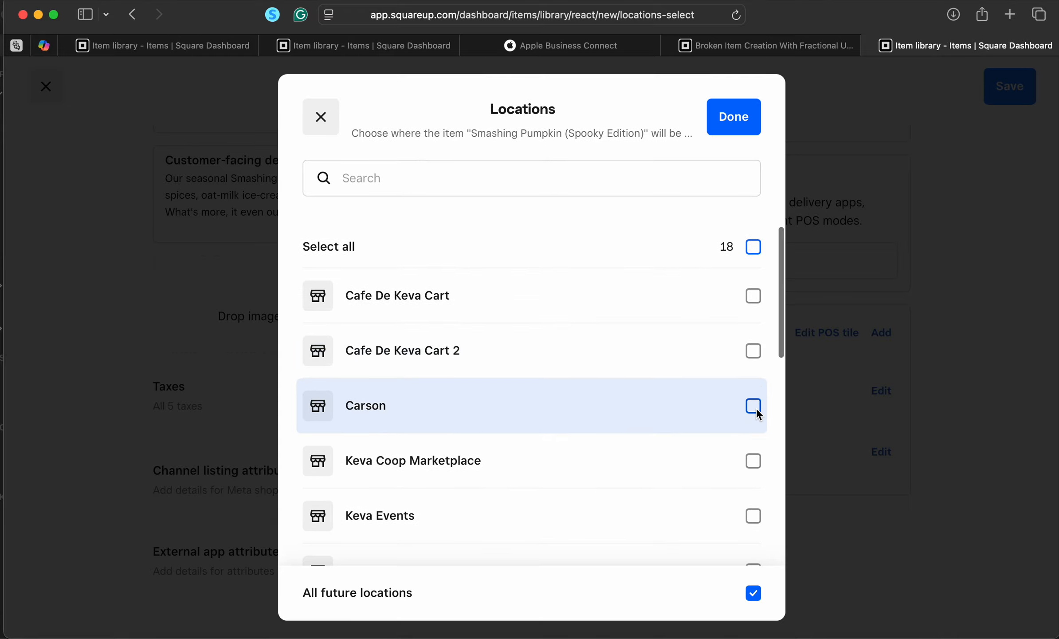
click(754, 407)
scroll(756, 408, down, 4)
scroll(741, 425, down, 3)
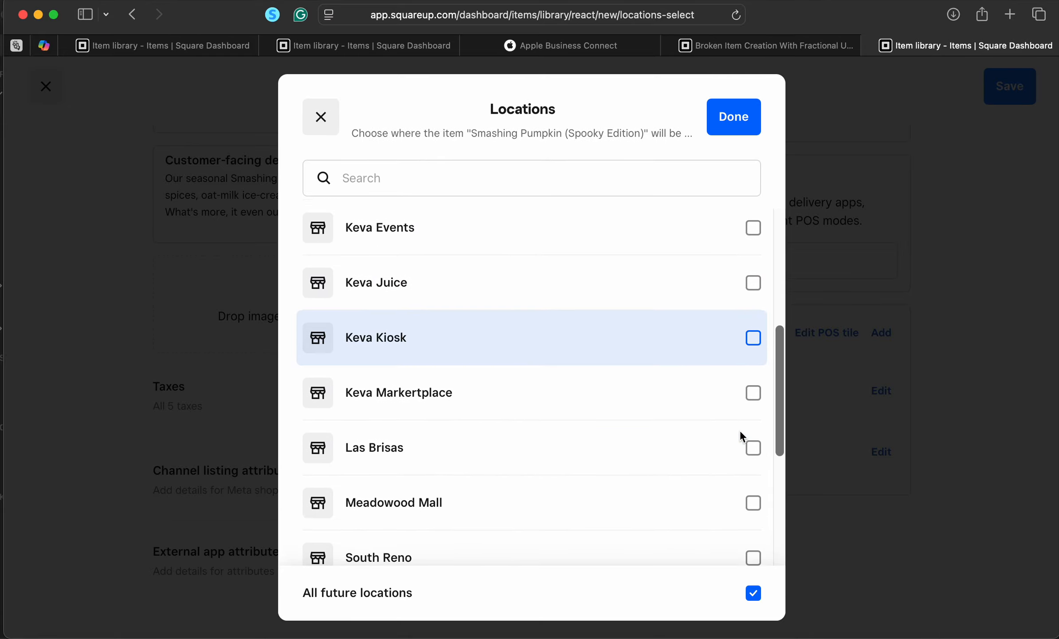
click(752, 424)
scroll(751, 425, down, 3)
click(752, 433)
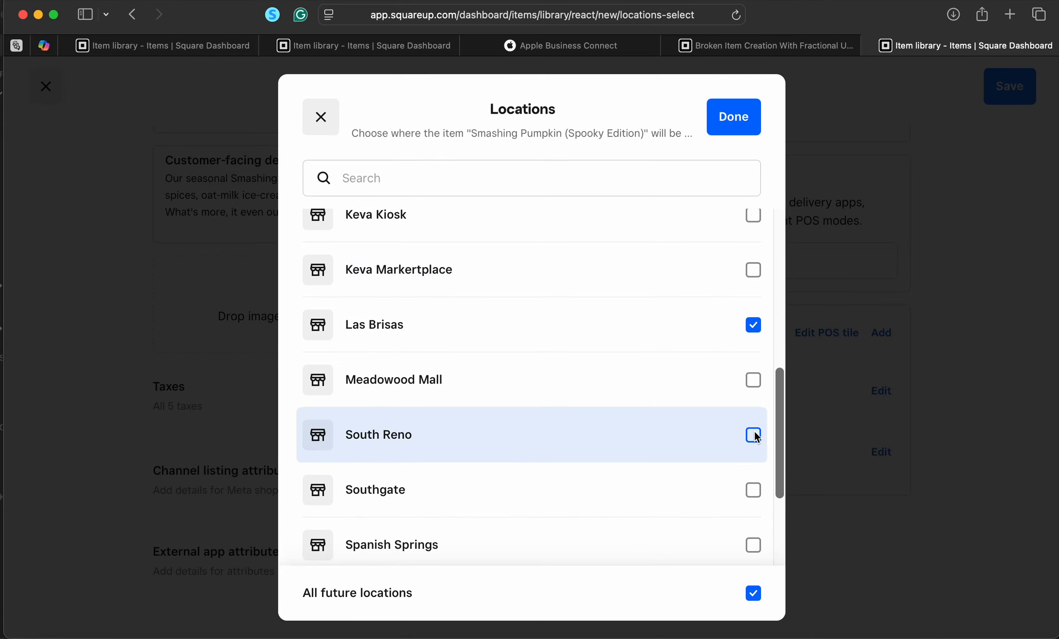
scroll(756, 444, up, 1)
click(753, 445)
Add Southgate, Spanish Springs, Sparks, University Village and UNR, and confirm the locations
scroll(757, 444, down, 4)
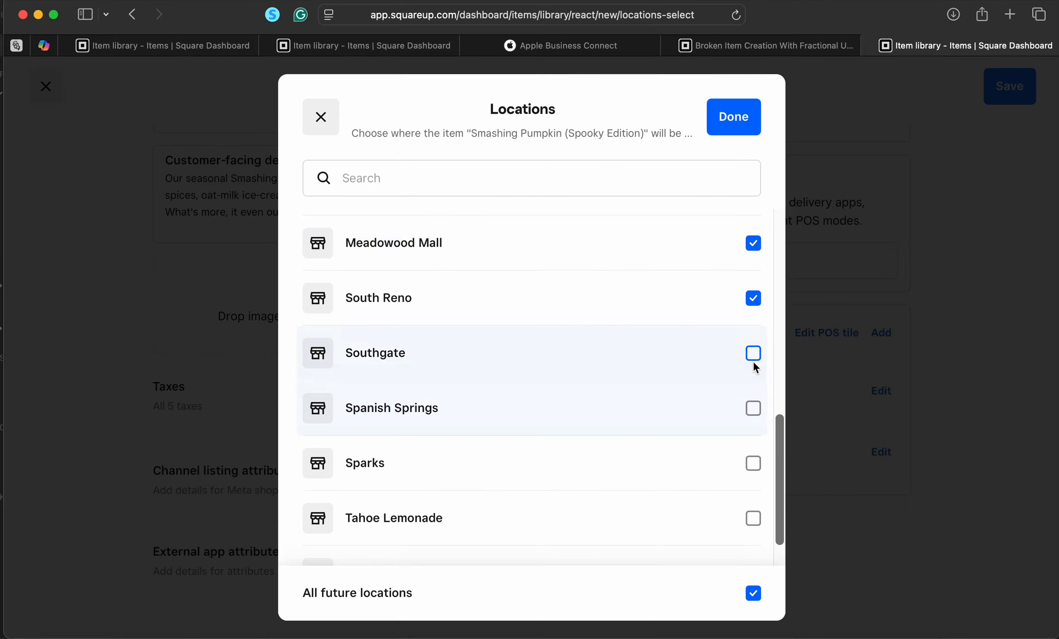
click(754, 352)
scroll(757, 355, up, 1)
scroll(754, 421, down, 4)
scroll(747, 444, up, 2)
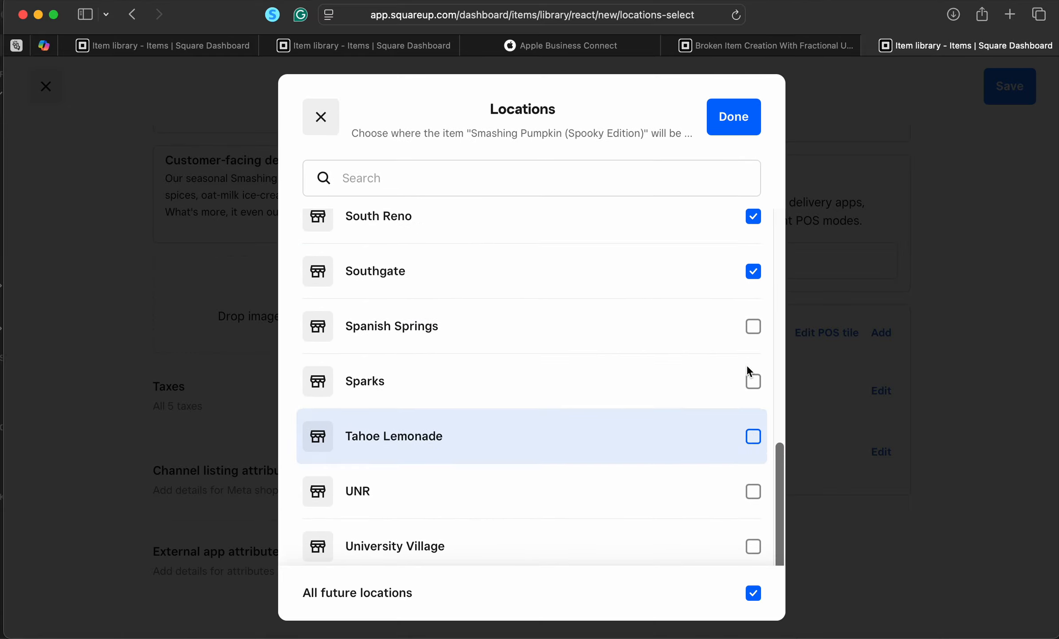
click(754, 331)
scroll(759, 430, up, 1)
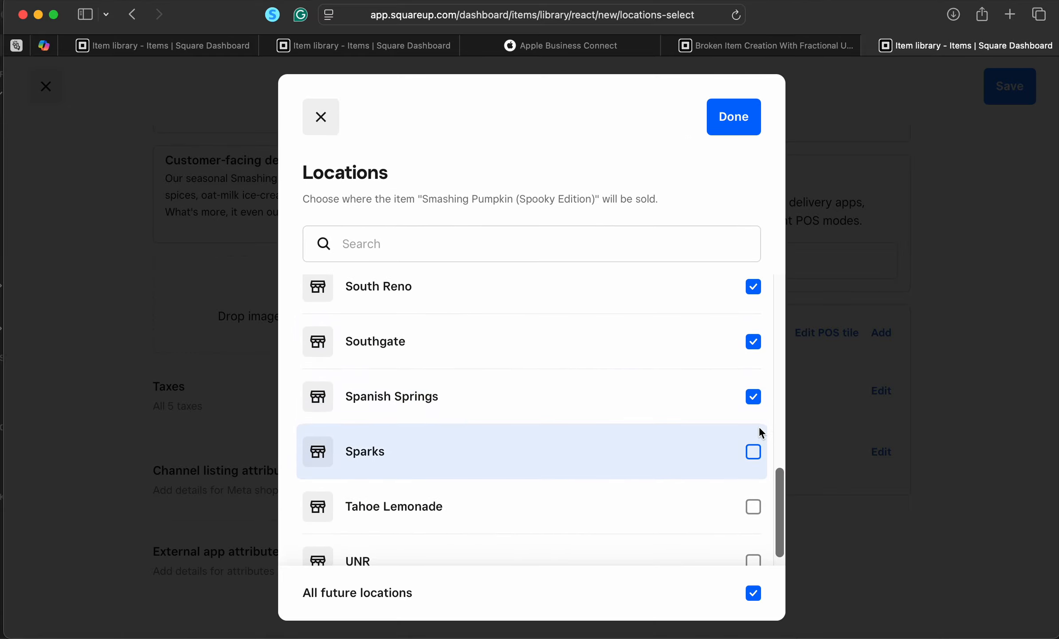
click(754, 449)
scroll(754, 448, down, 3)
click(756, 480)
scroll(758, 482, down, 1)
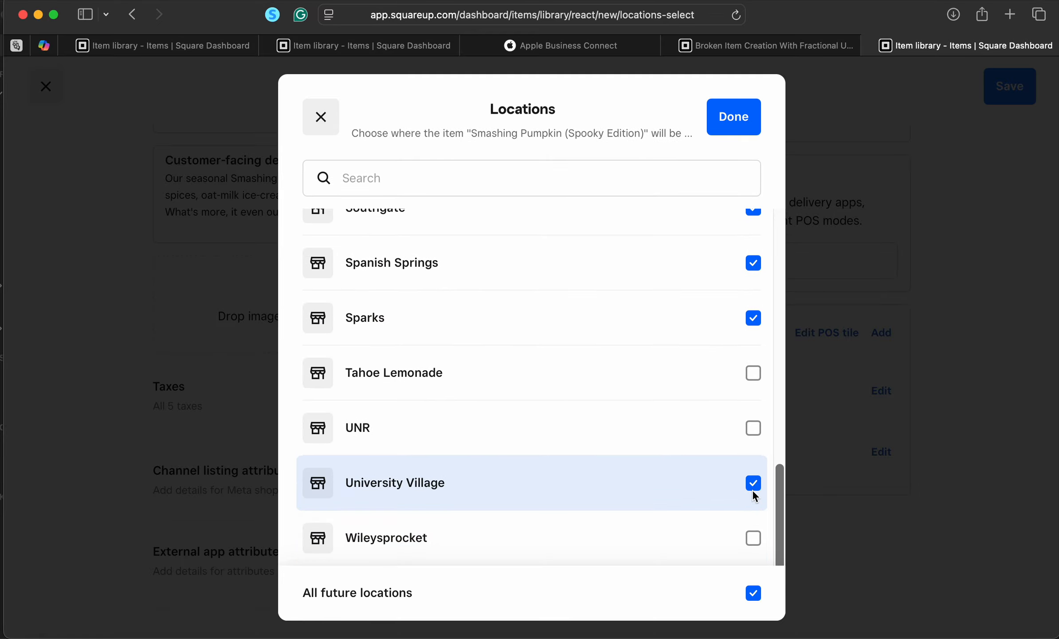
click(752, 427)
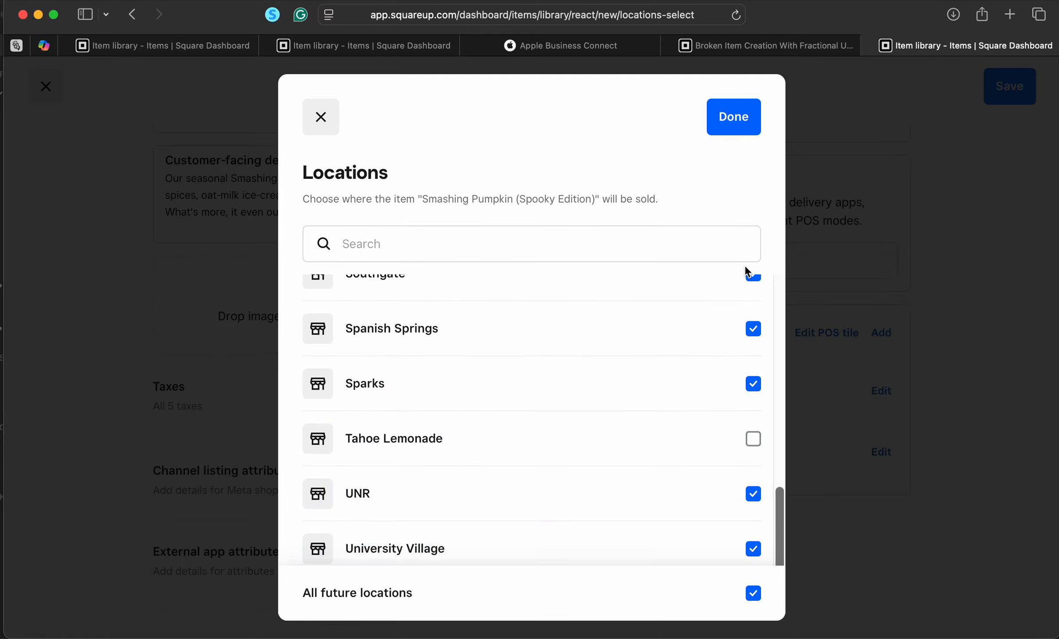
click(743, 123)
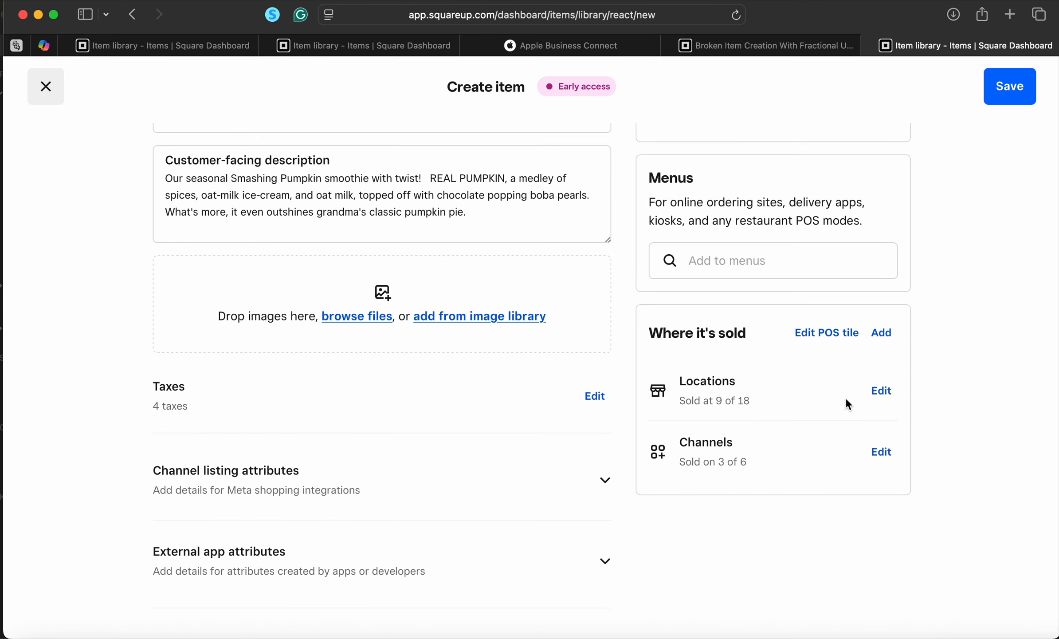
Remove the item from every sales channel
click(885, 453)
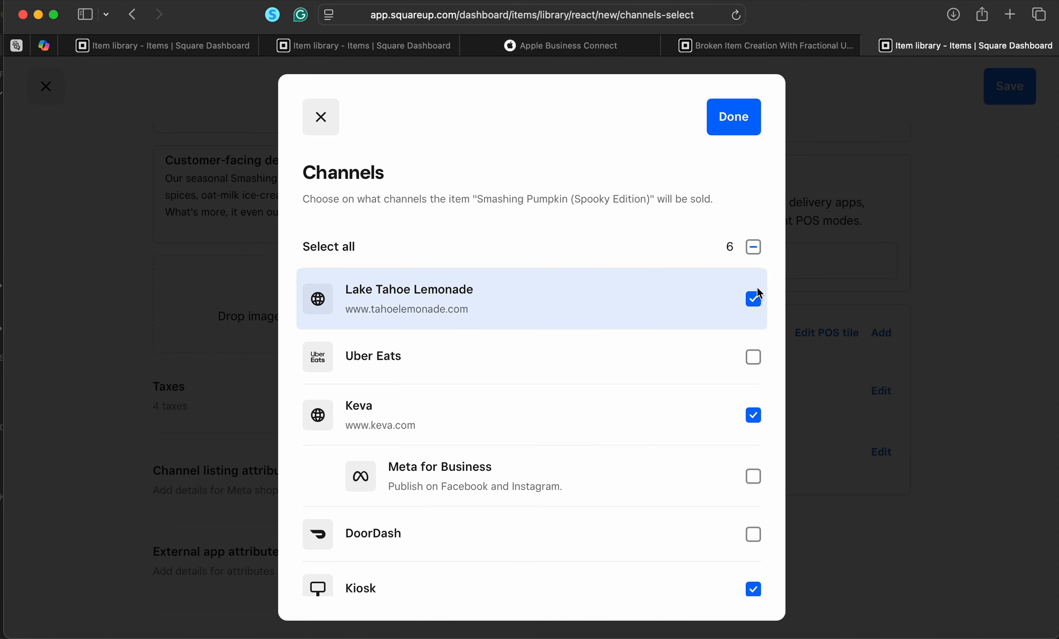
click(756, 297)
click(758, 248)
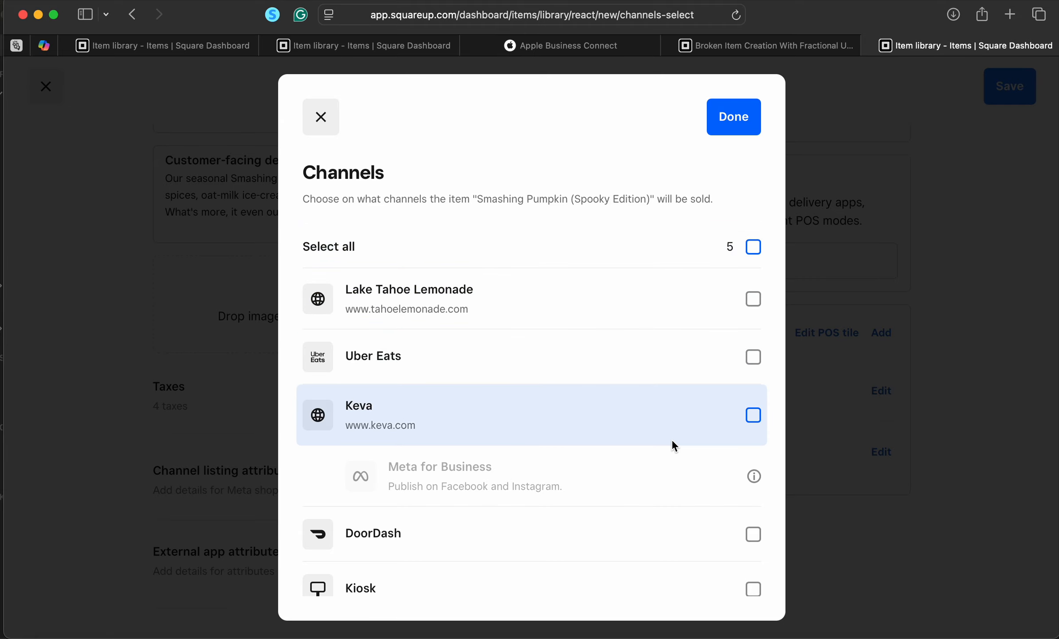
click(737, 119)
Add the item to the 1. Keva - Standard POS Menu and its Tempters section
scroll(783, 284, up, 3)
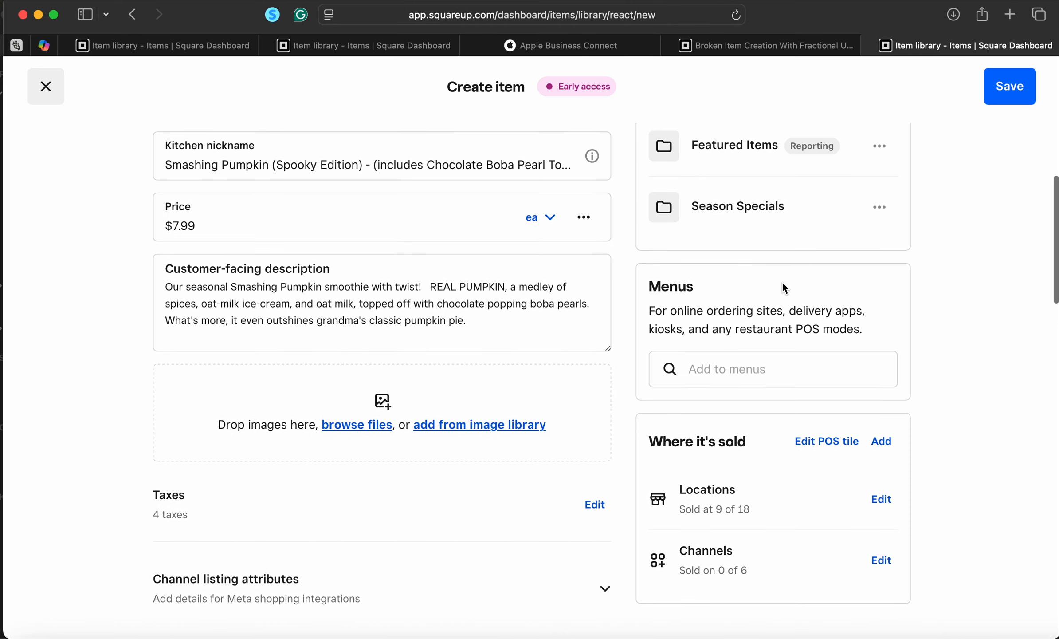
click(753, 369)
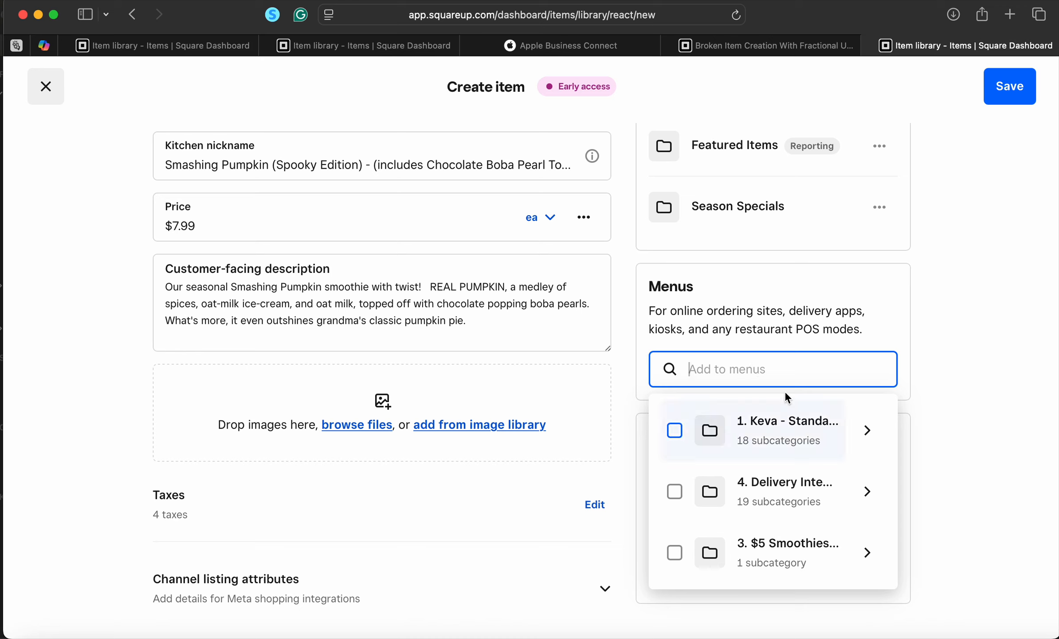
click(867, 431)
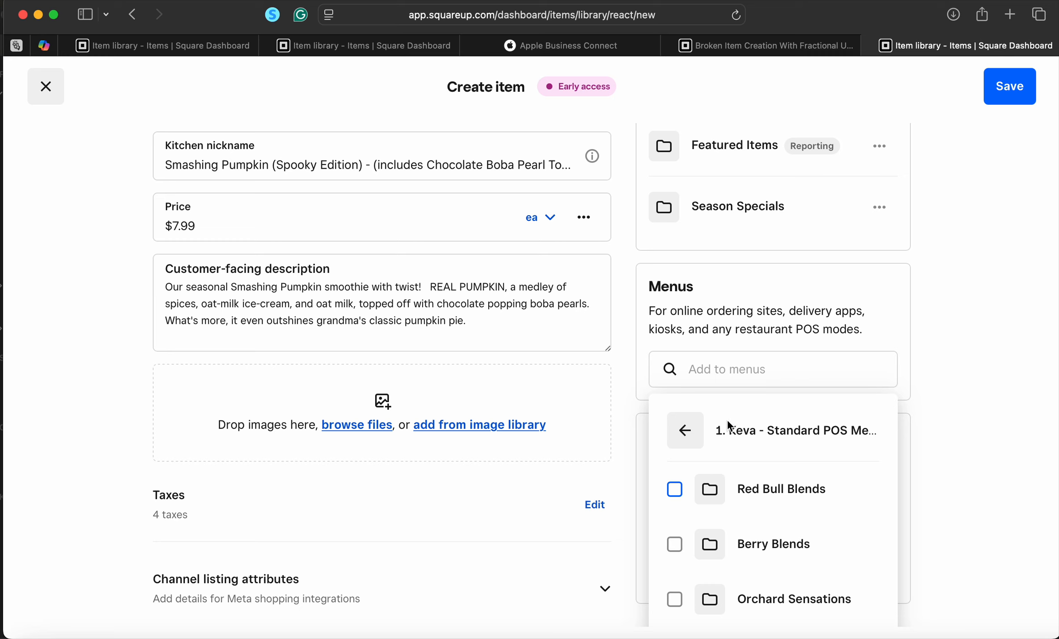
scroll(709, 424, down, 1)
click(699, 426)
click(721, 430)
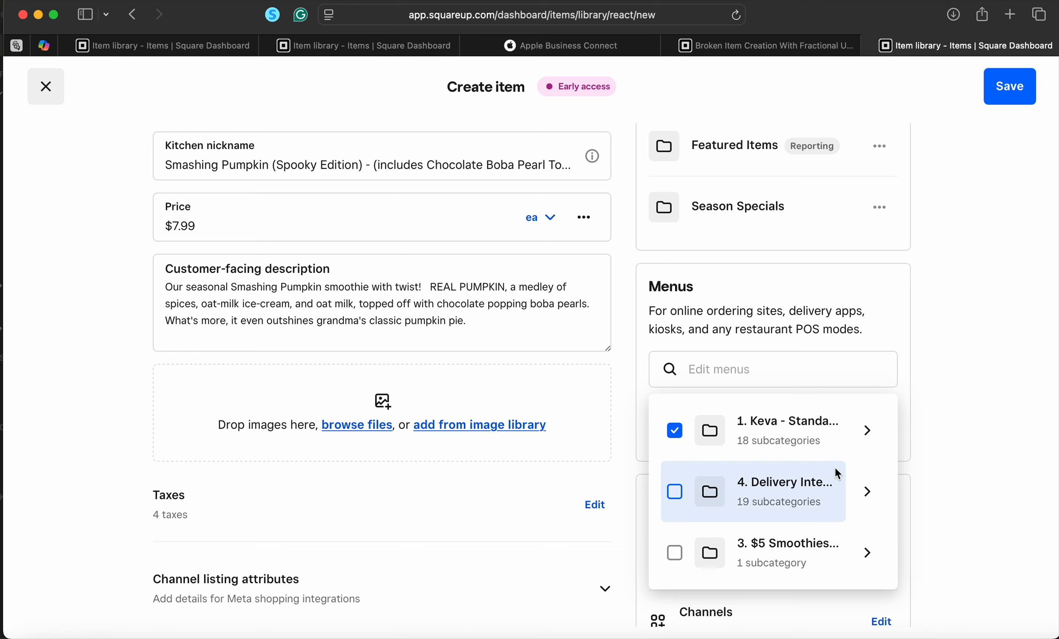
click(868, 435)
scroll(823, 525, down, 10)
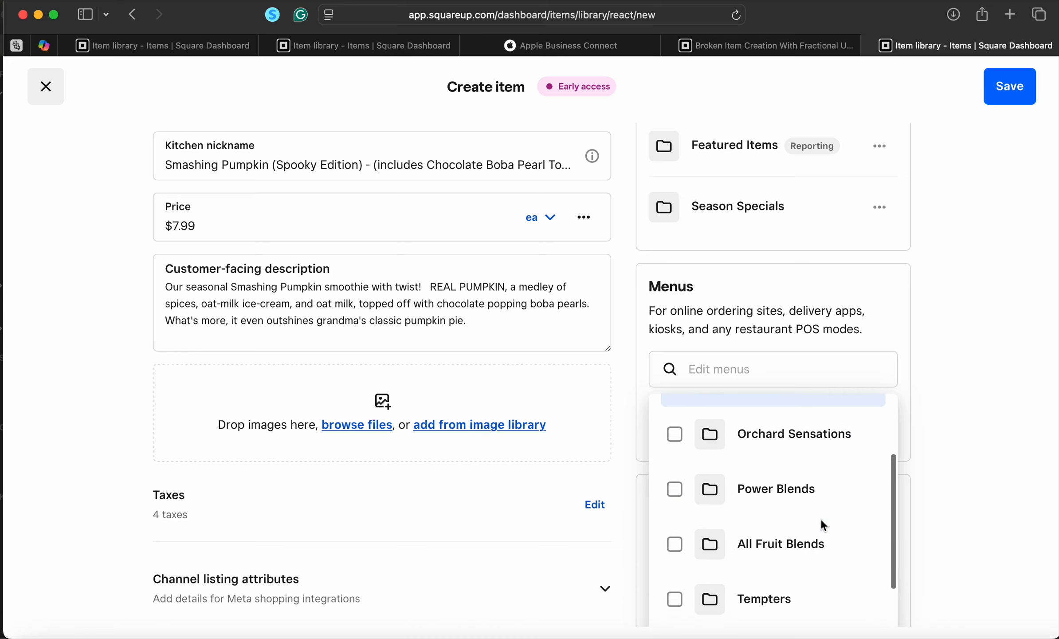
scroll(823, 526, down, 6)
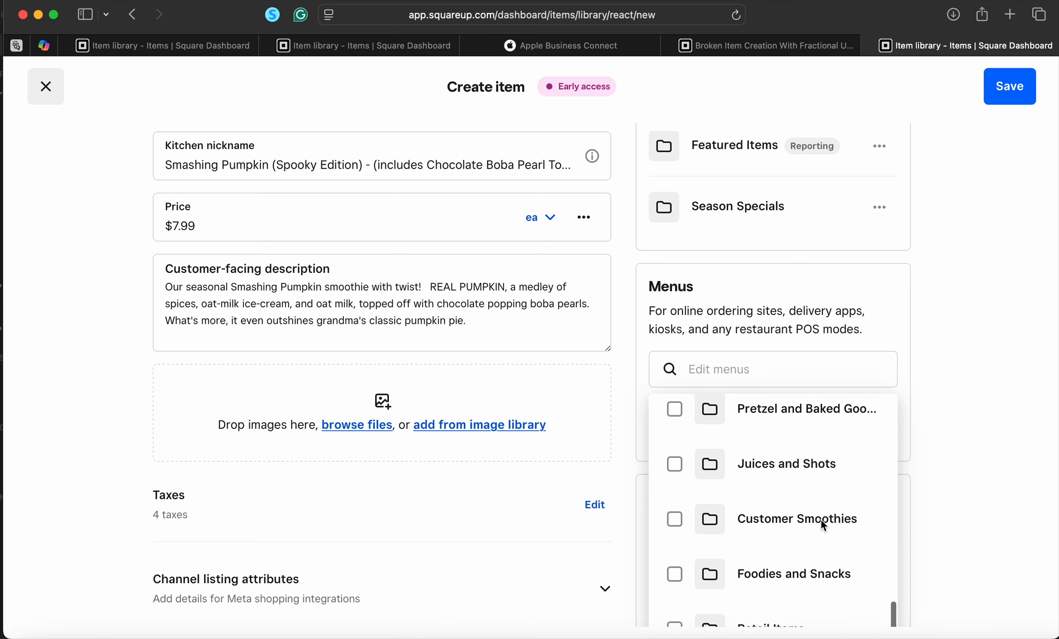
scroll(821, 523, up, 10)
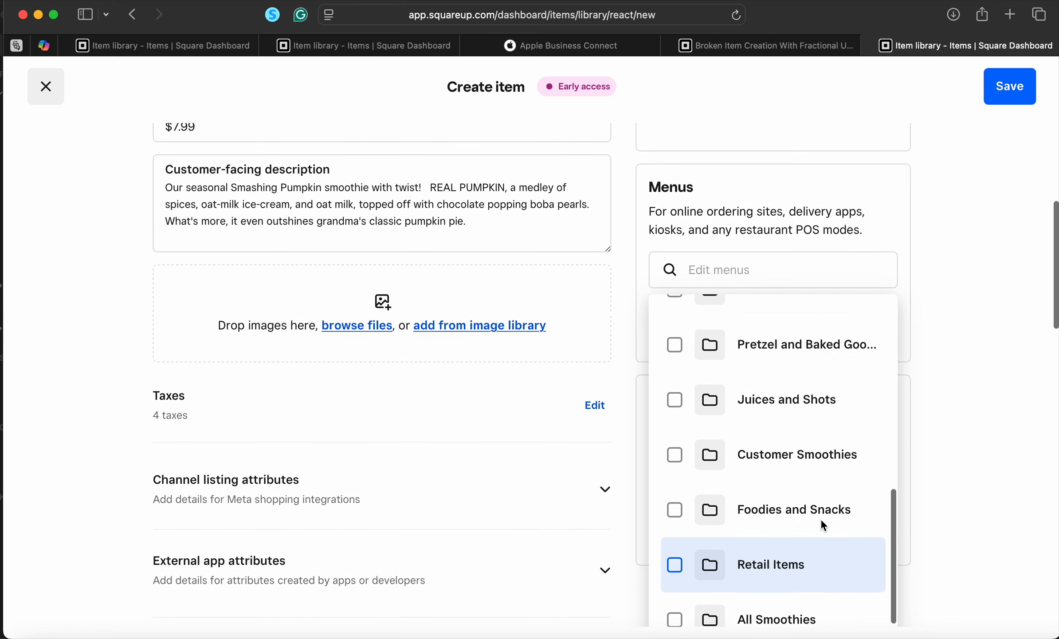
scroll(821, 518, up, 4)
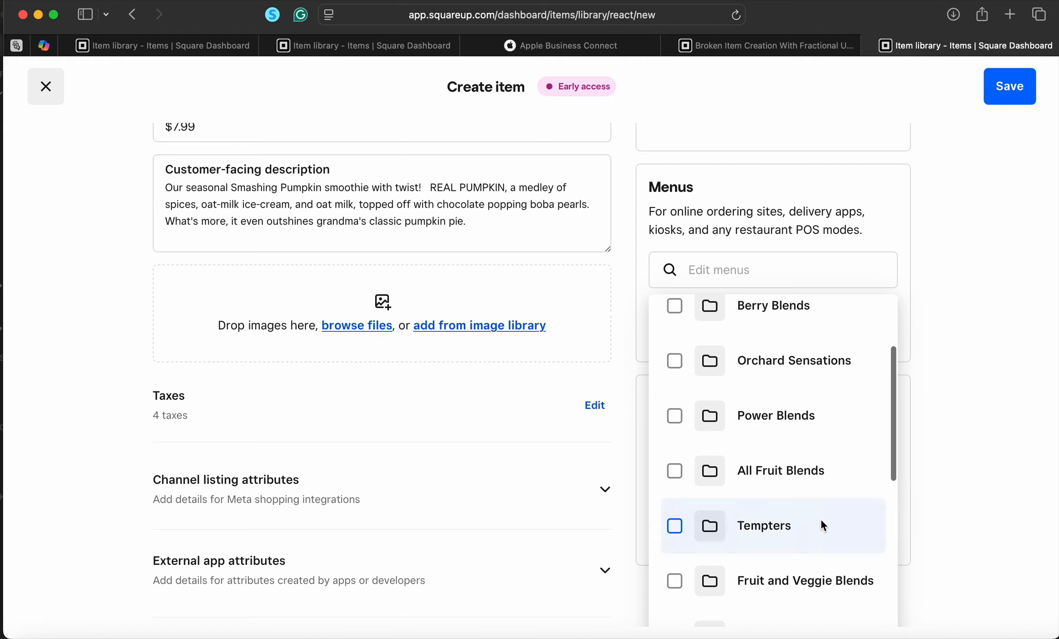
click(920, 215)
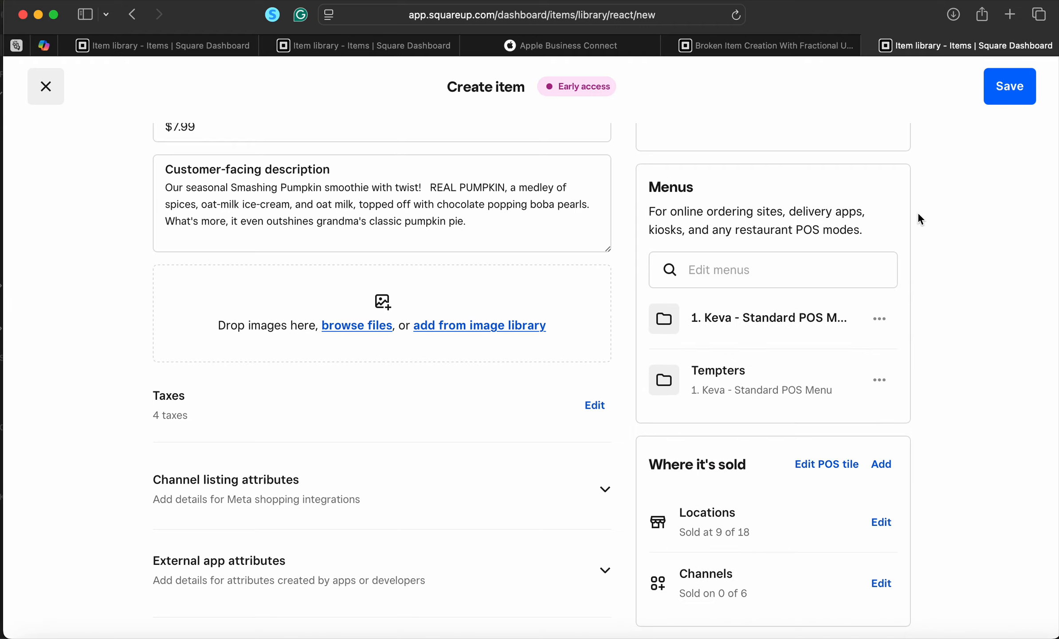
scroll(475, 431, up, 5)
Scroll down to the Variations section and start adding variations to the new item
scroll(475, 431, down, 10)
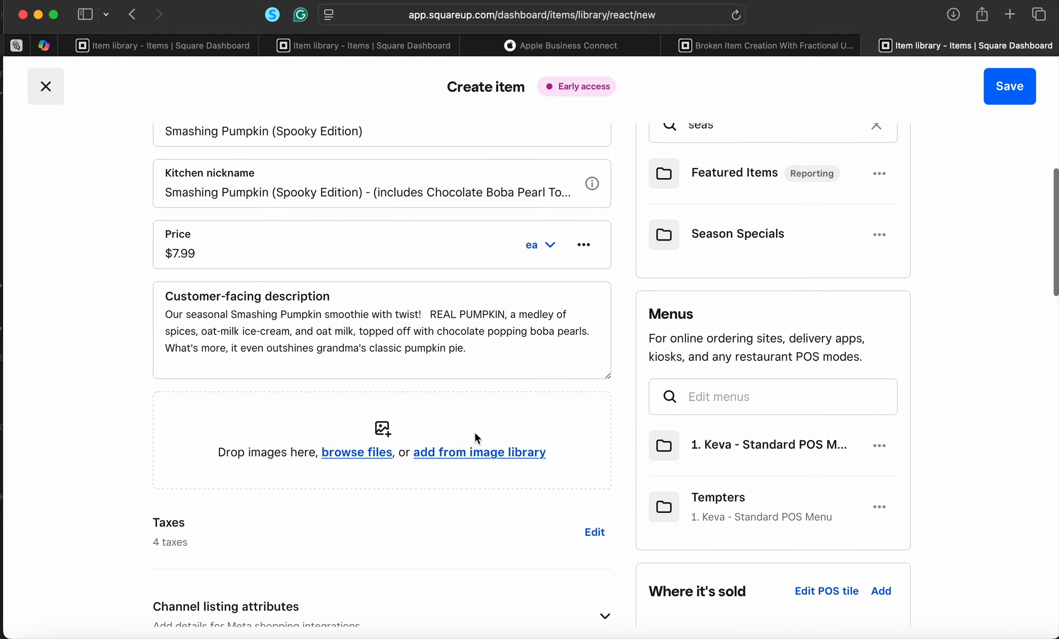
scroll(475, 432, up, 10)
click(475, 433)
click(315, 466)
scroll(316, 465, down, 5)
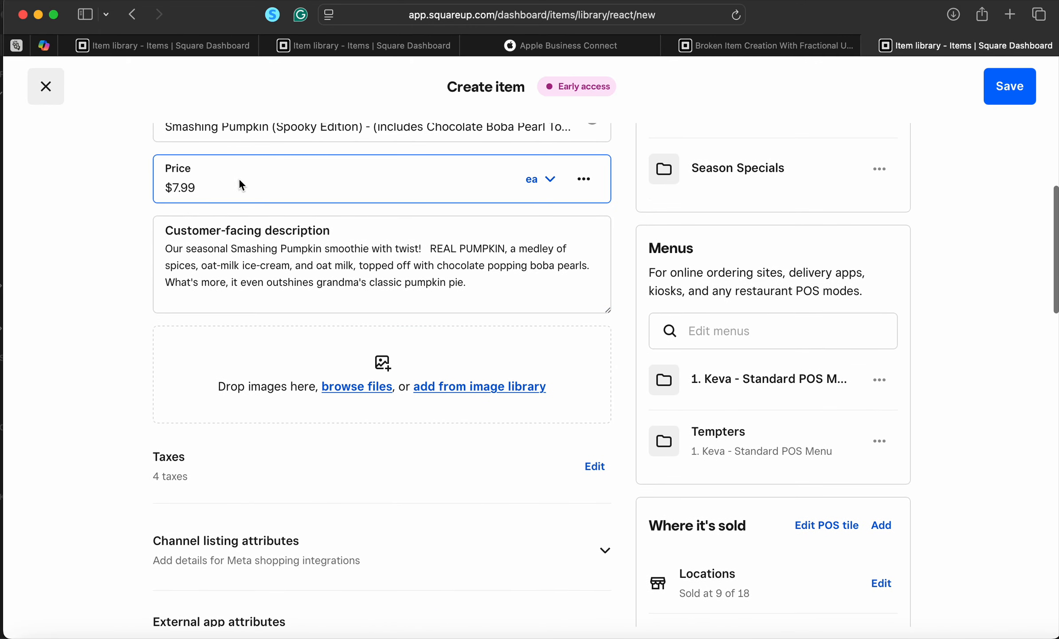
scroll(291, 345, down, 4)
scroll(291, 346, down, 9)
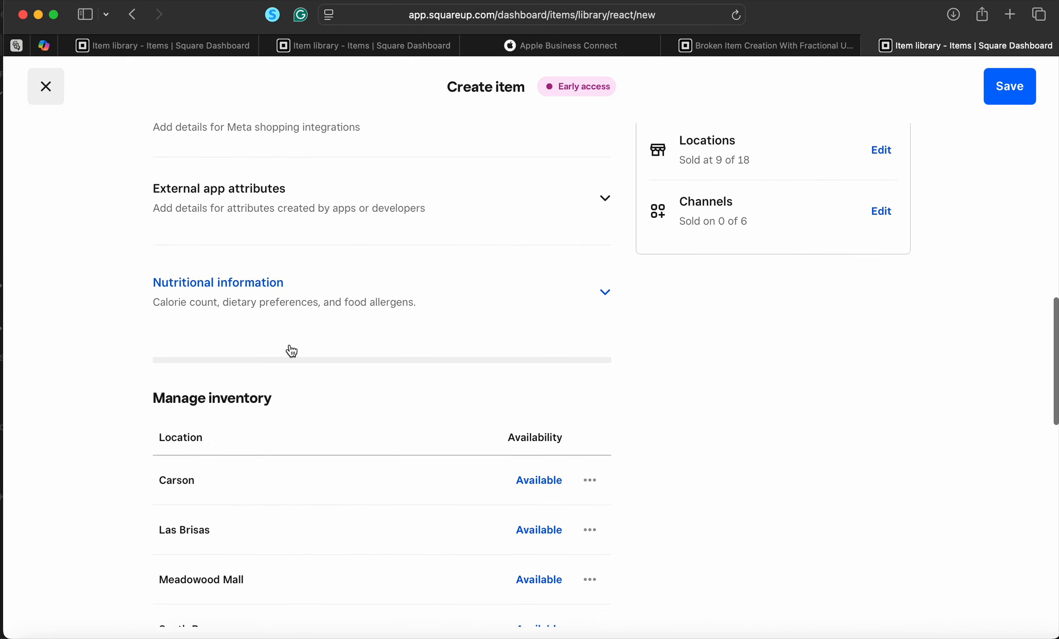
scroll(290, 351, down, 2)
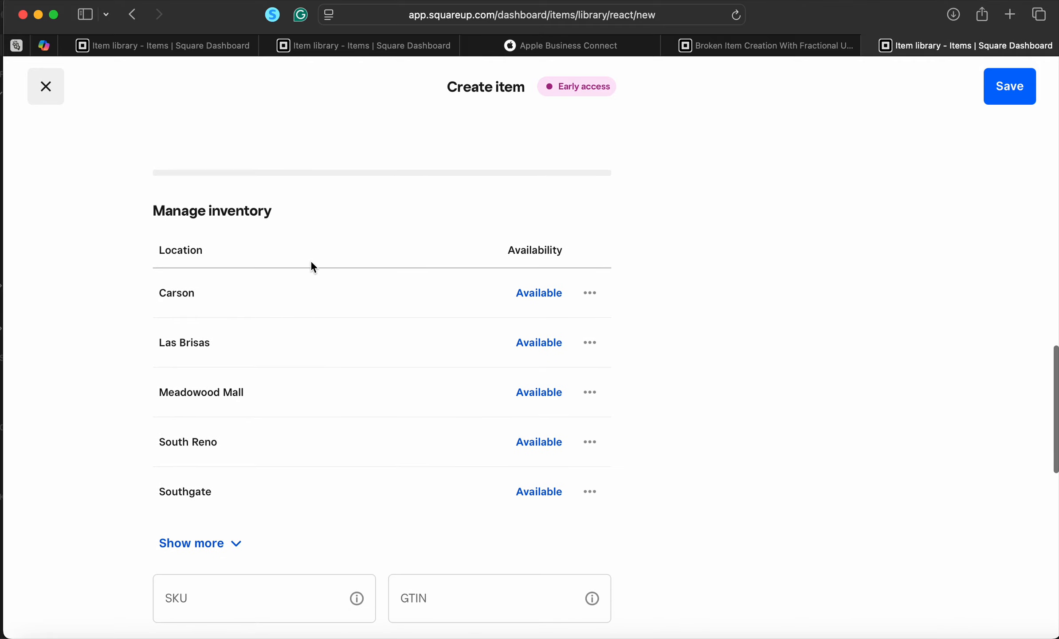
scroll(456, 421, down, 5)
scroll(454, 417, down, 5)
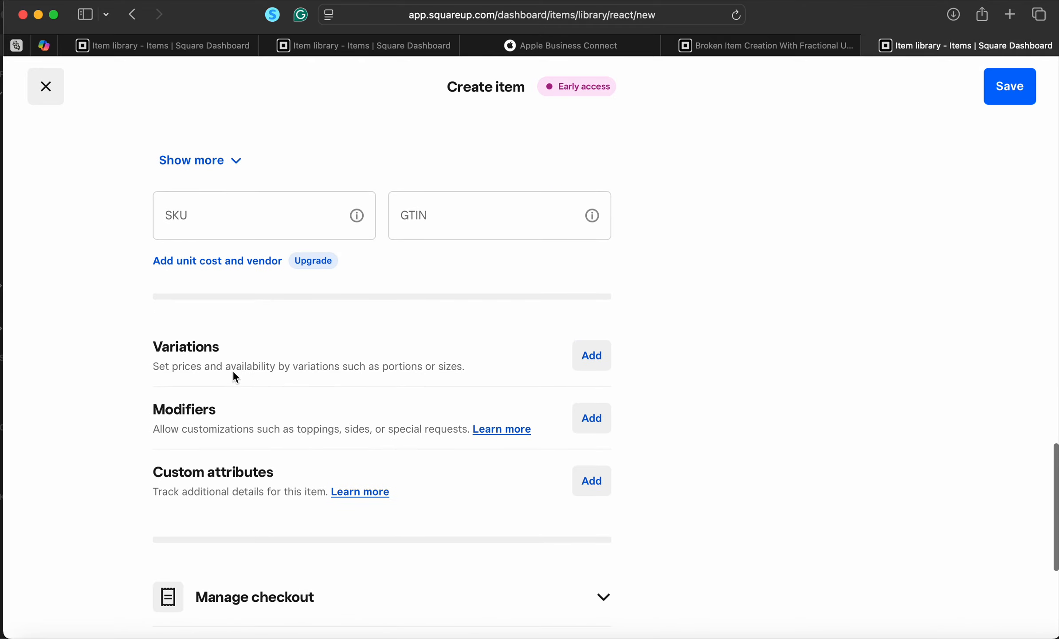
click(596, 354)
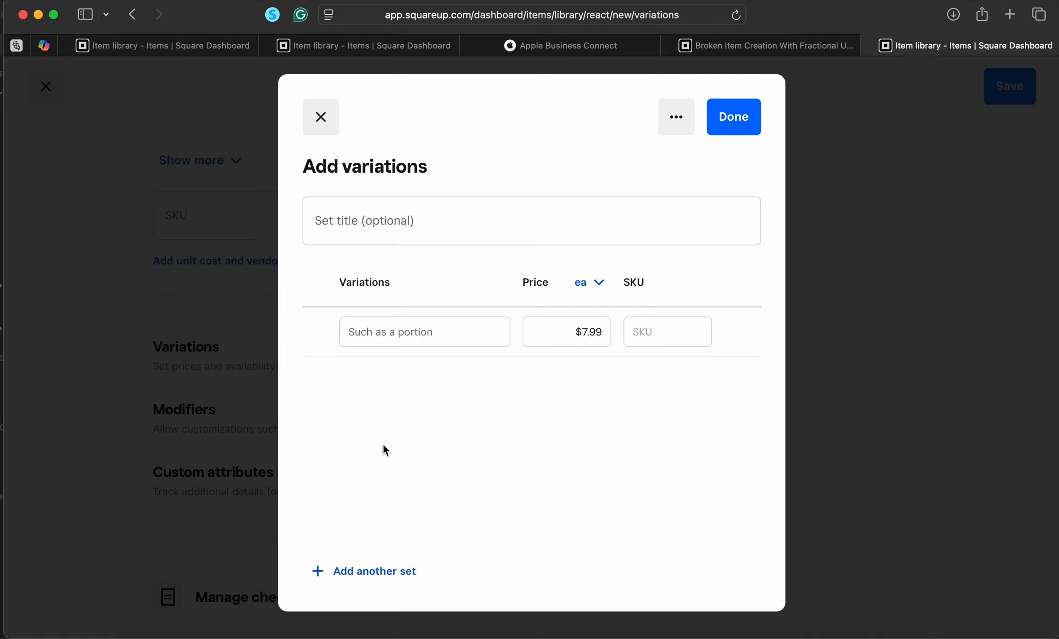
Apply the saved Choose Size option set (M, L, S, Kids) to the item's variations
click(400, 229)
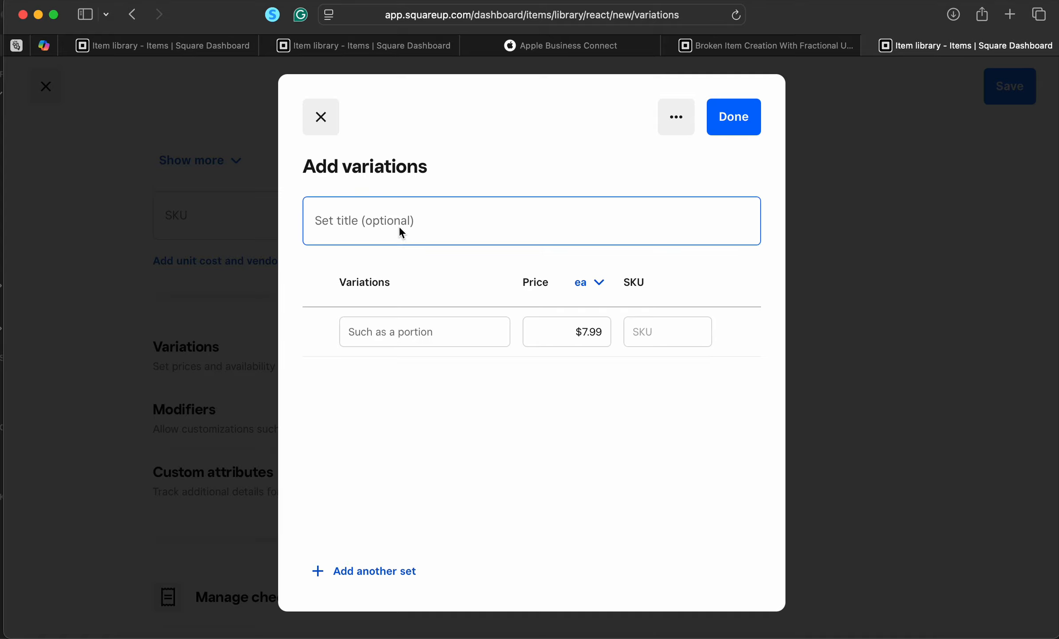
click(399, 226)
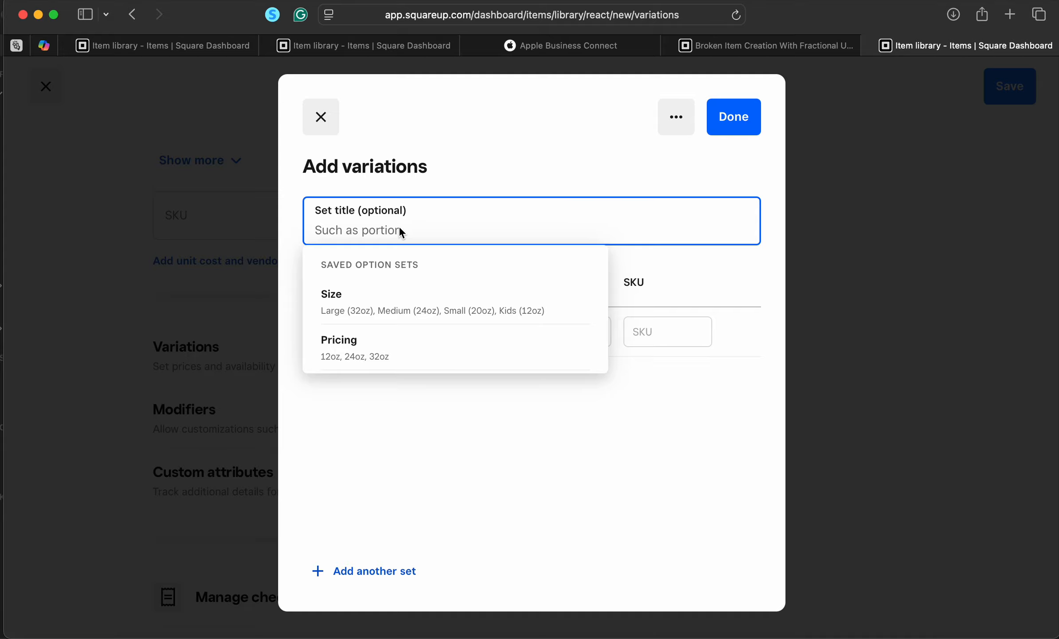
text(Choose Size)
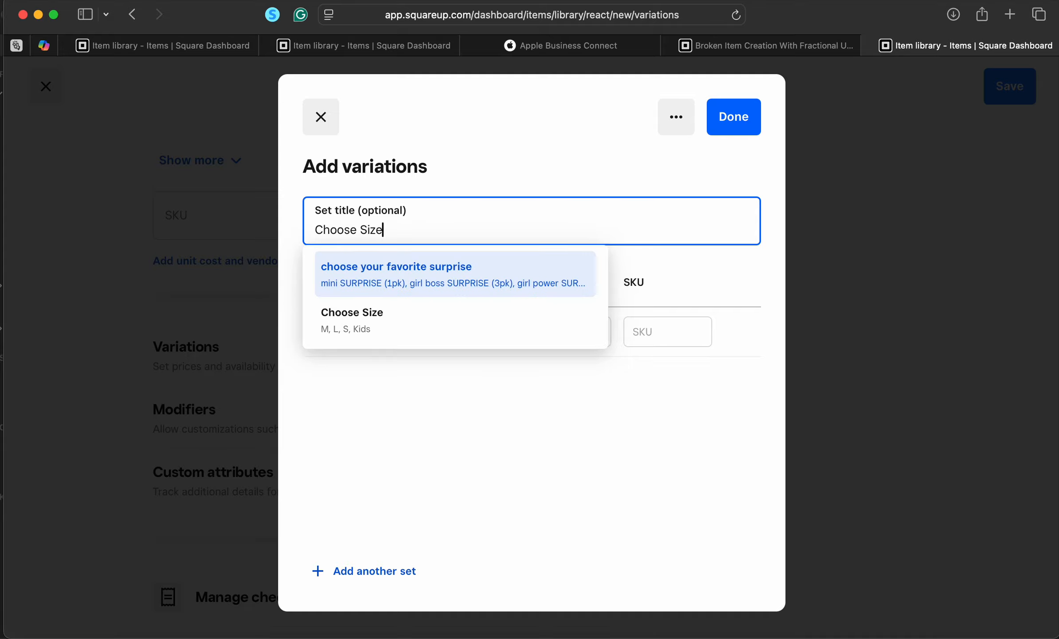
click(386, 270)
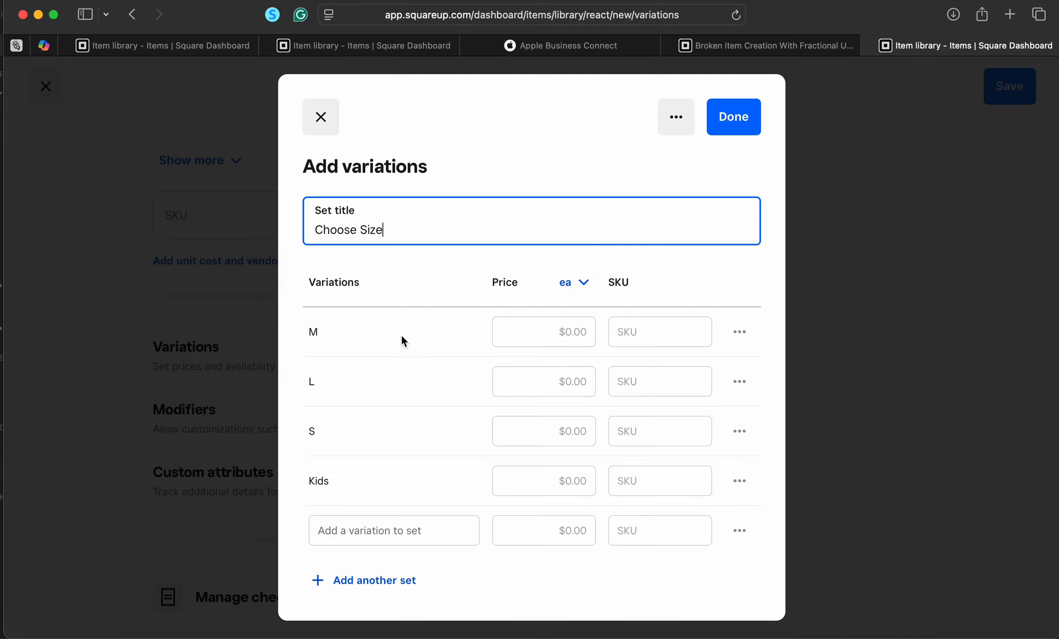
click(554, 332)
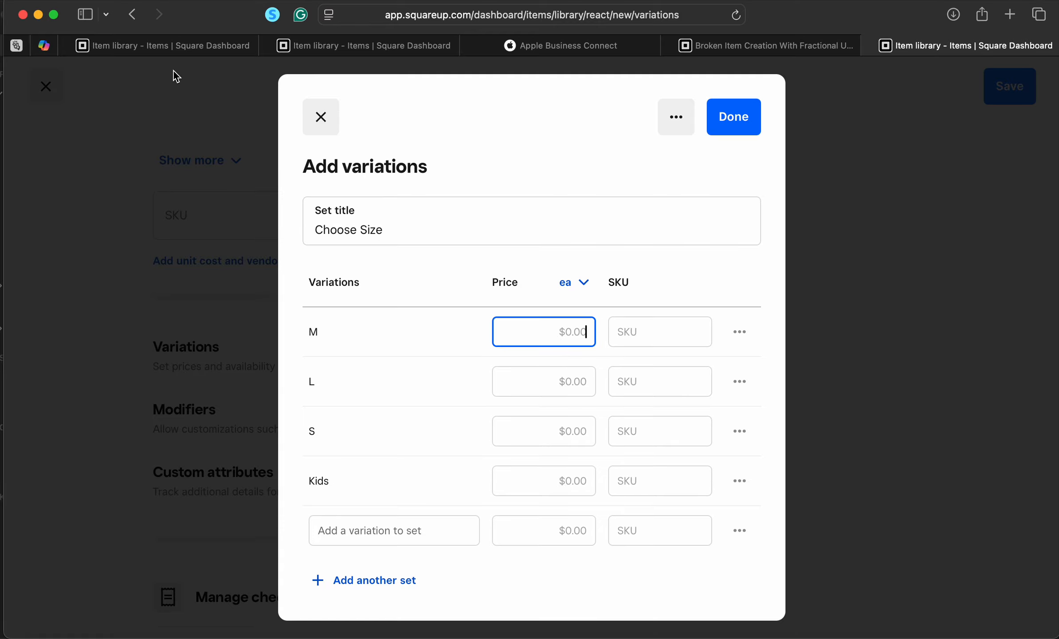
click(182, 46)
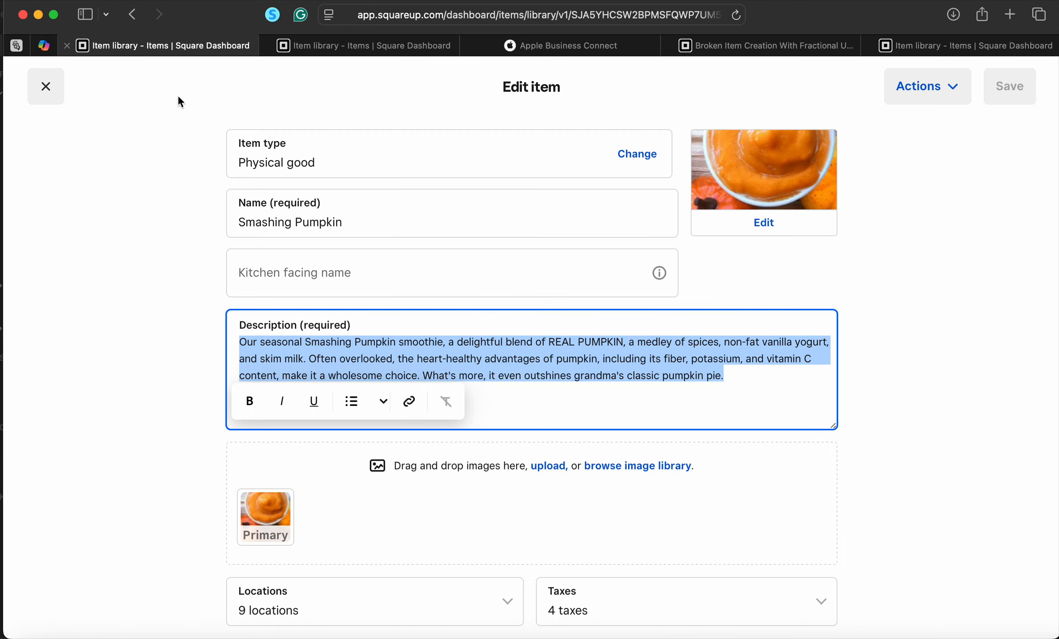
Check the old item's Variations table for size prices, then return to the new item's variations
scroll(177, 243, down, 10)
scroll(177, 243, up, 3)
scroll(178, 246, down, 15)
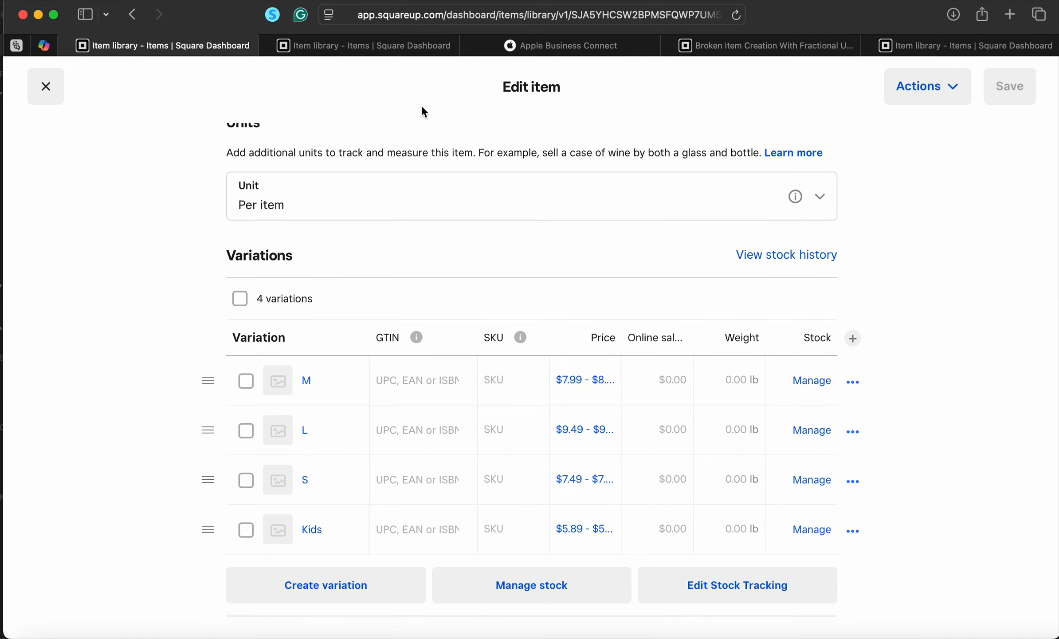
click(930, 48)
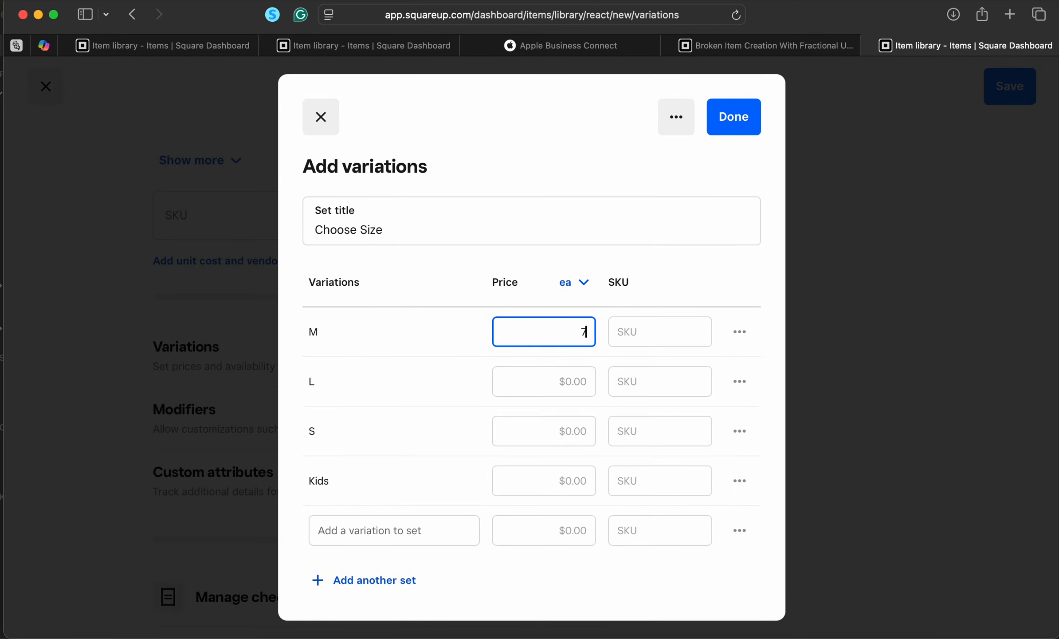
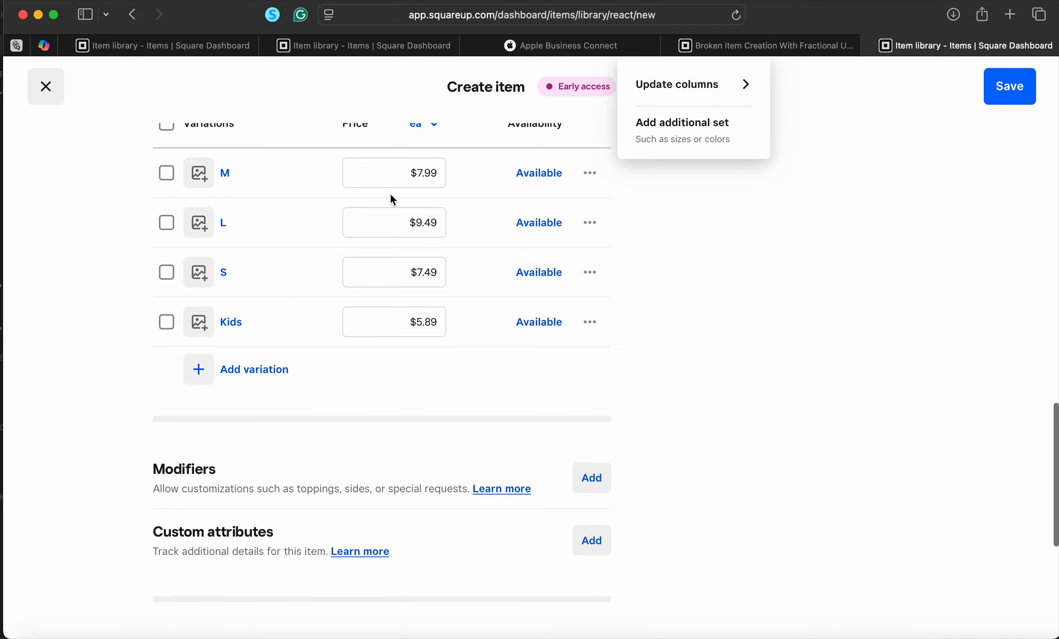
In the existing item's tab, inspect the M variation's location price overrides, then close back to the item library
scroll(527, 273, up, 5)
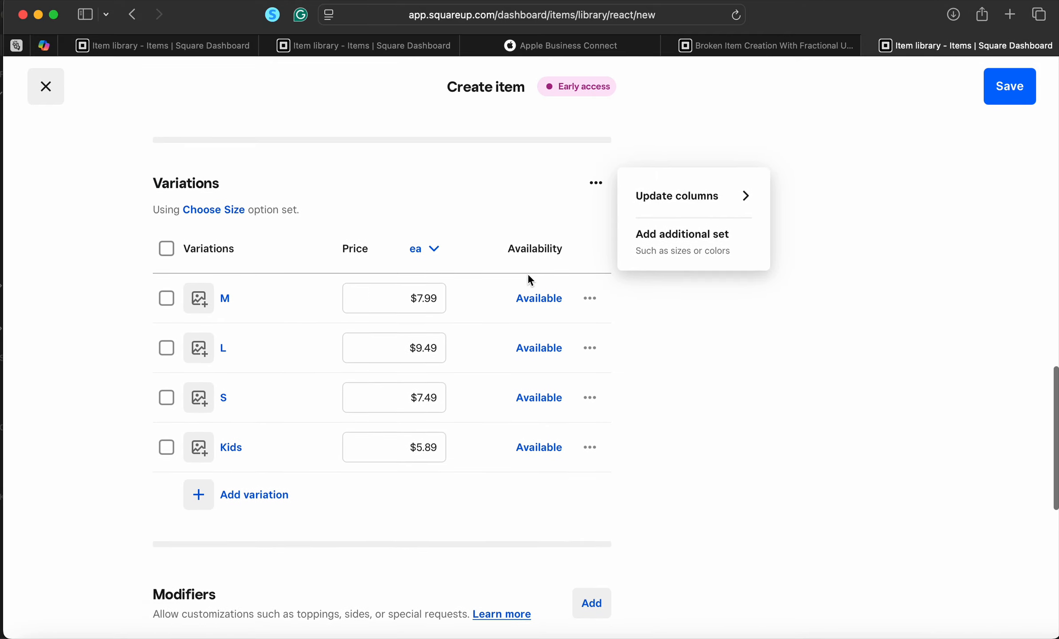
click(164, 45)
scroll(364, 412, down, 1)
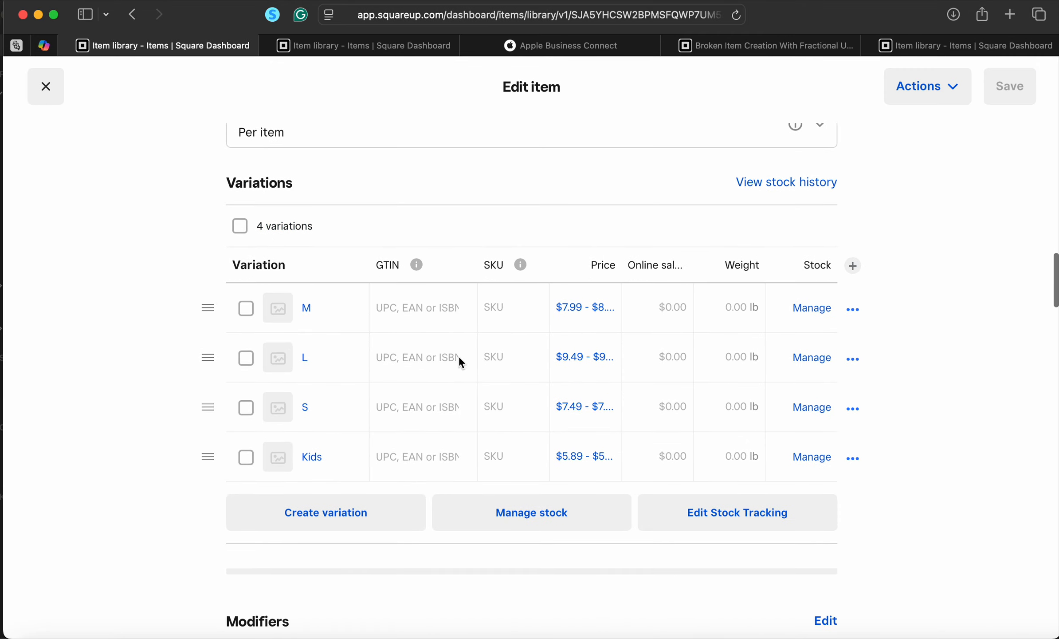
click(578, 309)
scroll(604, 465, down, 6)
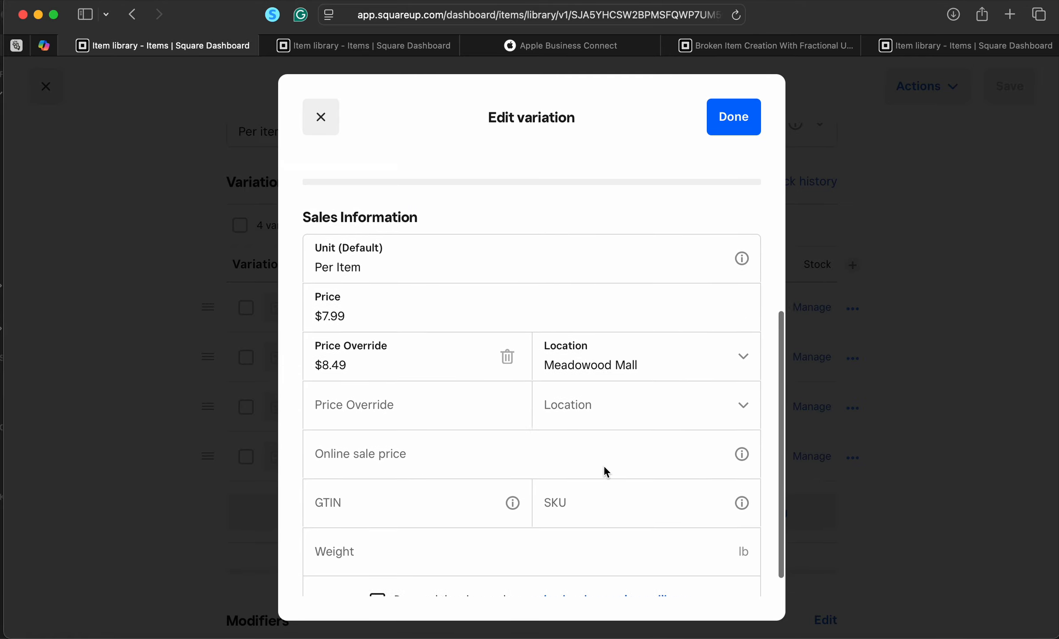
click(448, 343)
click(440, 383)
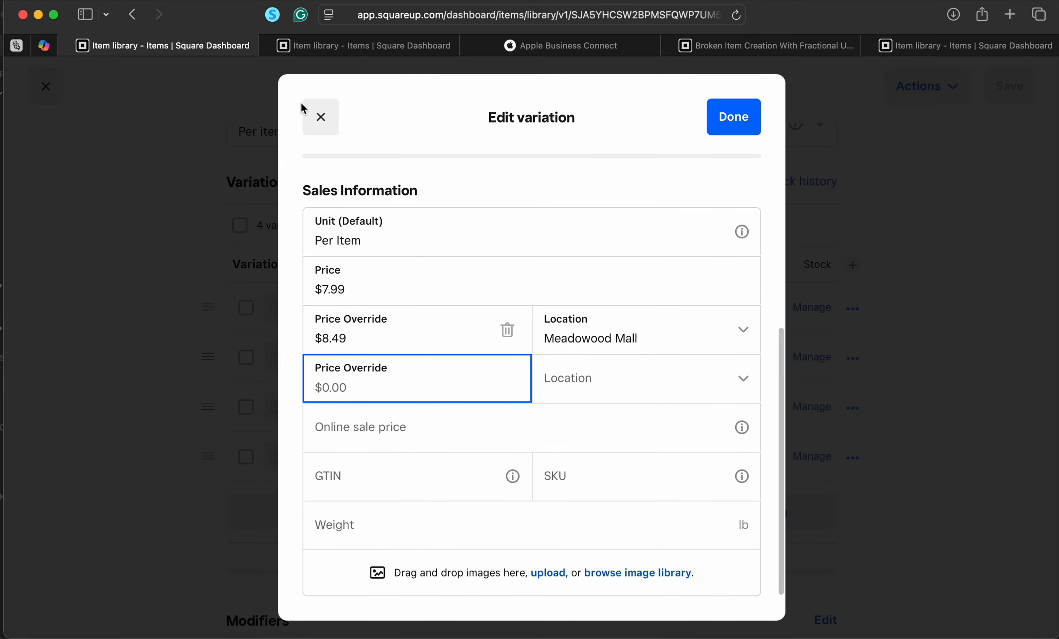
click(321, 120)
click(52, 87)
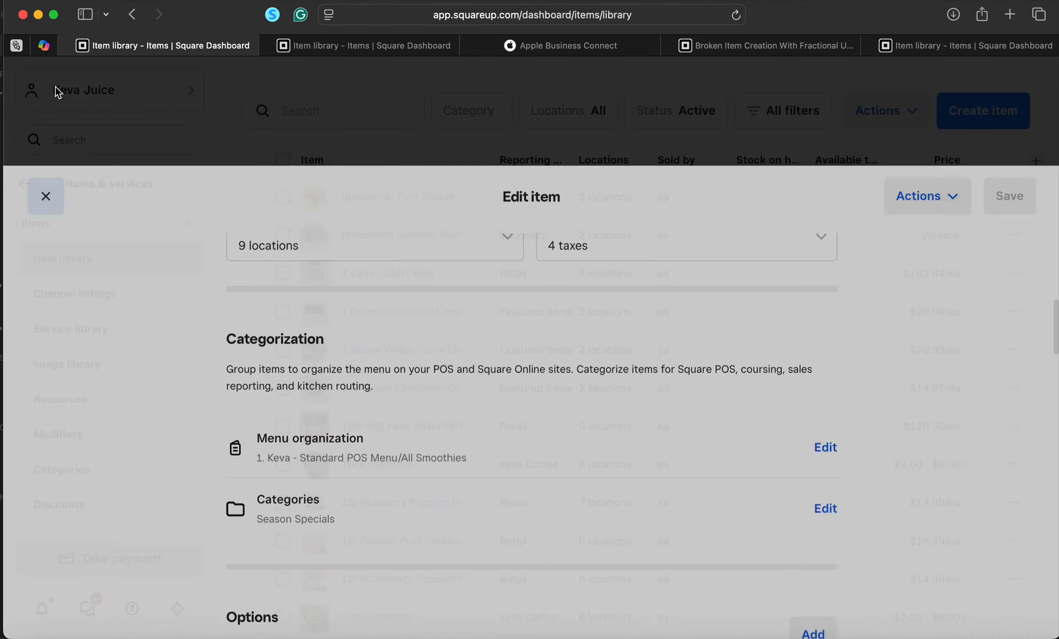
Search 'be' to open Berry Berry Good, view its M variation's price overrides, and return to the new item
click(344, 123)
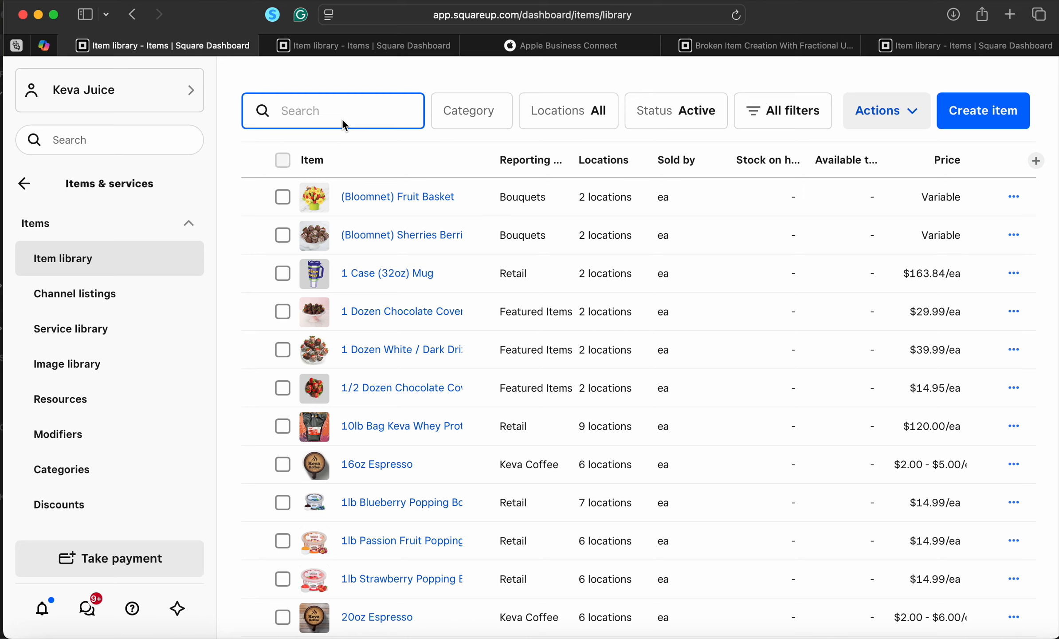
text(berry berry)
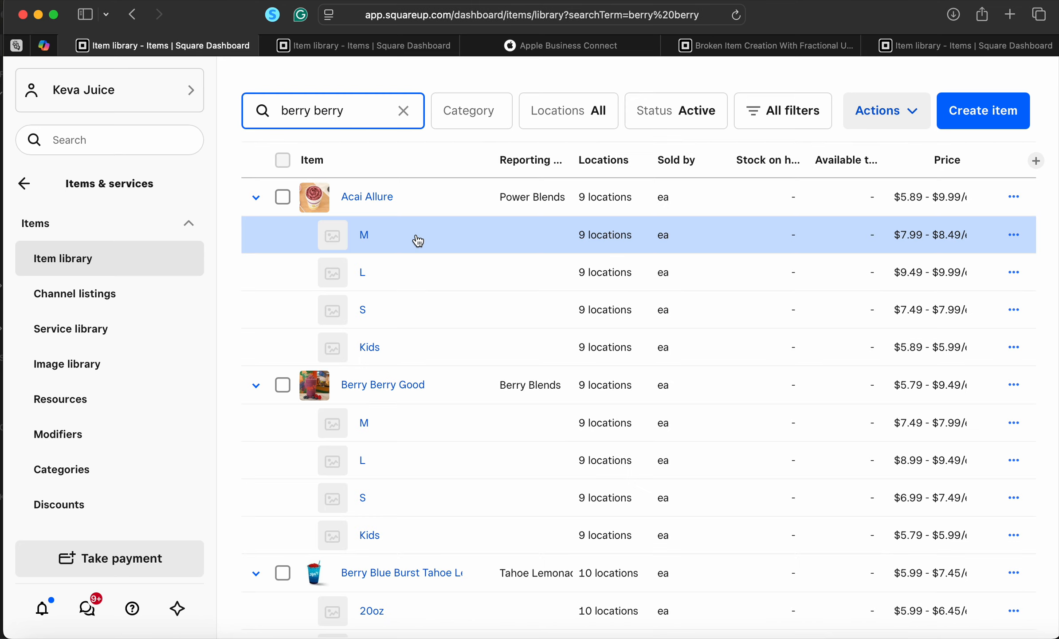
scroll(392, 307, down, 1)
click(391, 356)
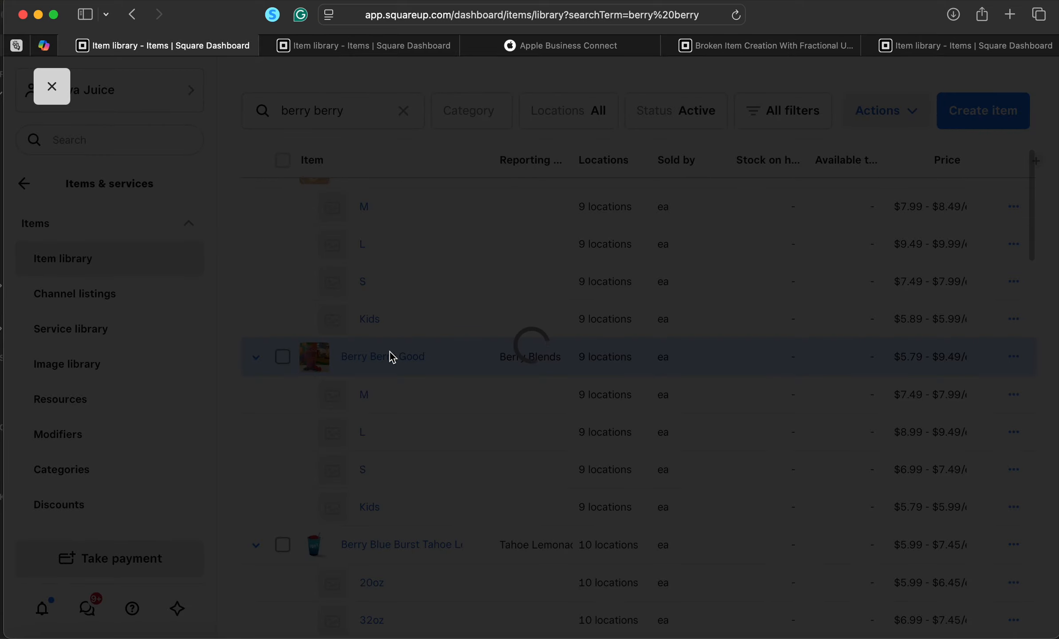
scroll(392, 357, down, 15)
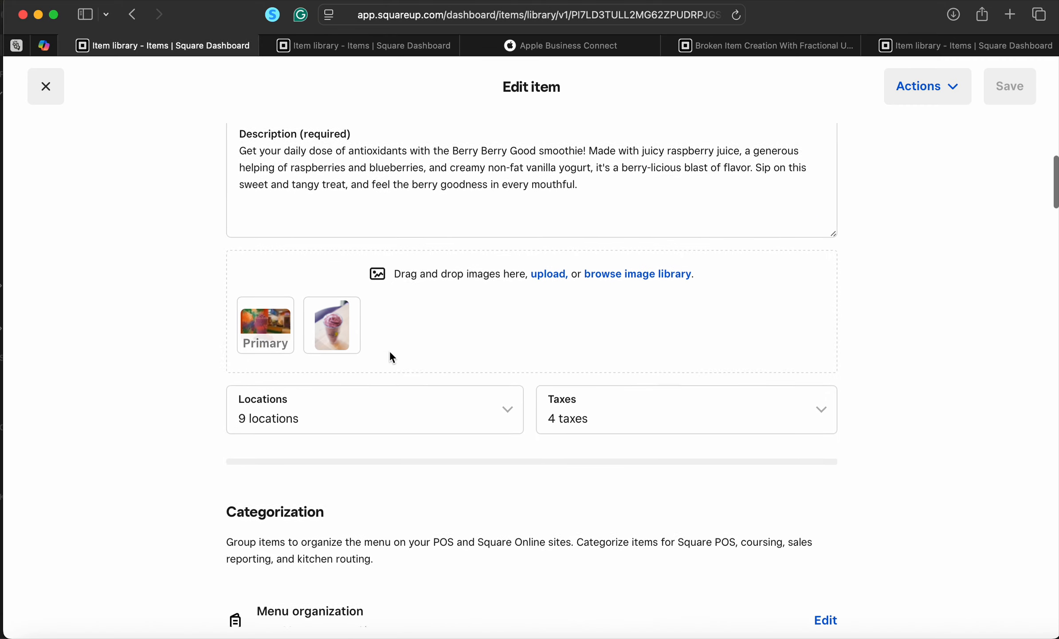
scroll(391, 354, down, 10)
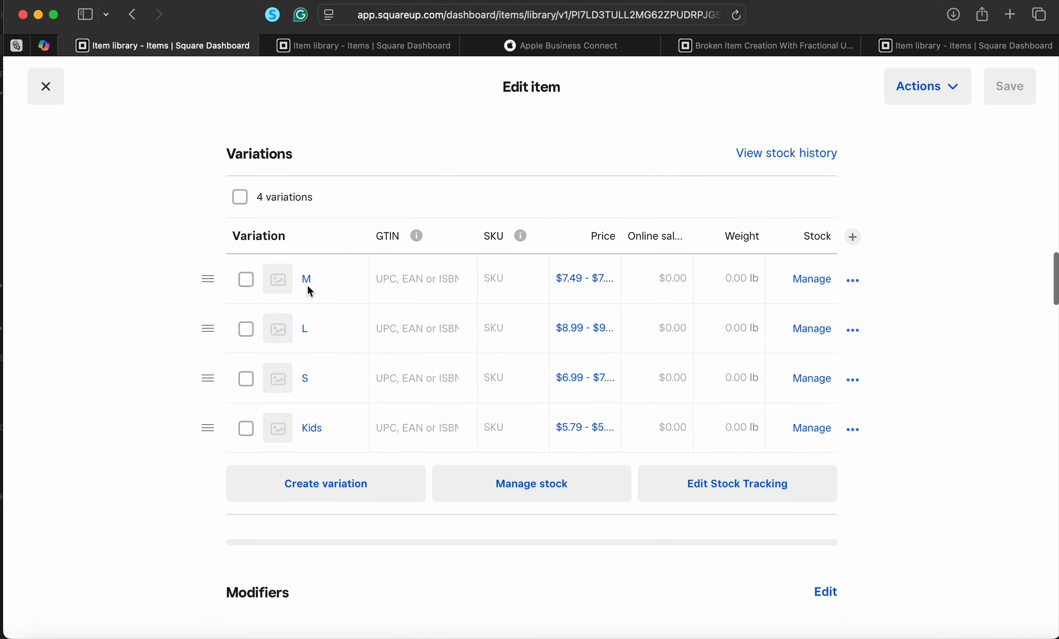
click(588, 289)
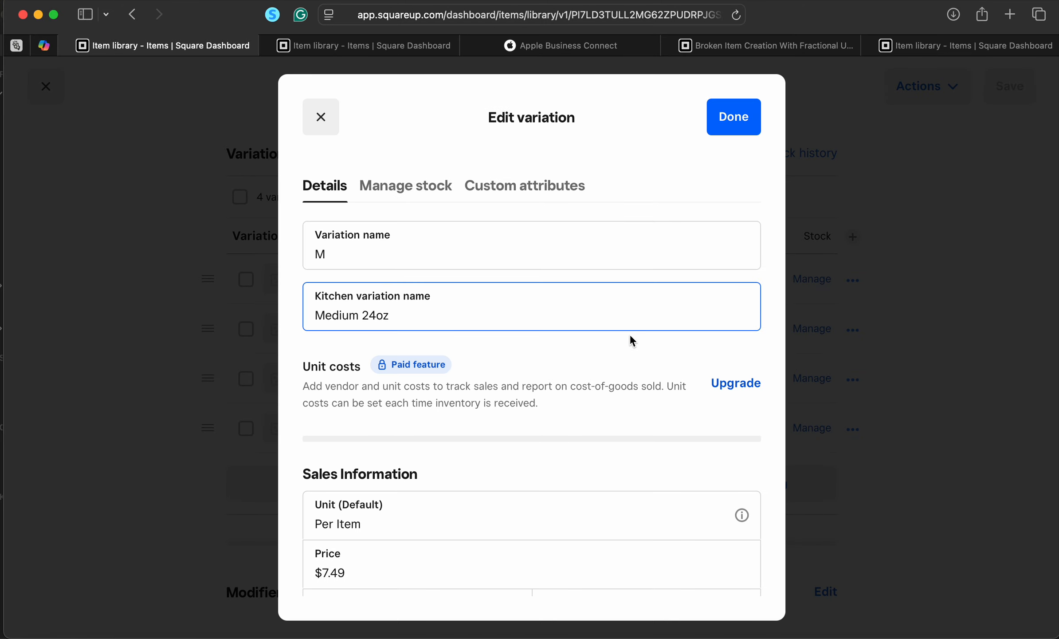
scroll(630, 334, down, 8)
scroll(684, 422, up, 2)
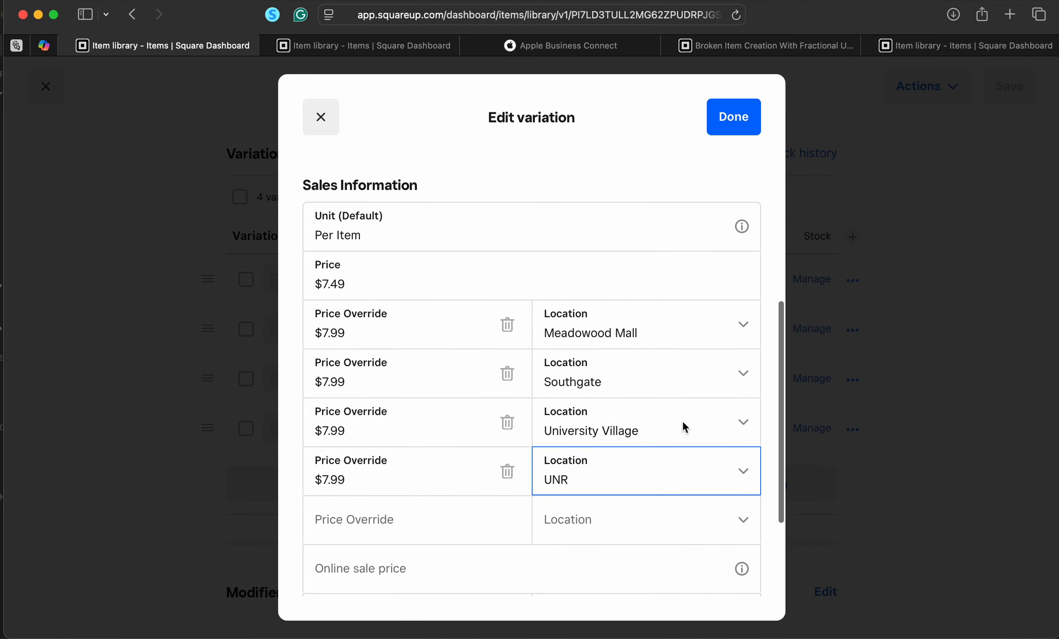
scroll(682, 421, down, 1)
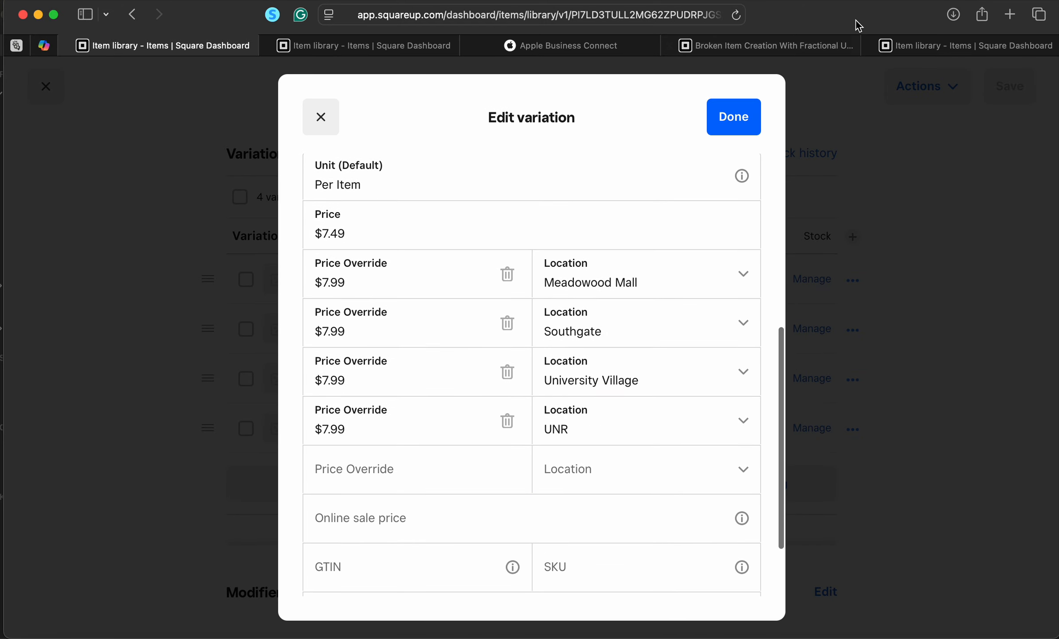
click(959, 46)
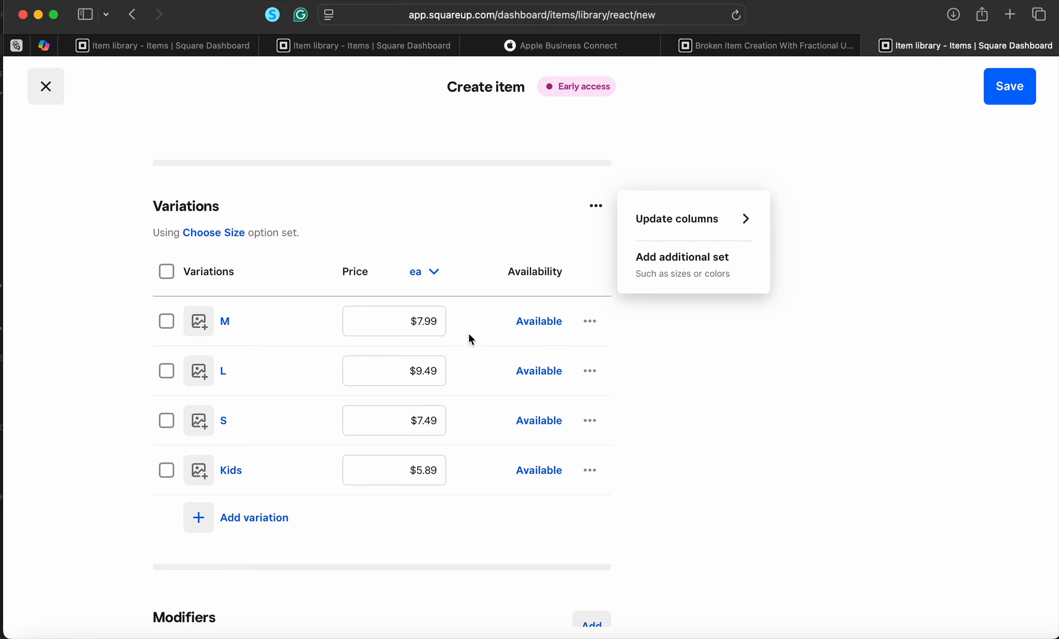
Search modifier sets for 'element' and attach SELECT EXTRA ELEMENTS and SELECT FREE ELEMENT
scroll(473, 355, down, 10)
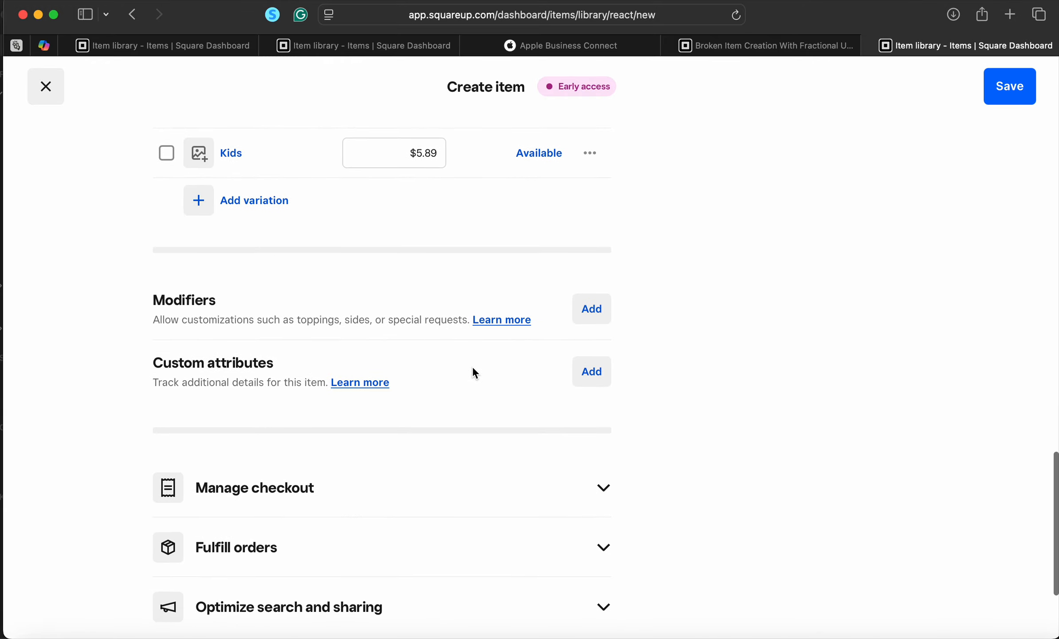
scroll(475, 373, down, 2)
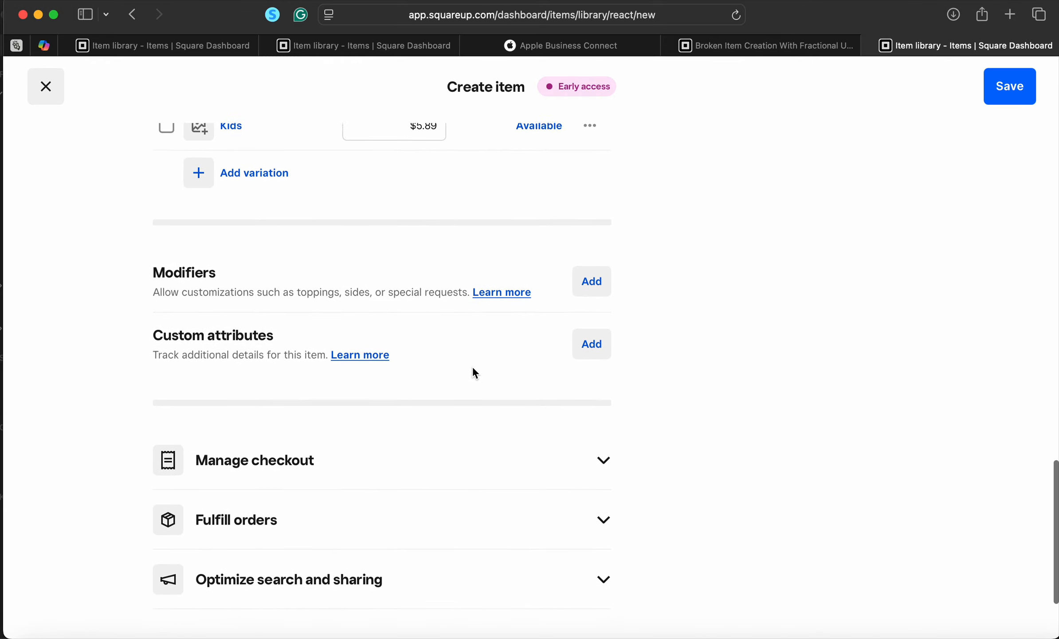
click(599, 291)
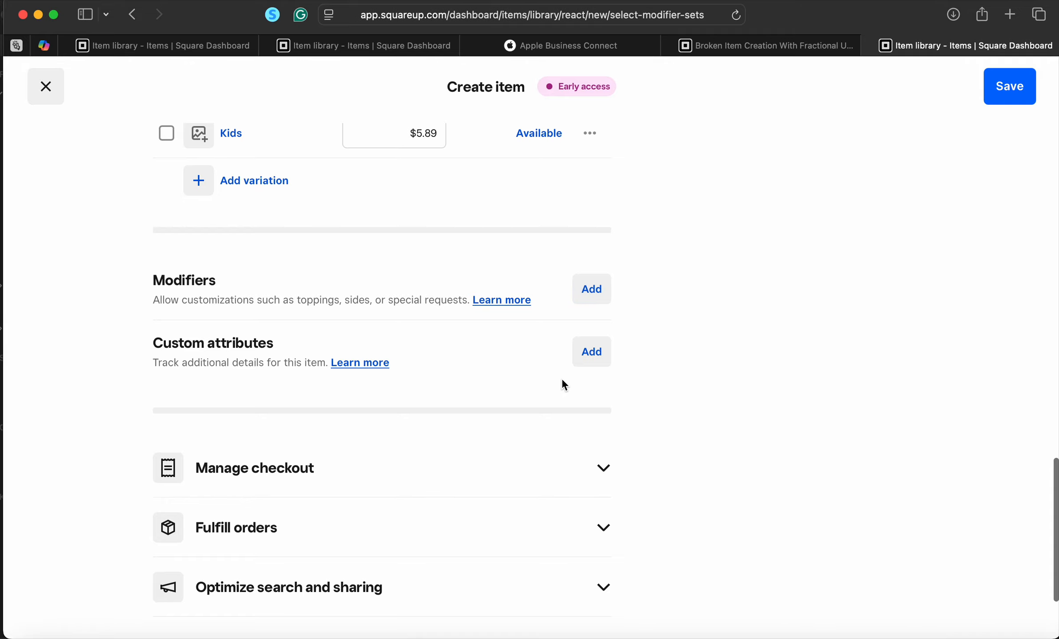
click(498, 261)
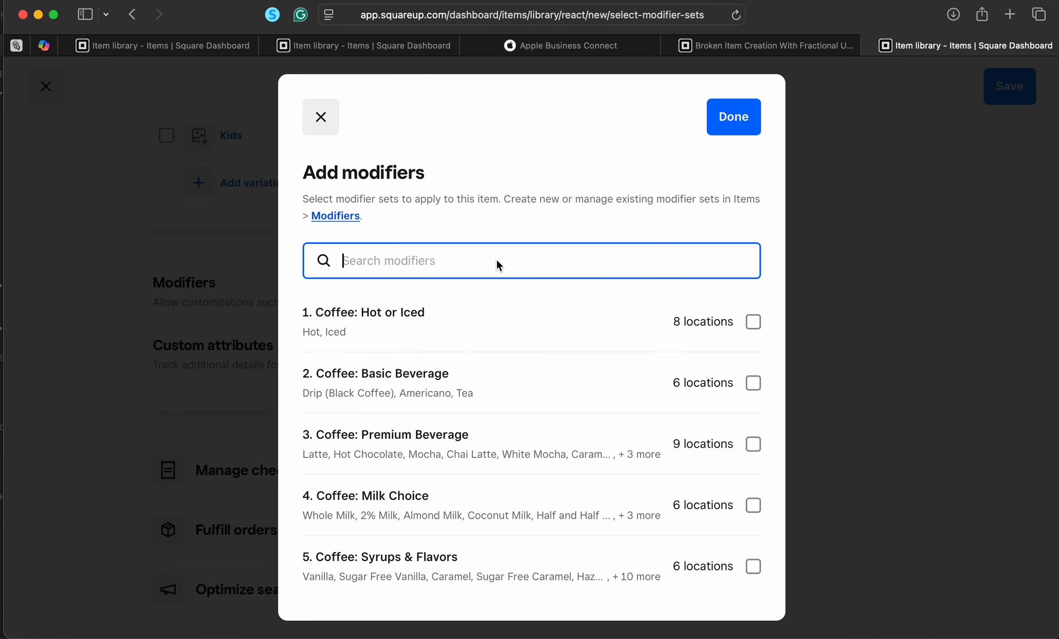
text(elements)
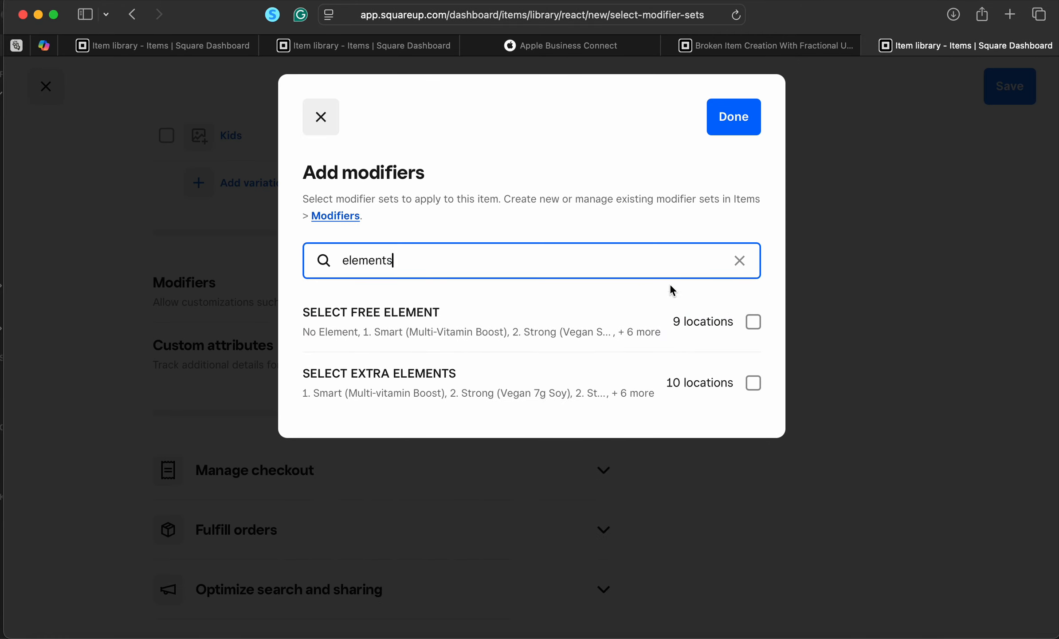
click(758, 327)
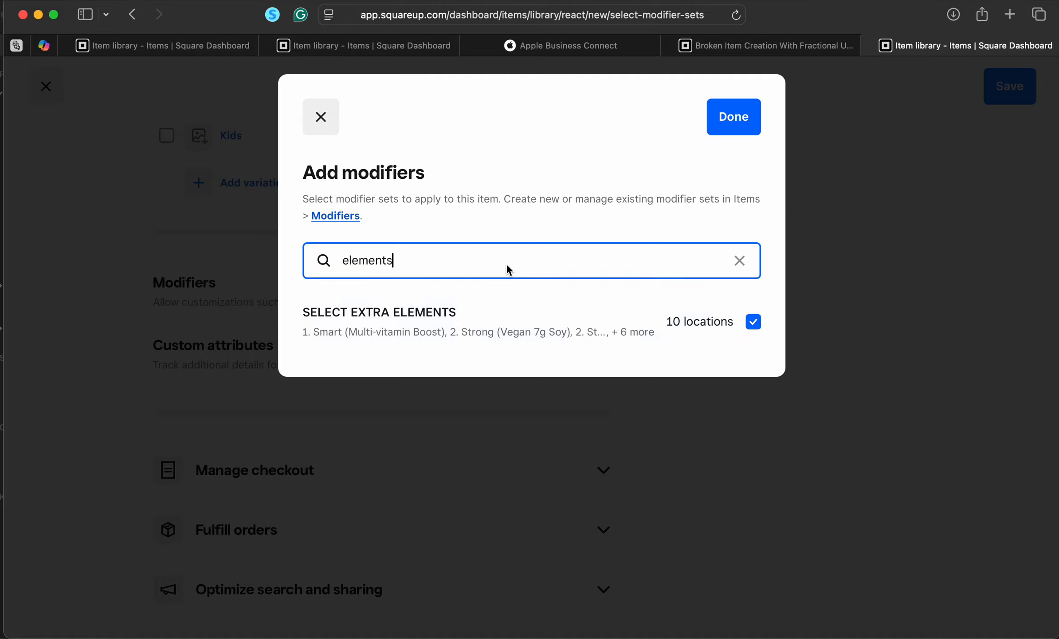
click(753, 322)
Search for the blend-in sets, attach PROTEIN BLEND-INS and PREMIUM BLEND-INS, and confirm the selection
click(457, 257)
key(super+a)
text(b)
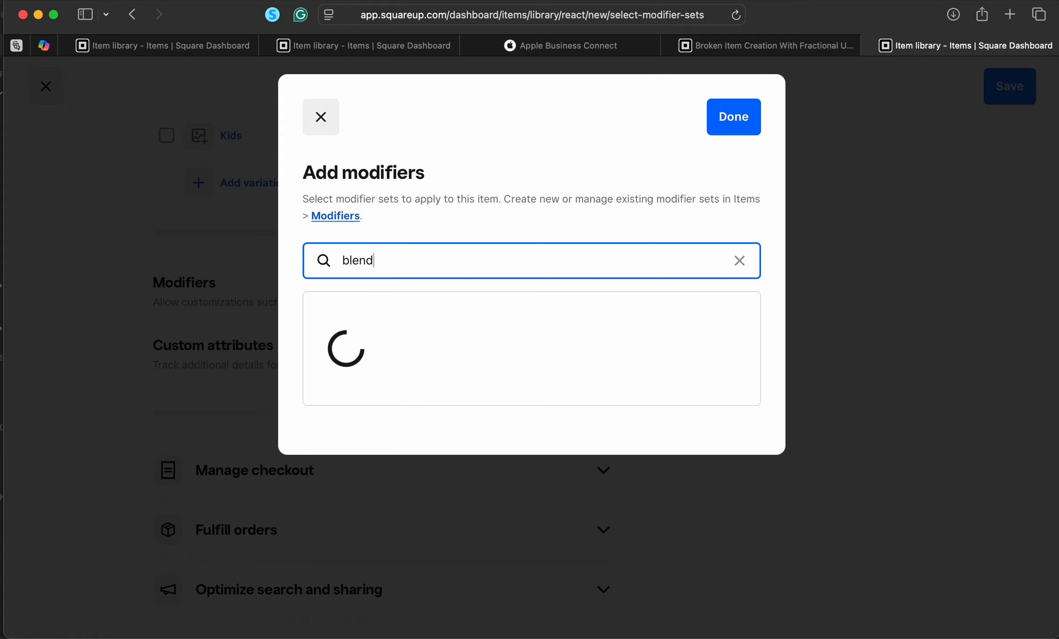
click(743, 384)
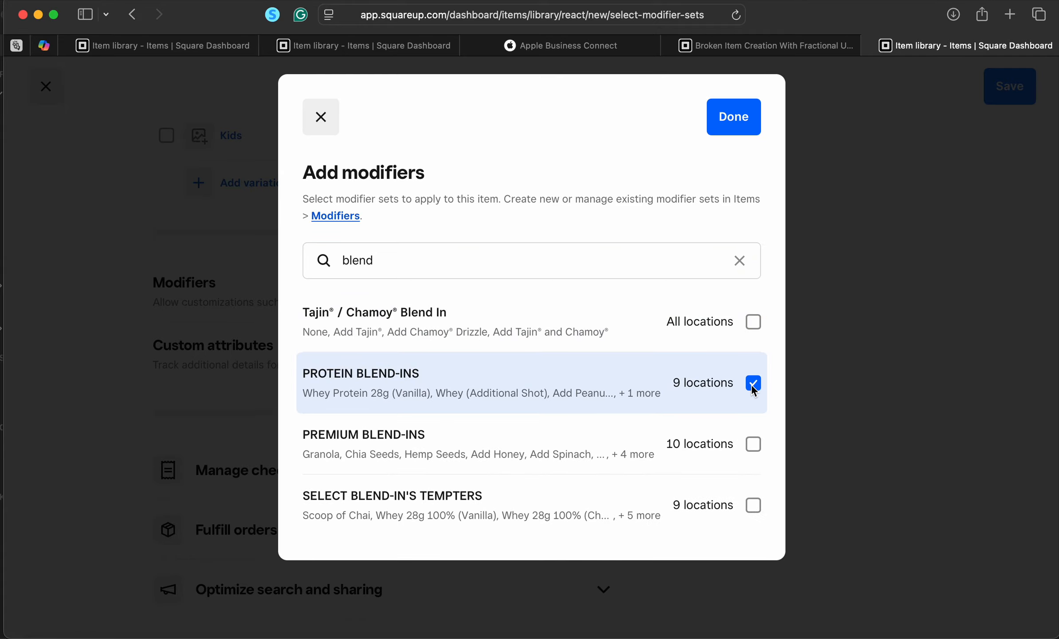
click(763, 449)
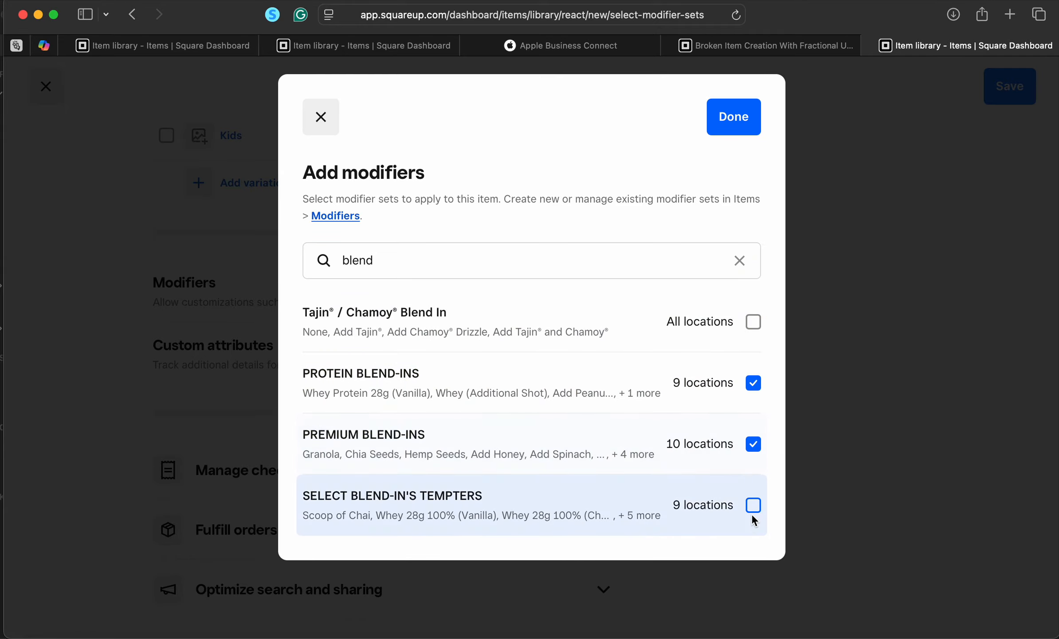
click(752, 100)
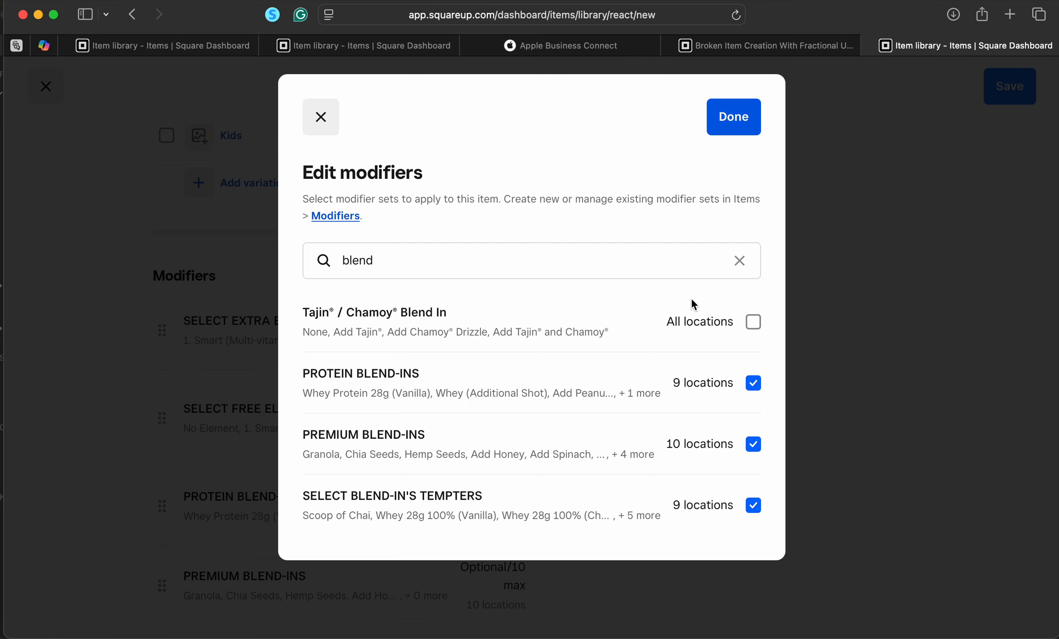
Drag SELECT BLEND-IN'S TEMPTERS into third place among the modifiers and save the new item
scroll(662, 357, down, 5)
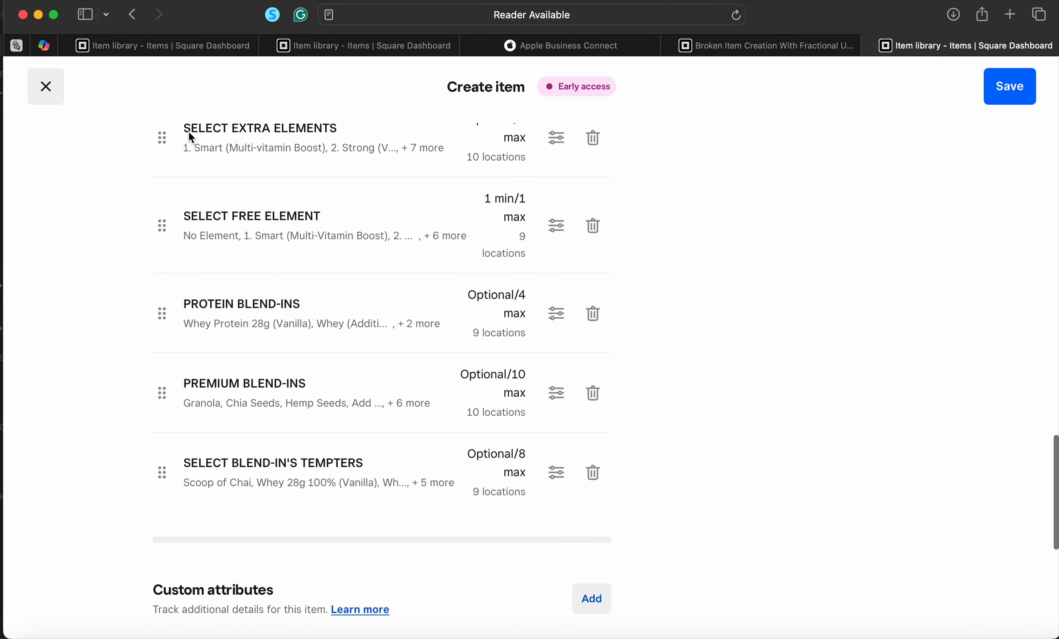
drag(163, 226, 161, 133)
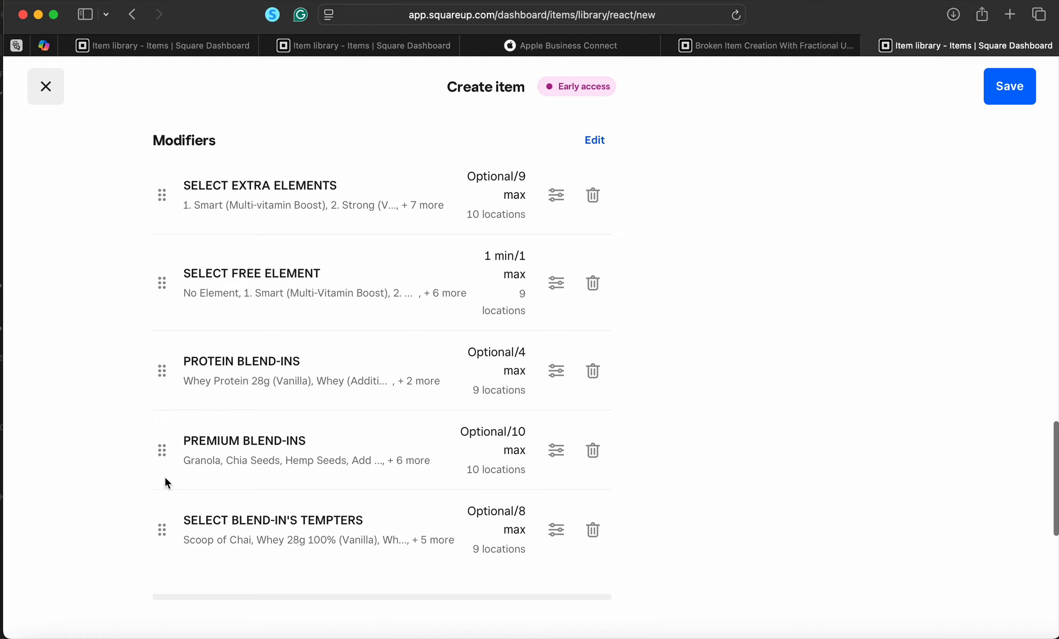
drag(162, 530, 168, 348)
scroll(732, 386, down, 3)
click(1012, 100)
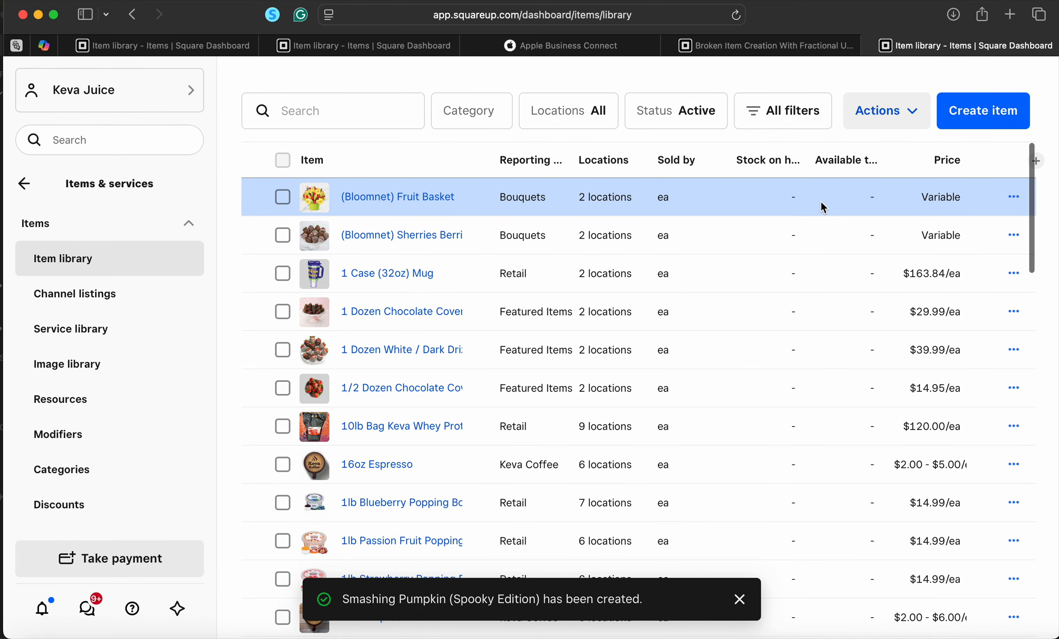
Search the library for 'spooky' and open Smashing Pumpkin (Spooky Edition) for editing
click(388, 118)
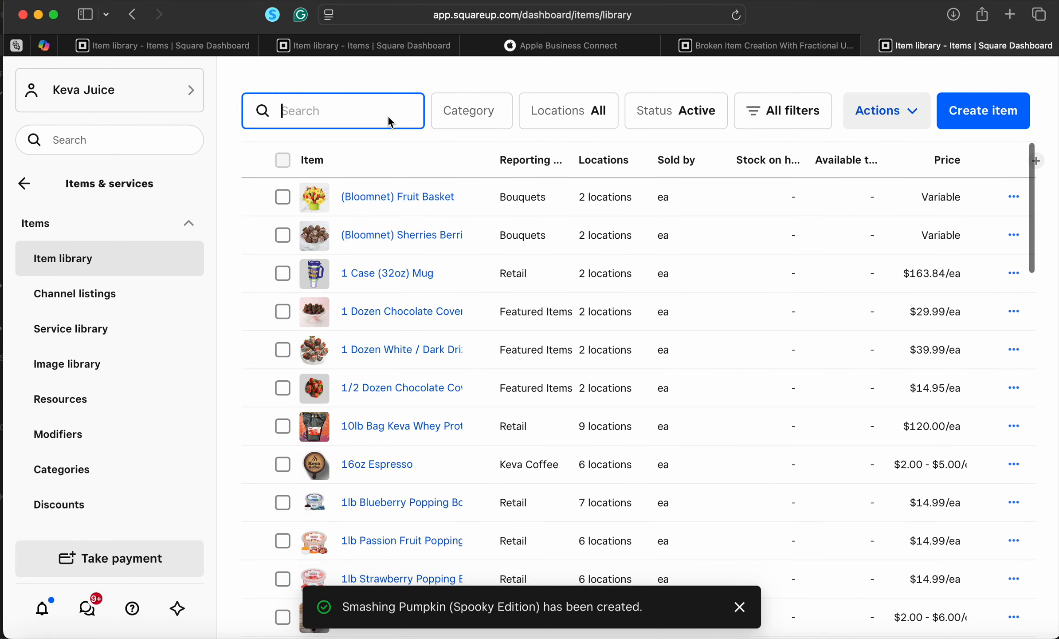
text(spooky)
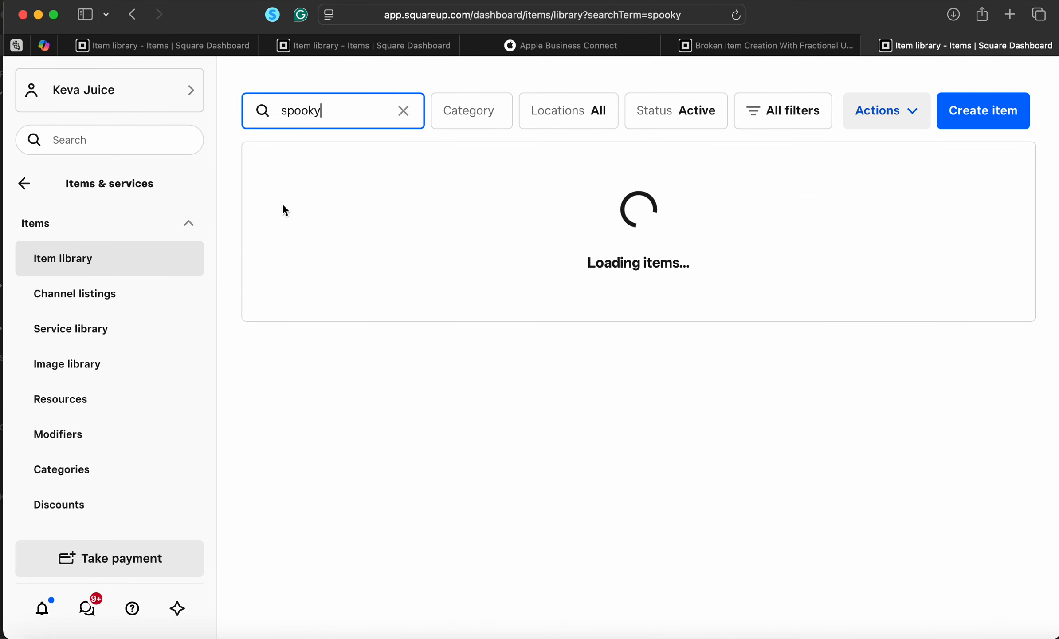
click(391, 199)
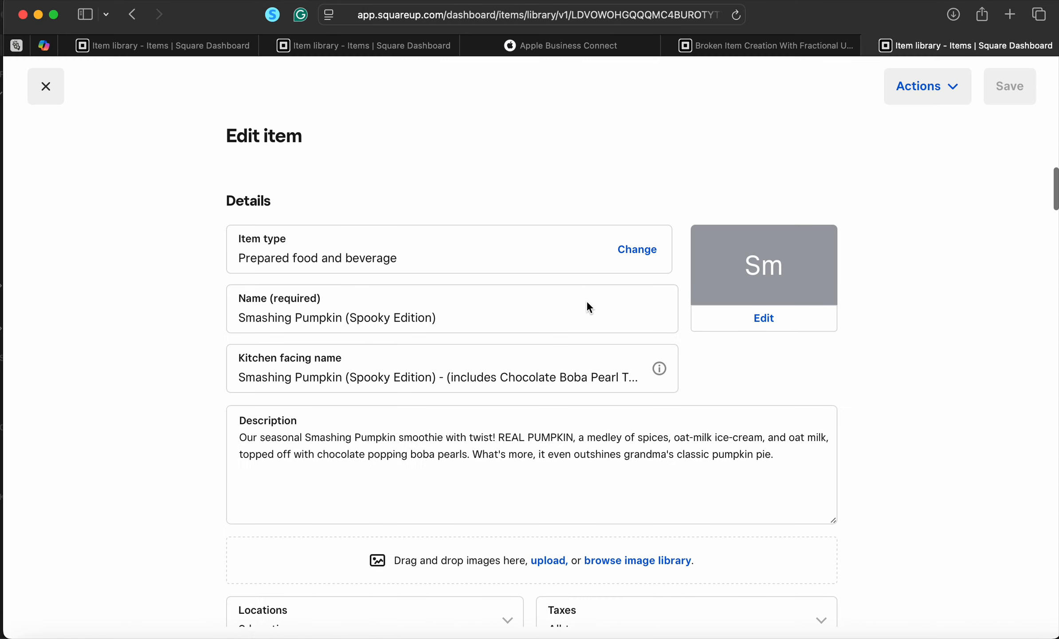
scroll(596, 428, down, 6)
scroll(538, 355, up, 2)
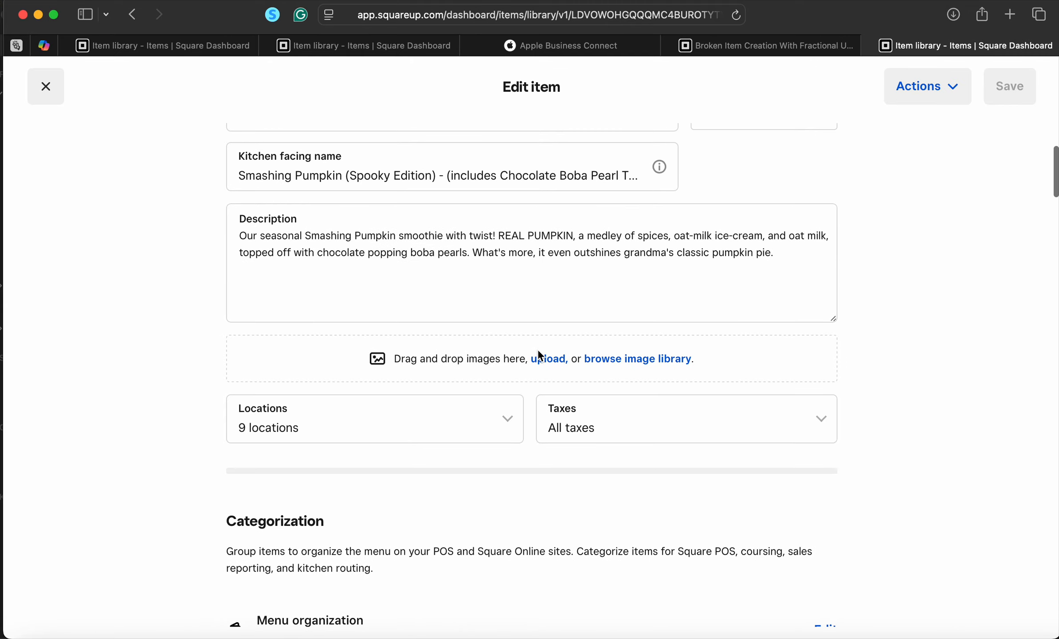
Upload smashing pumpkin 2025 spooky edition 2.png from Smashing Pumpkin > Spooky Edition as the item image
click(552, 358)
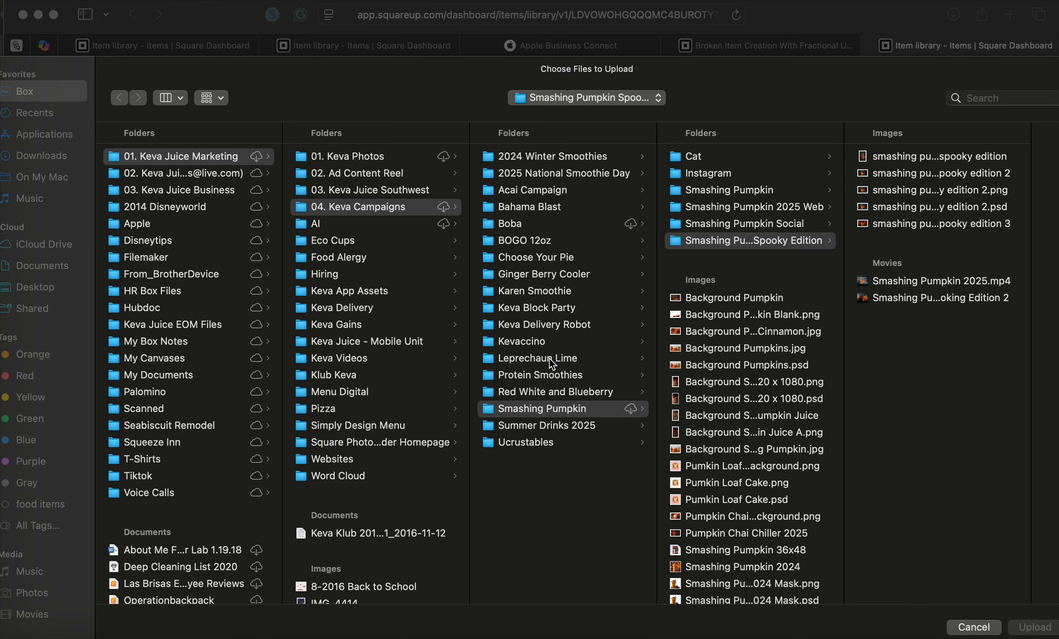
click(550, 358)
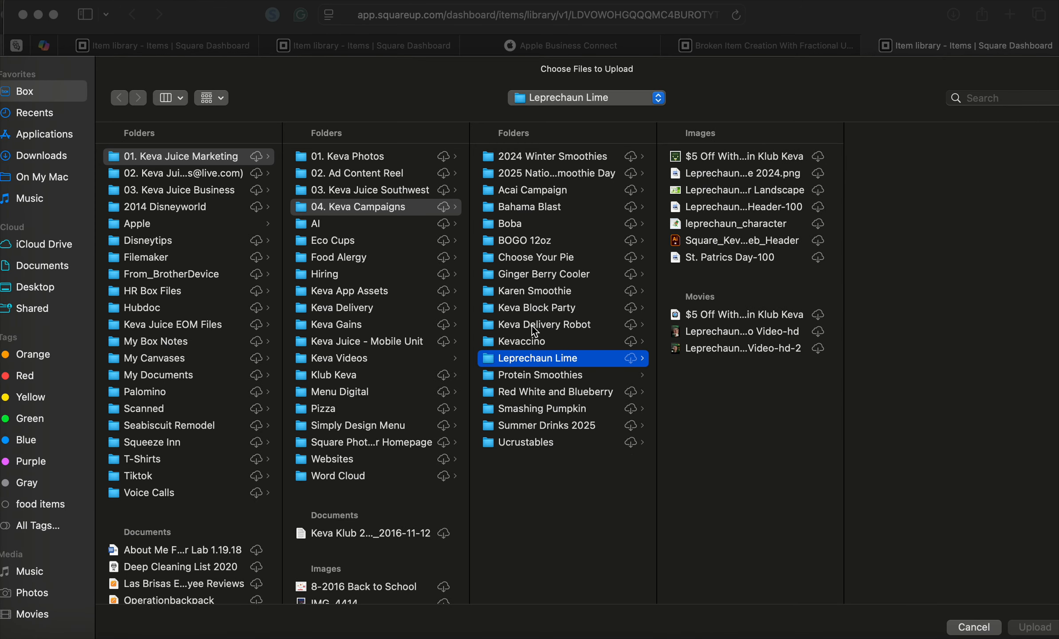
click(544, 408)
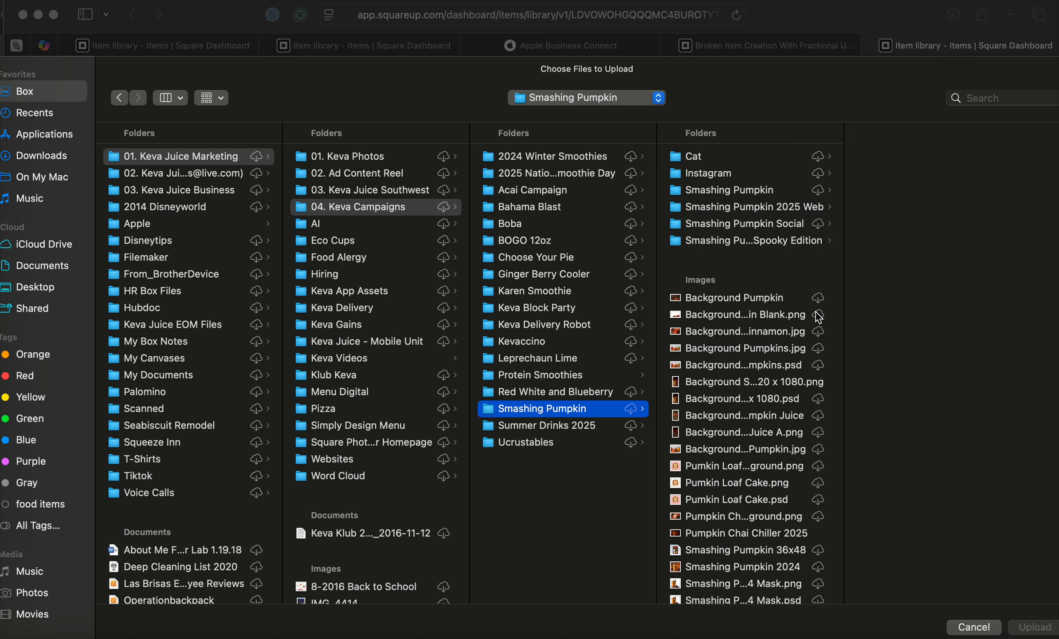
click(783, 243)
click(914, 224)
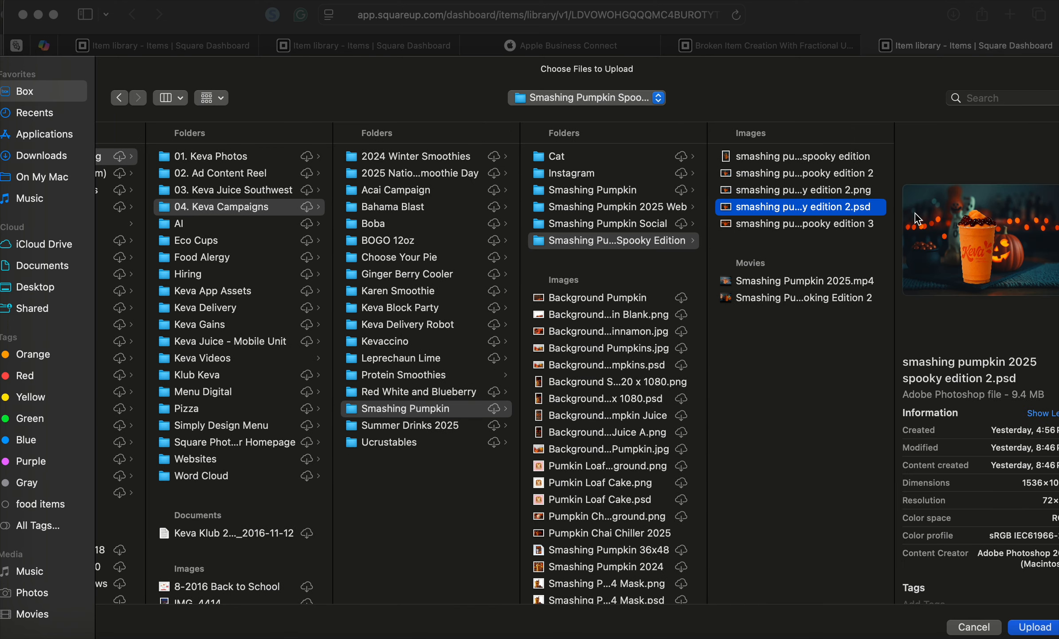
key(Up)
key(Down)
key(Up)
key(Up)
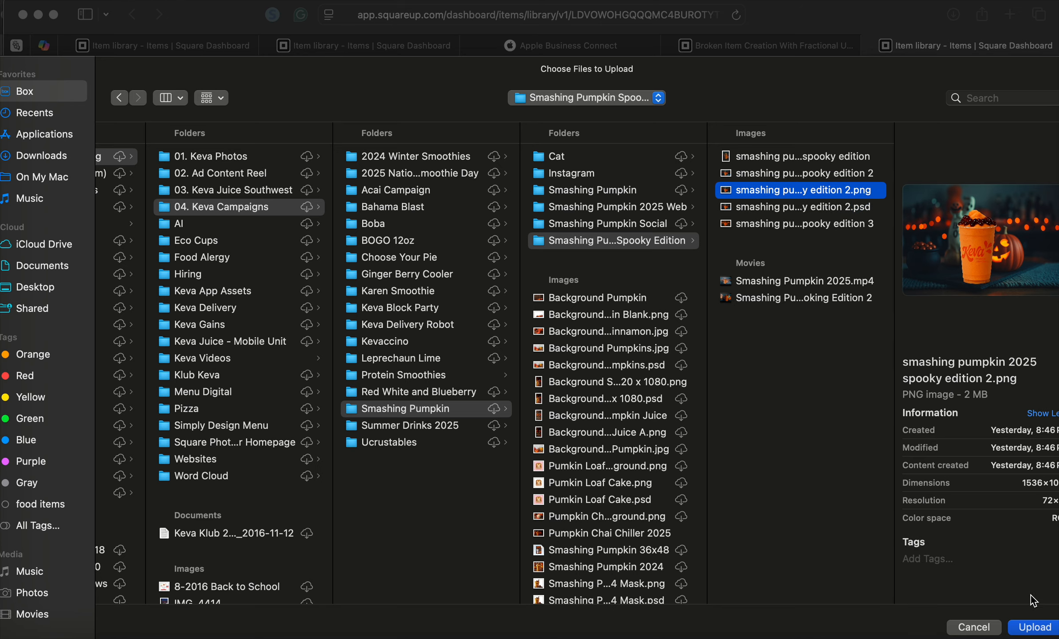
click(1034, 627)
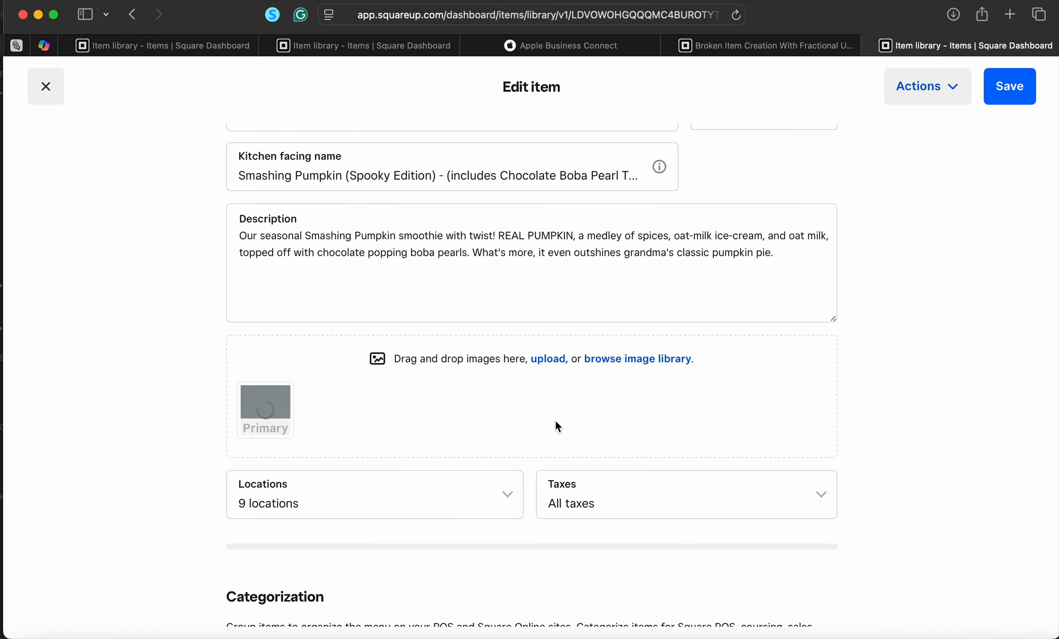
Scroll the item page and start choosing another picture to upload
scroll(542, 440, down, 2)
scroll(541, 440, up, 10)
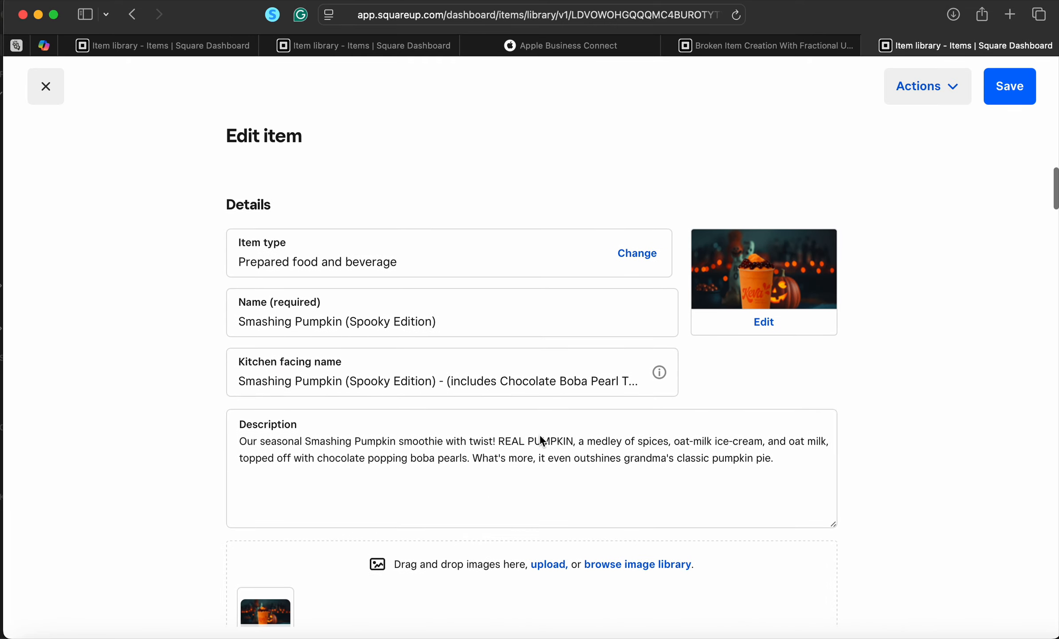
scroll(540, 433, down, 3)
scroll(539, 435, up, 2)
scroll(311, 554, down, 6)
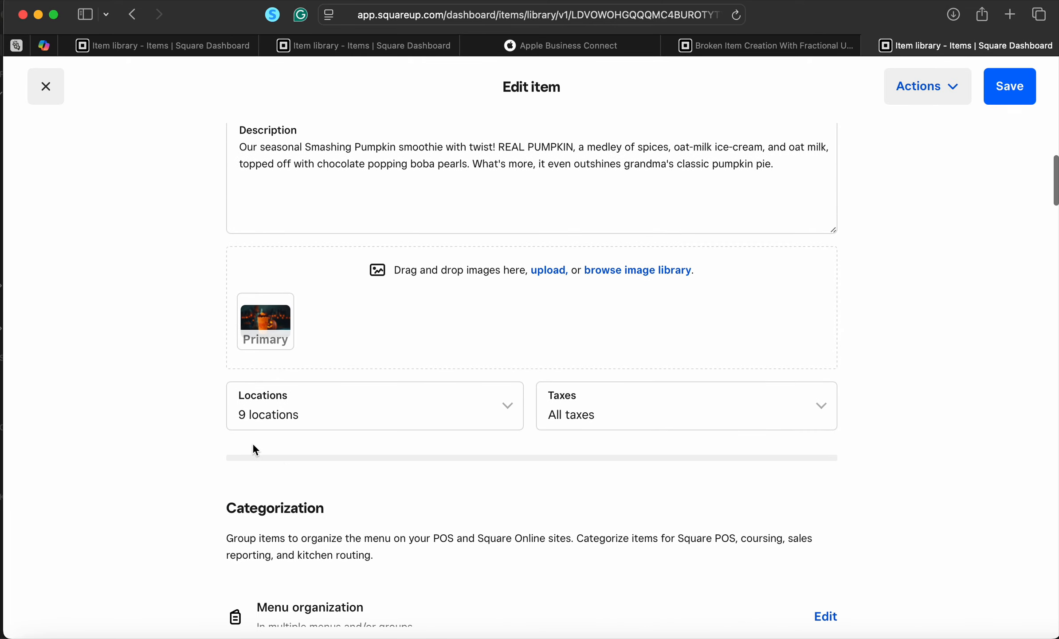
click(552, 266)
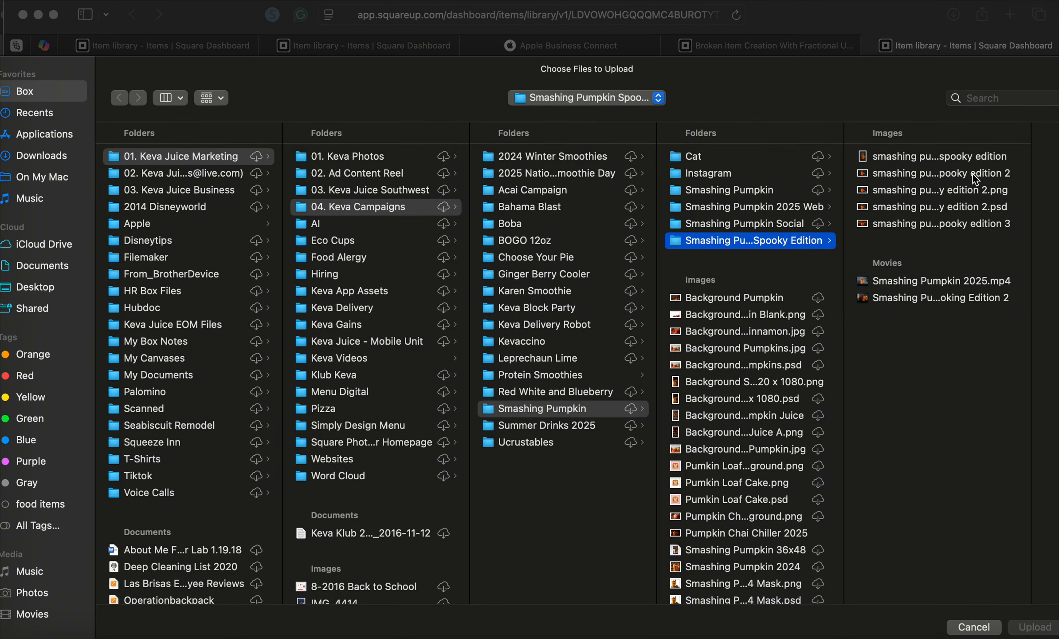
Compare the Spooky Edition image files, then dismiss the file chooser without adding another picture
click(933, 190)
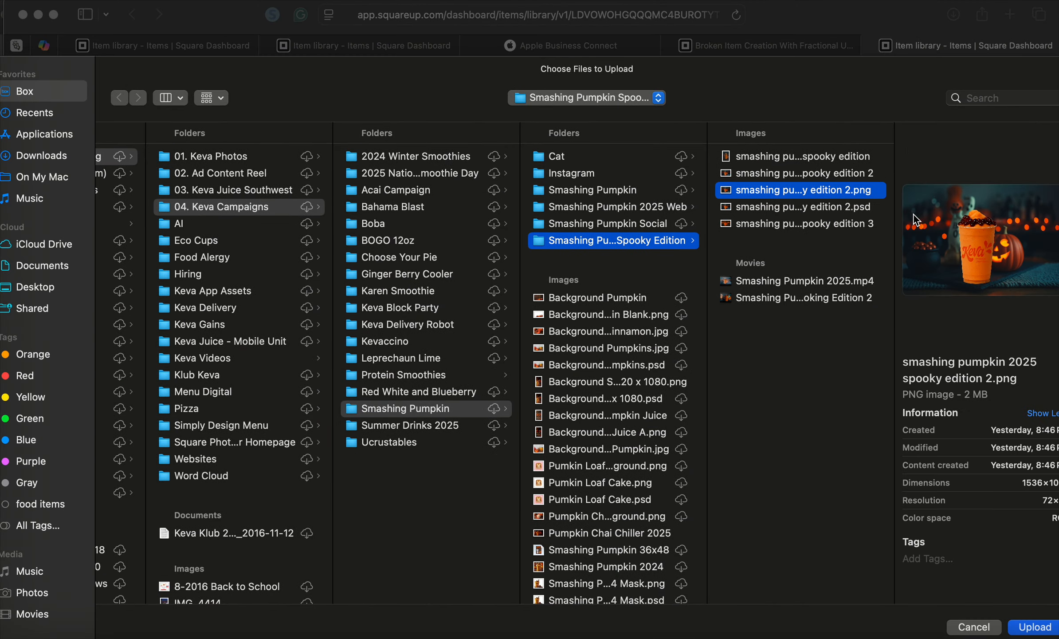
click(830, 176)
click(821, 205)
key(Up)
key(Up)
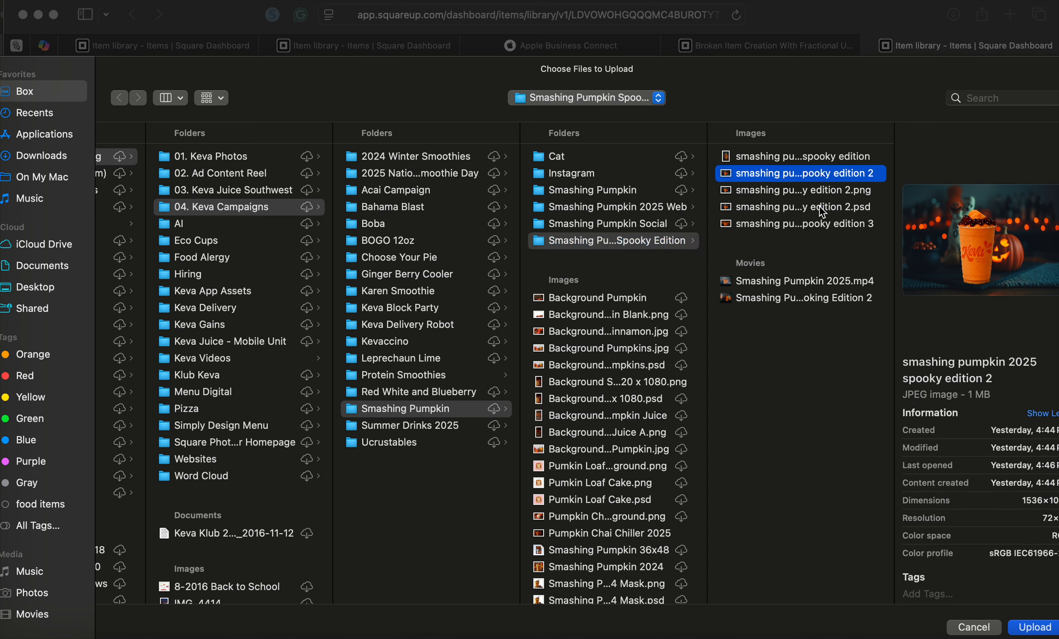
key(Up)
key(Down)
key(Down)
key(Down)
key(Down)
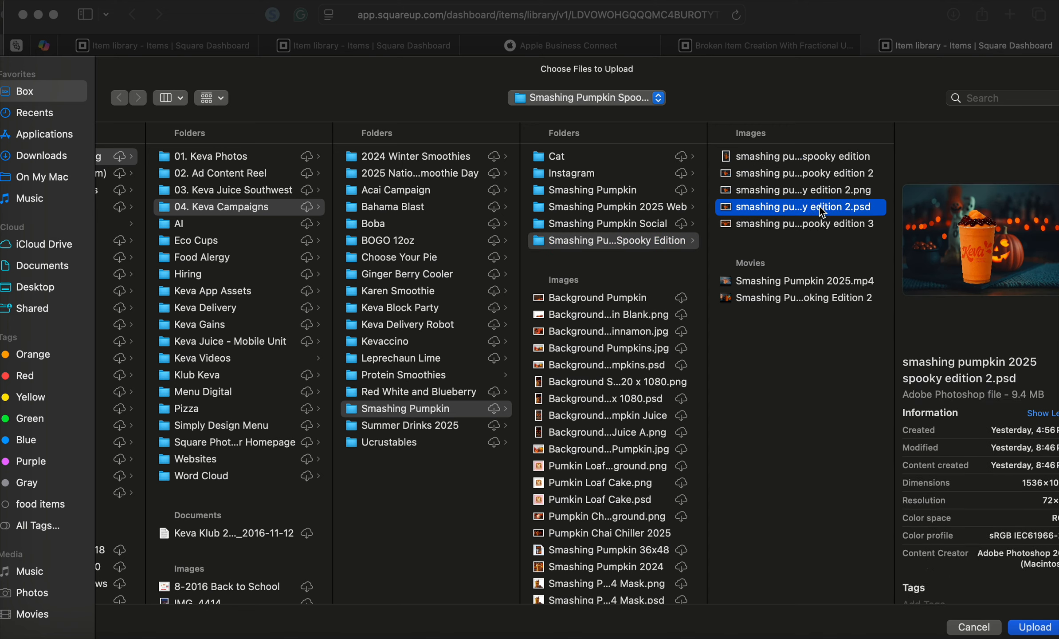
key(Up)
key(Up)
key(Down)
key(Down)
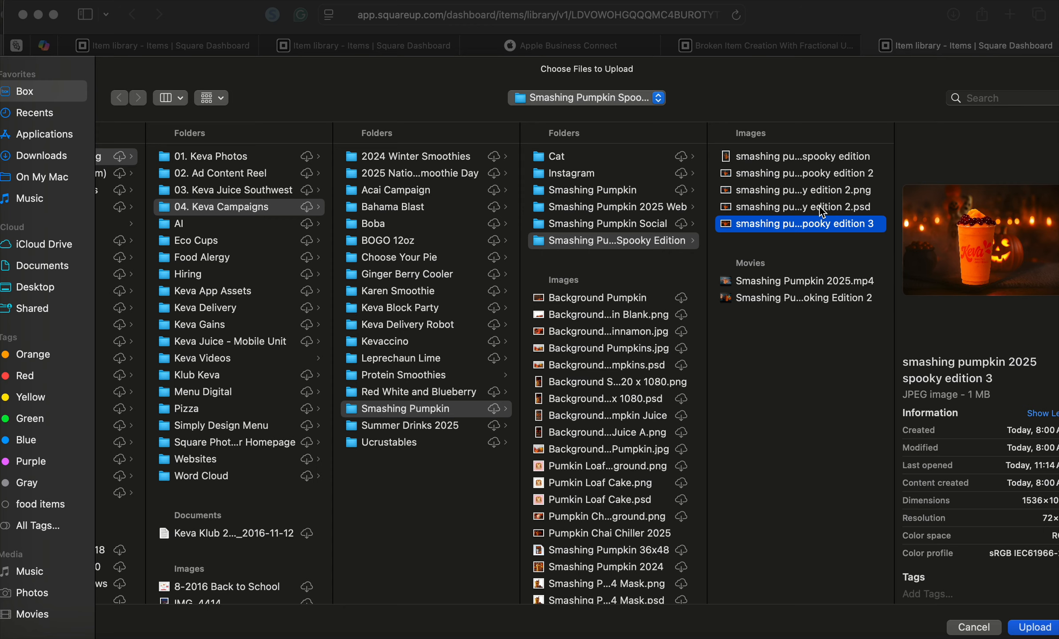
key(Up)
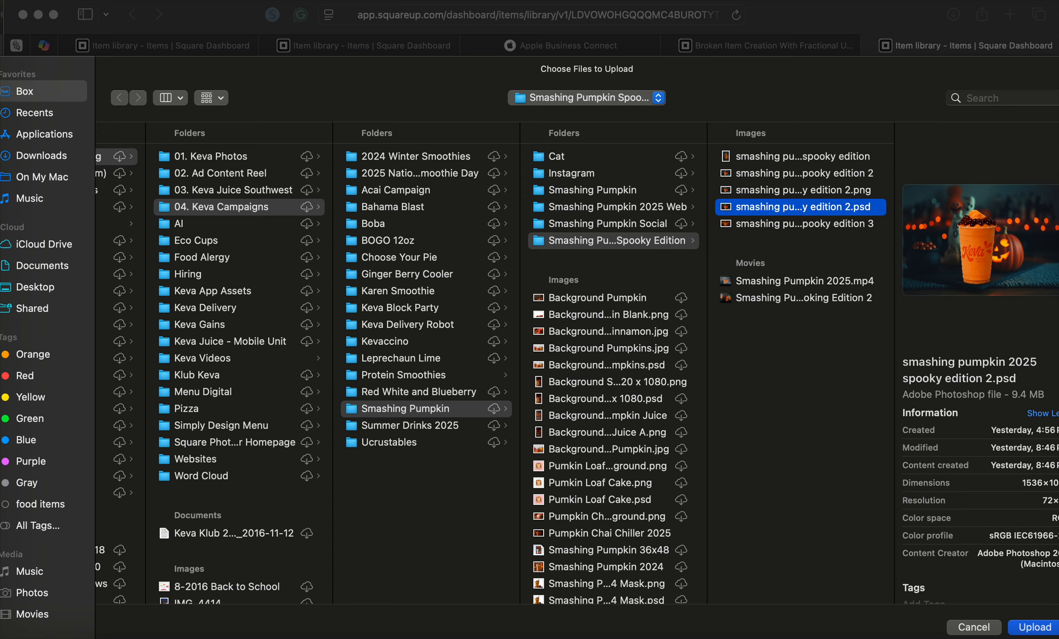
click(1015, 626)
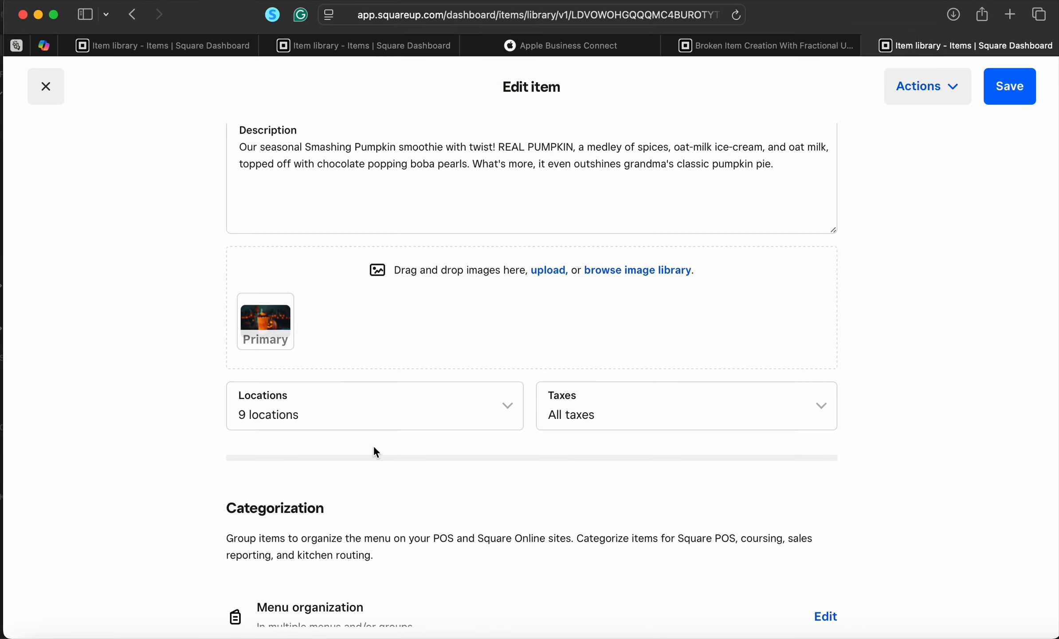
Scroll the item page to the Options section showing Choose Size (M, L, S, Kids)
scroll(374, 448, down, 5)
scroll(374, 448, up, 4)
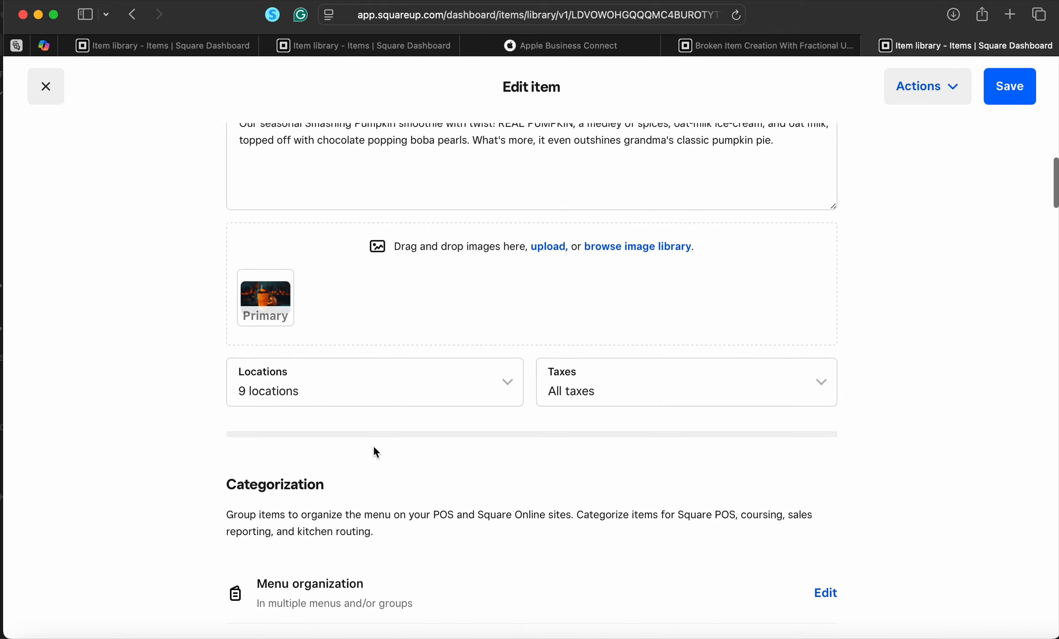
scroll(374, 448, up, 6)
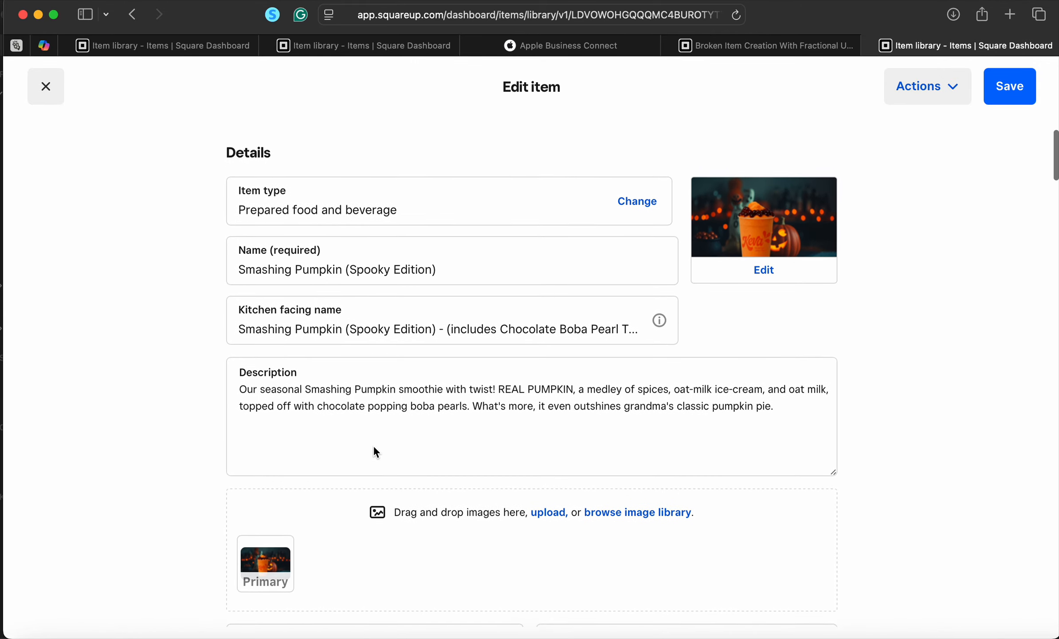
scroll(374, 449, down, 20)
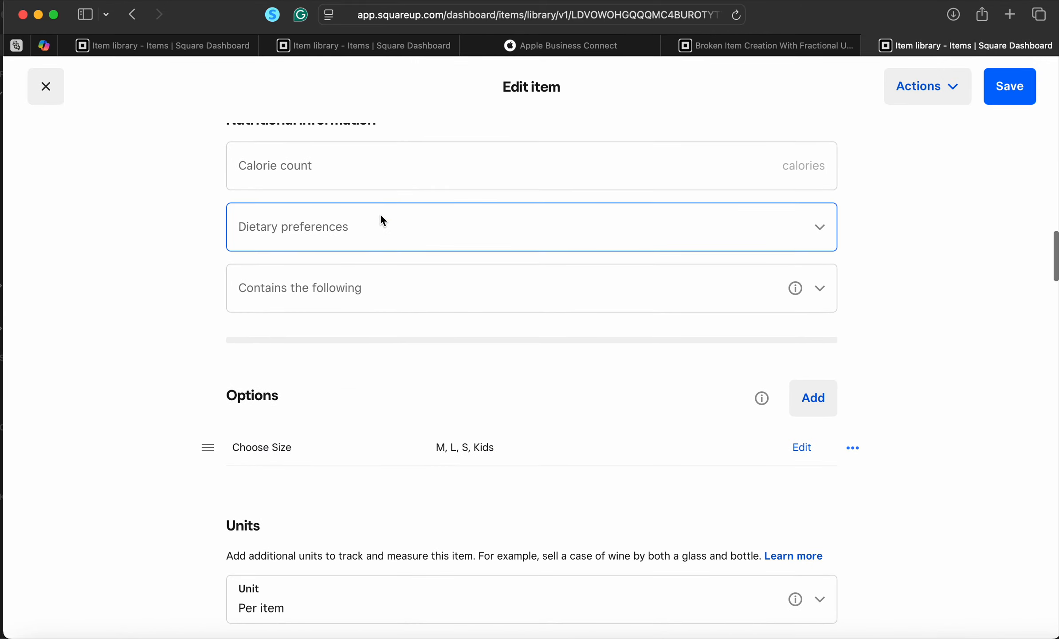
scroll(439, 278, up, 3)
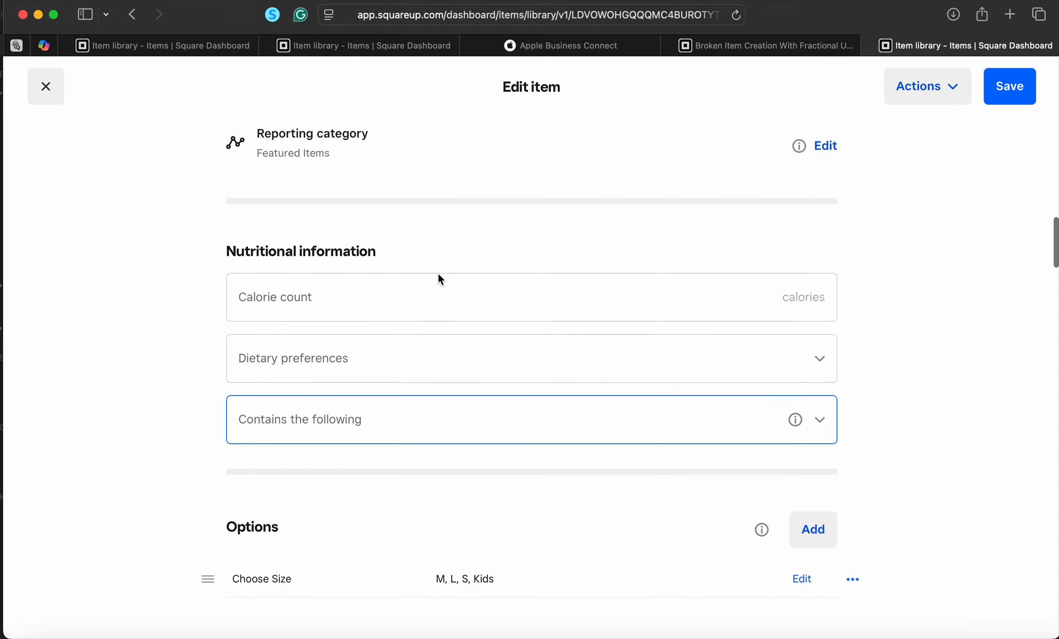
scroll(439, 278, down, 6)
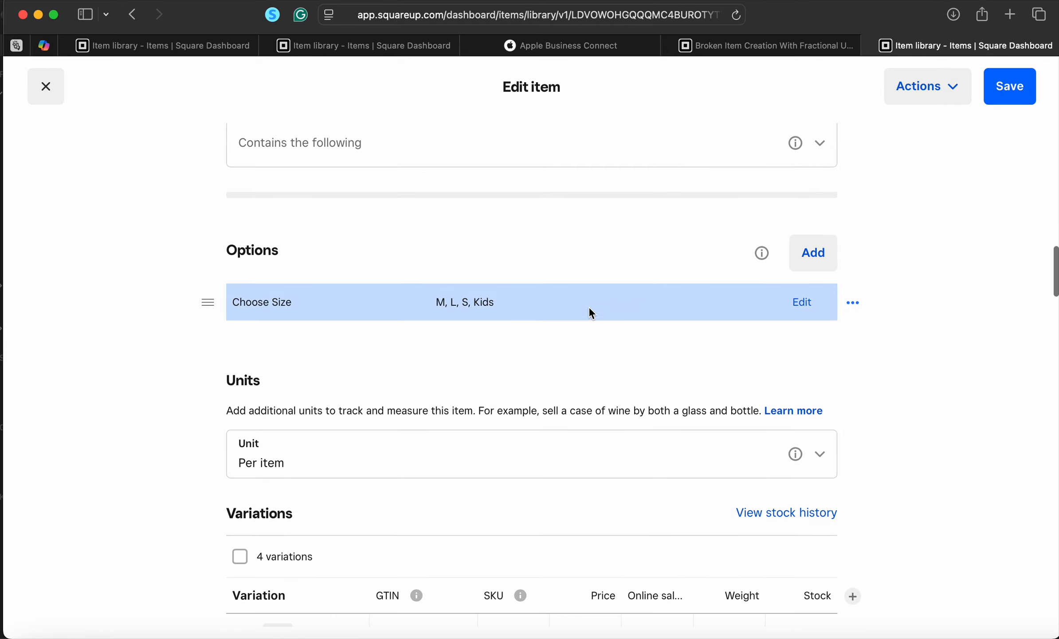
scroll(678, 362, down, 1)
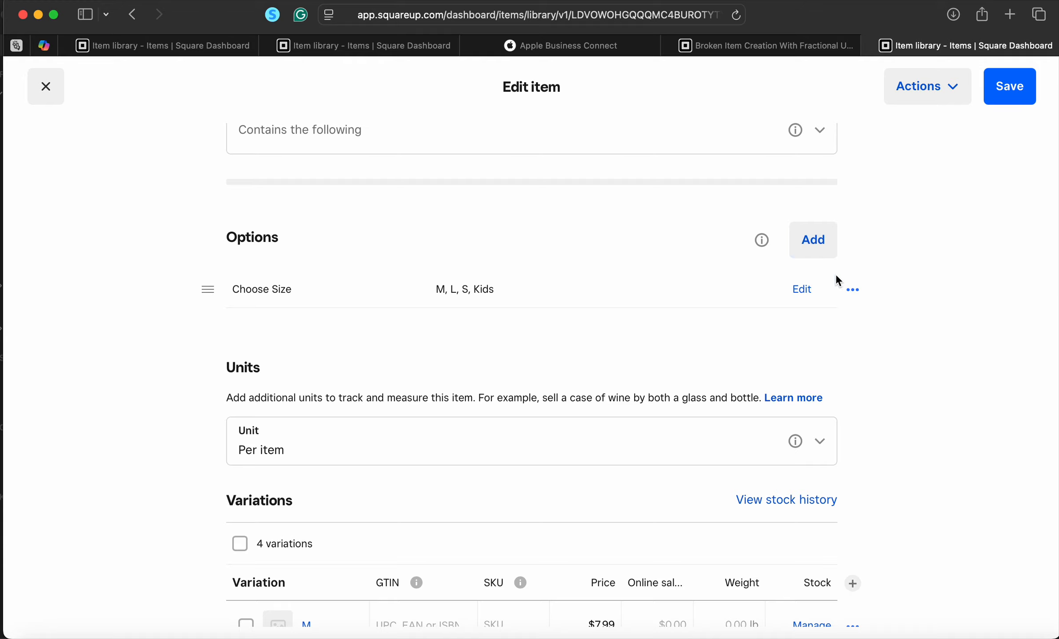
click(853, 289)
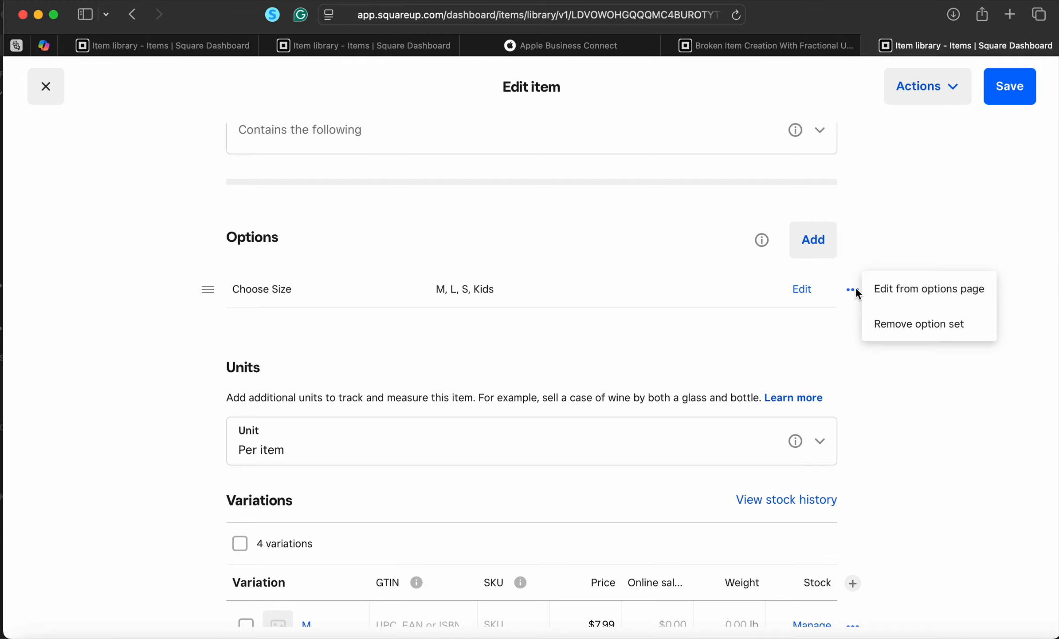
click(802, 291)
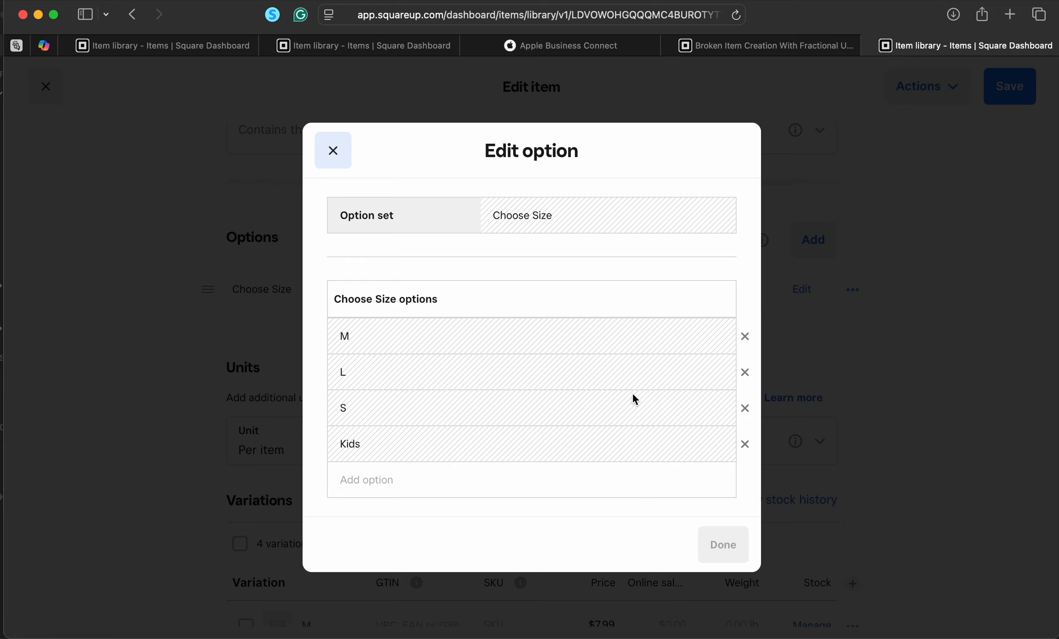
click(333, 150)
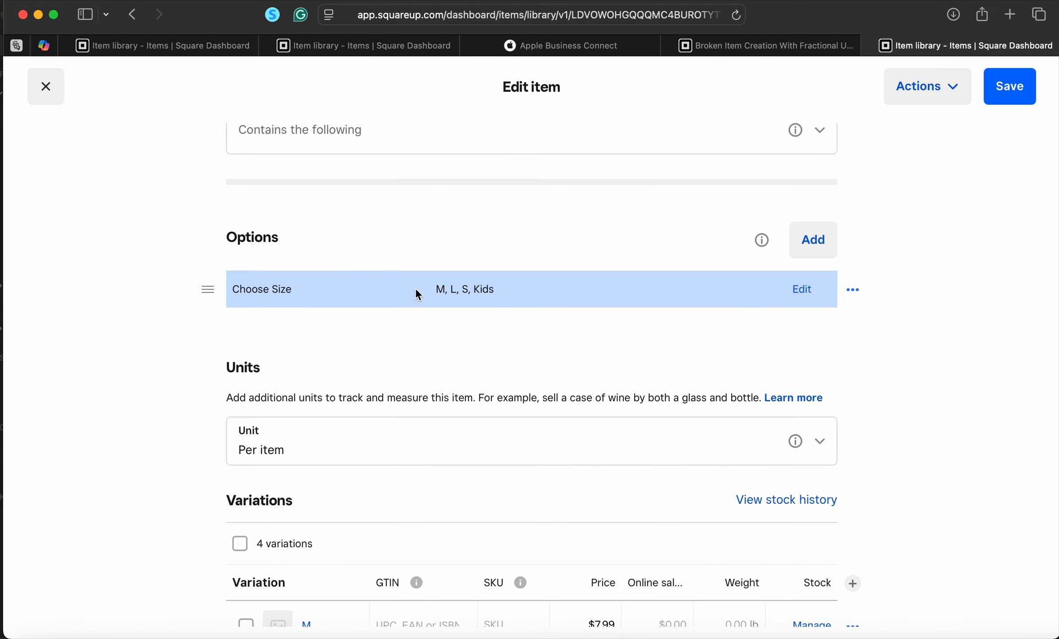
click(279, 286)
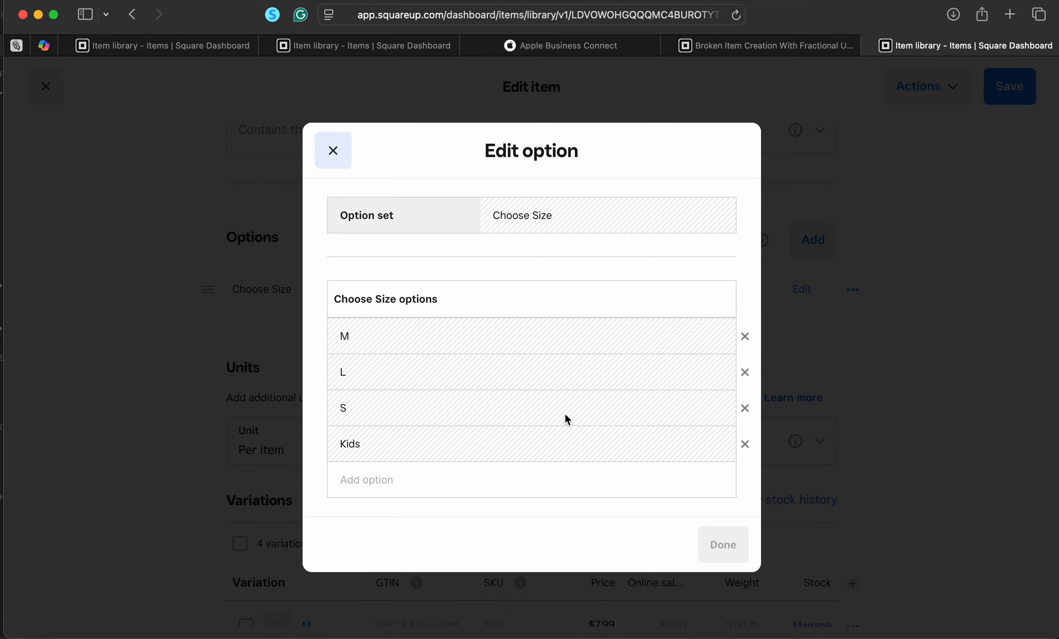
click(342, 153)
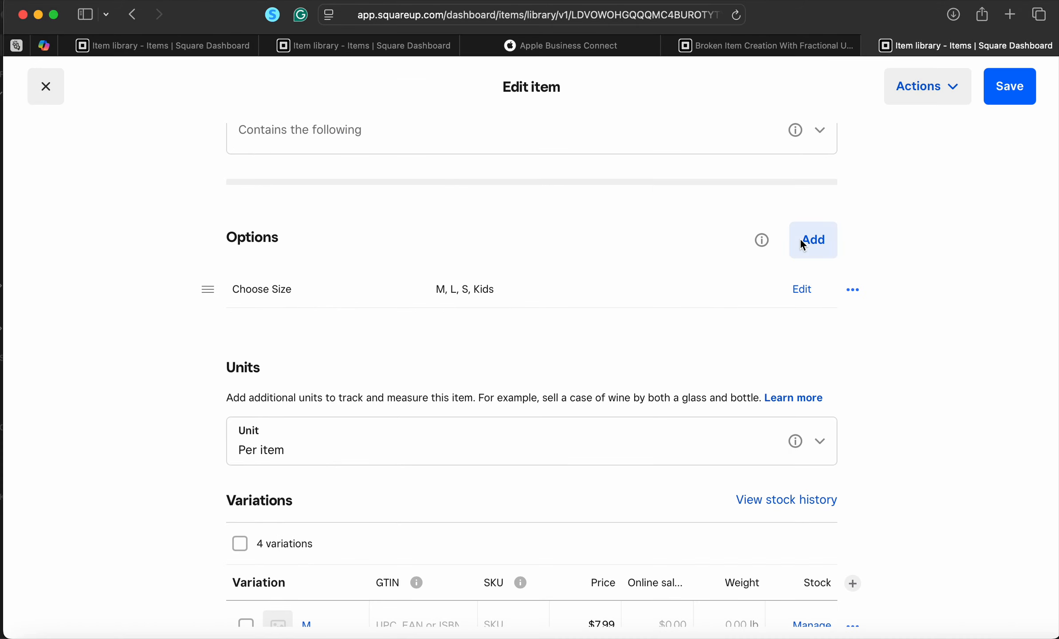
click(804, 288)
click(333, 150)
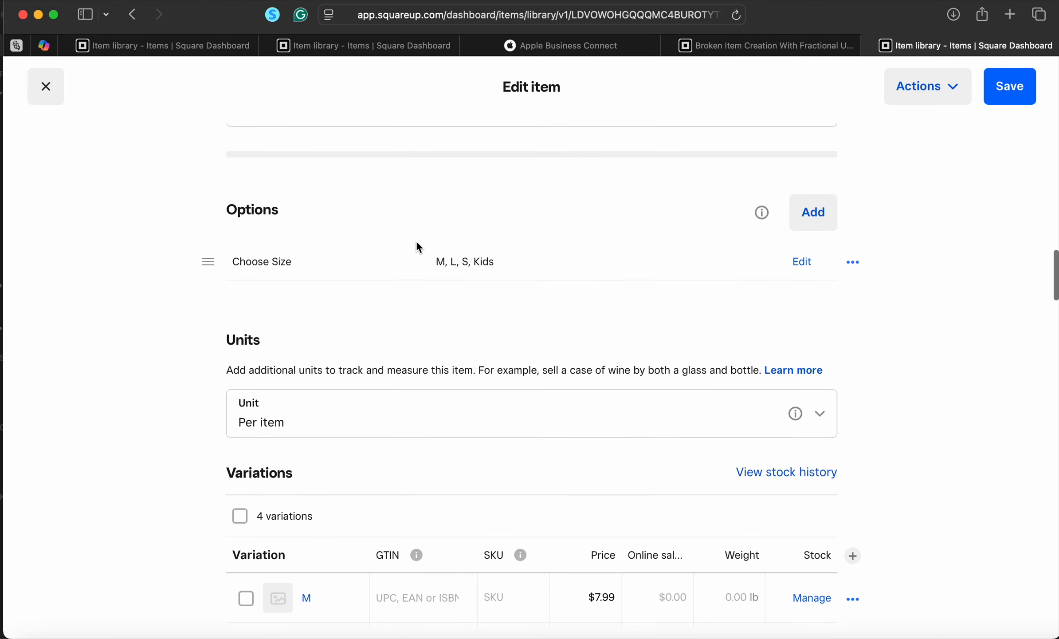
scroll(416, 240, down, 5)
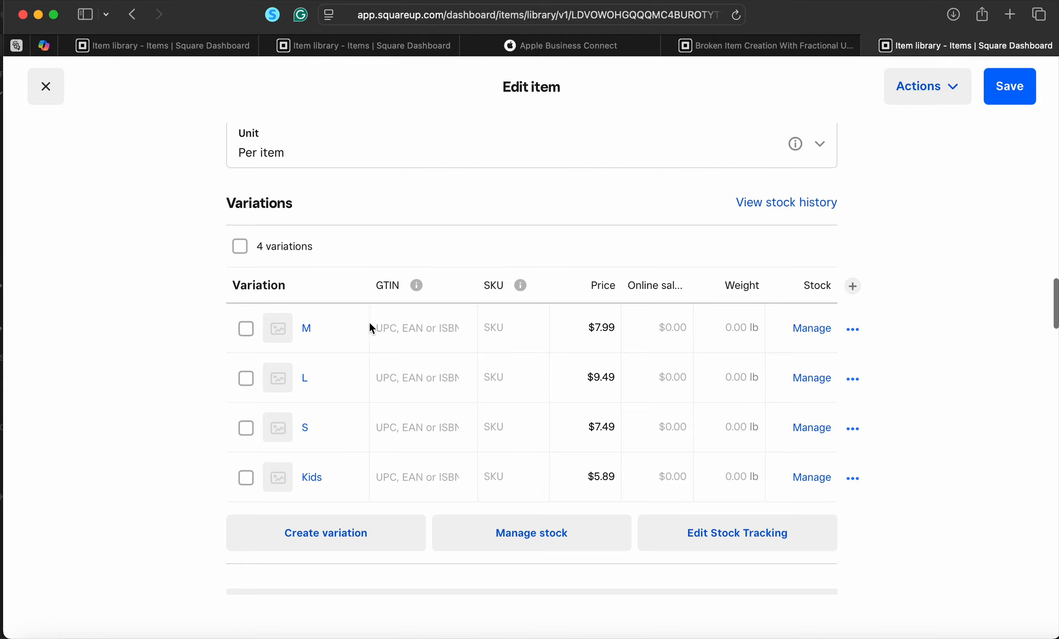
Open the M variation and add an $8.49 location price override for Meadowood Mall
click(308, 329)
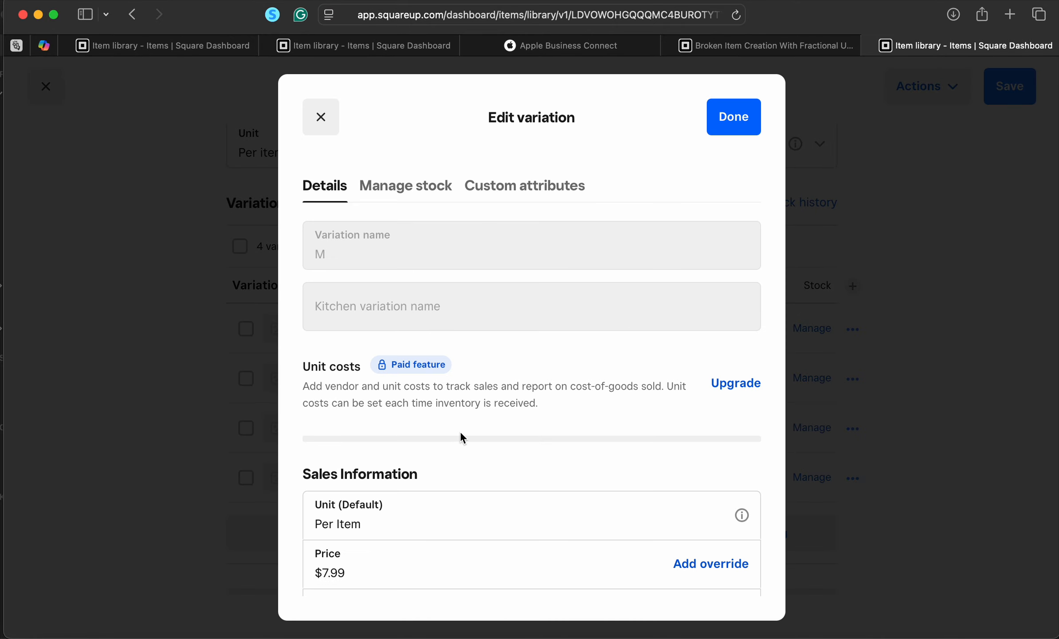
scroll(460, 430, down, 4)
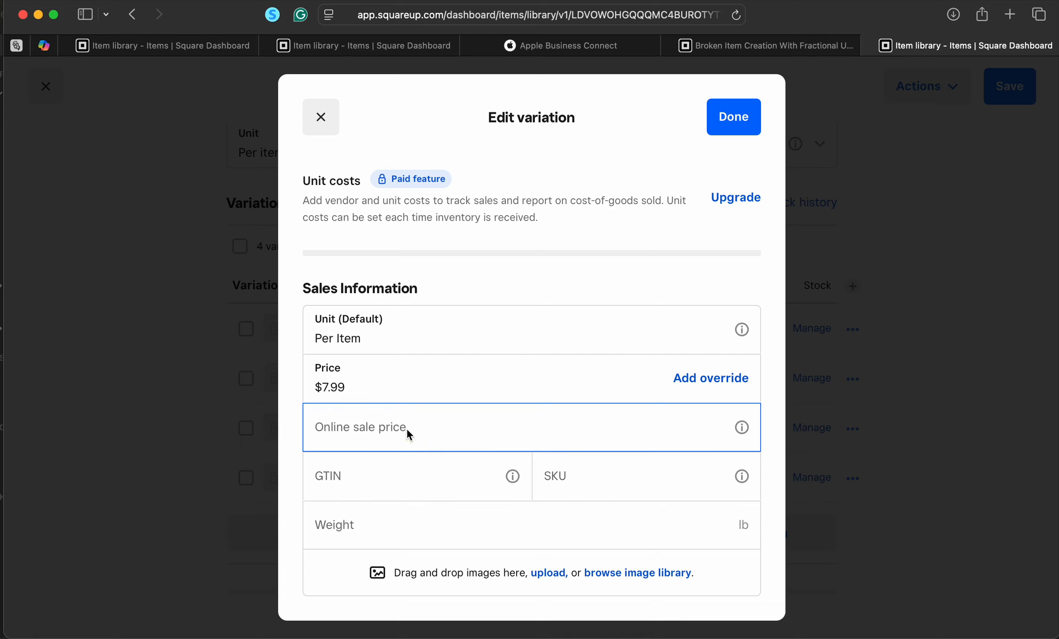
click(731, 382)
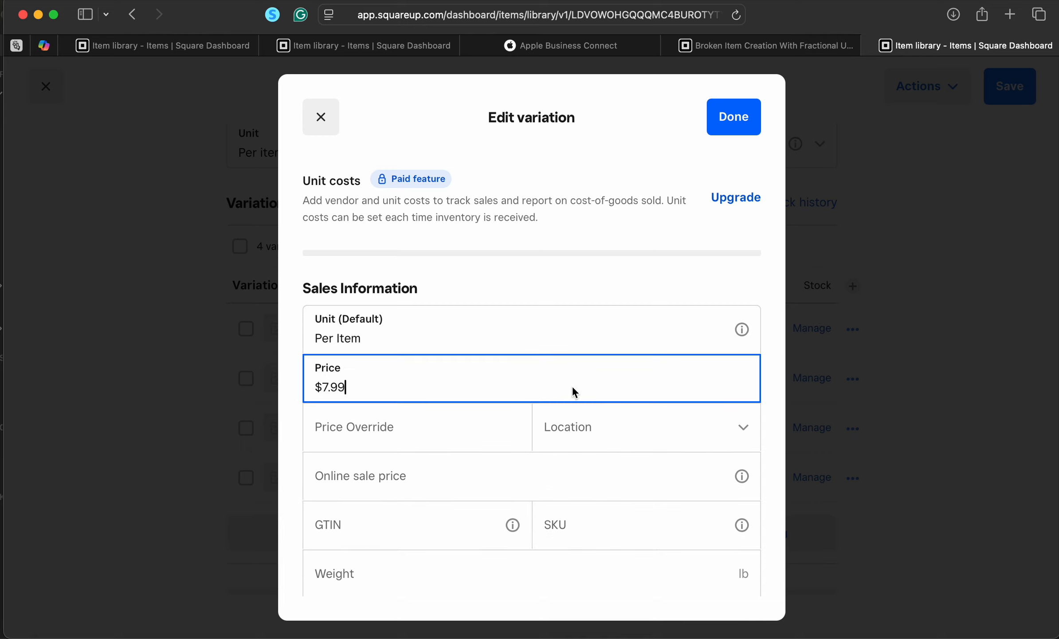
click(376, 433)
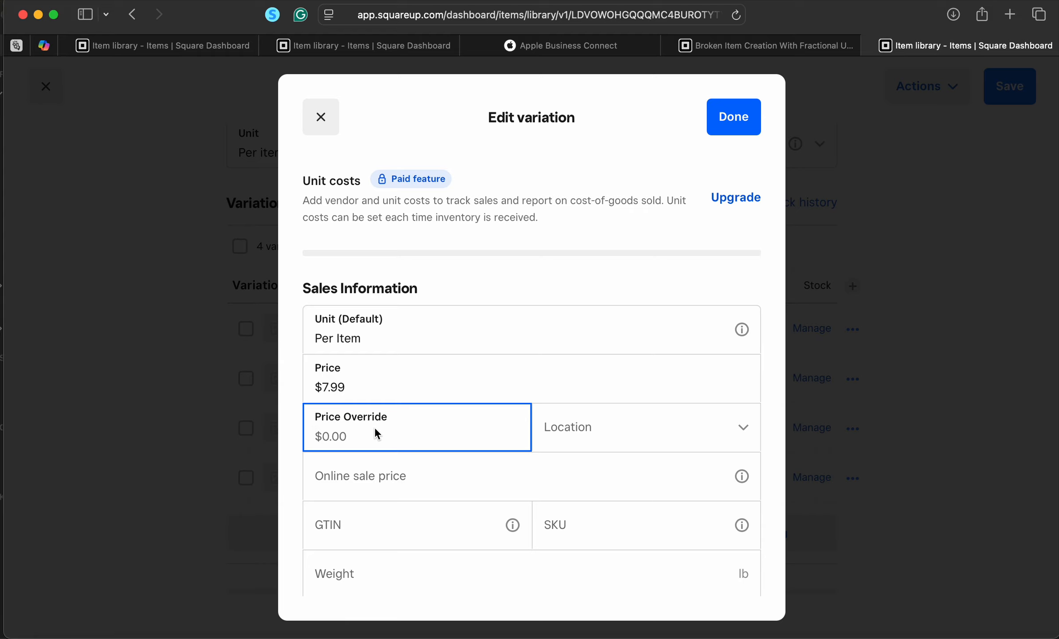
text(8.49)
click(680, 428)
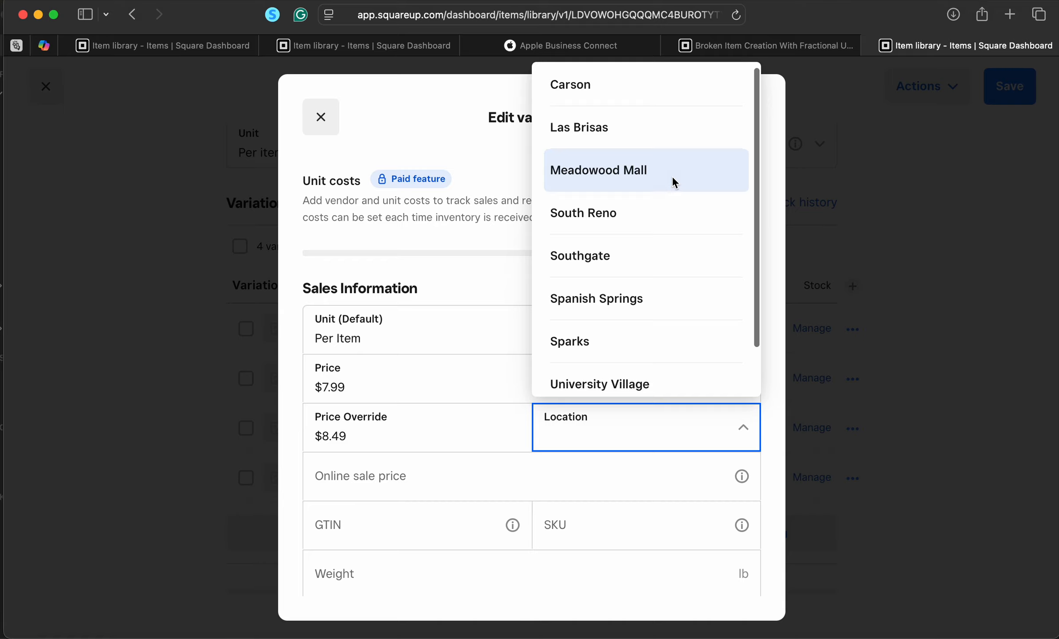
click(672, 176)
Add a second $8.49 override by copying the price, and assign it to UNR
click(420, 455)
click(367, 432)
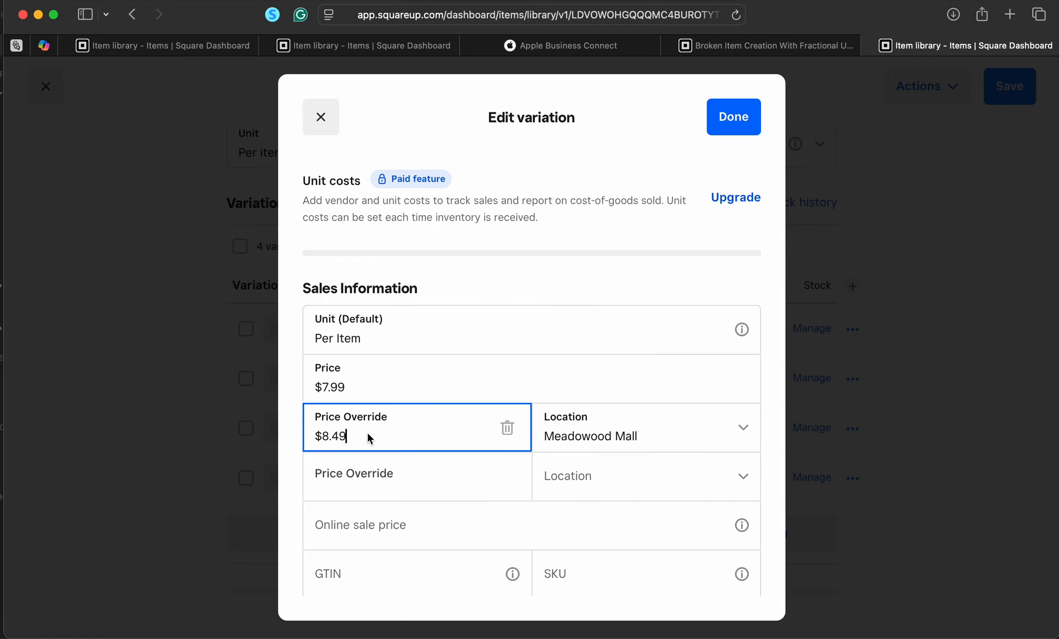
key(super+a)
key(super+c)
click(378, 478)
key(super+v)
click(634, 464)
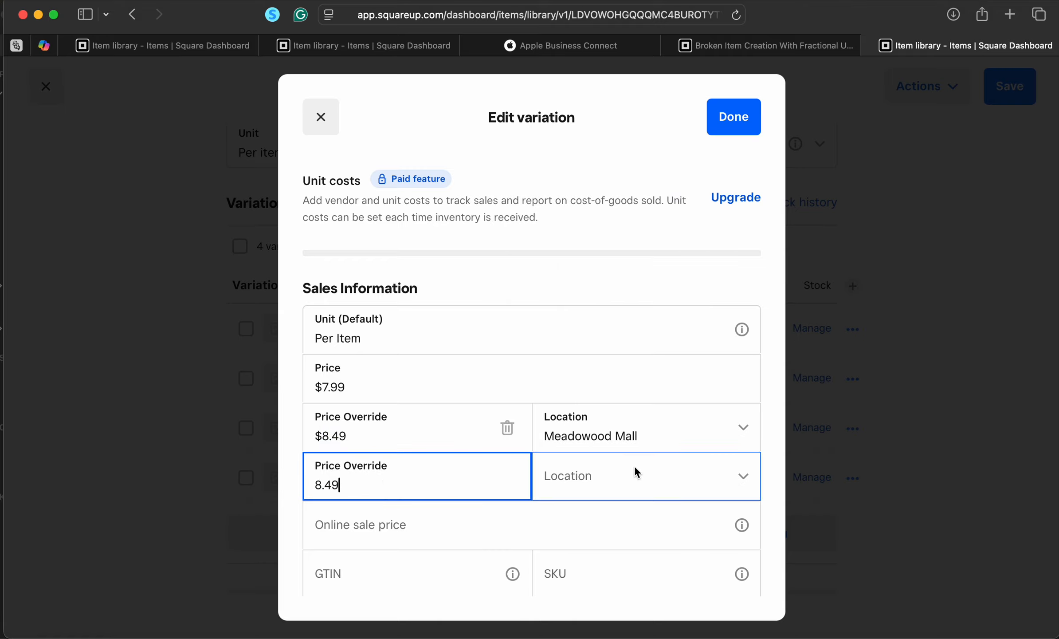
click(637, 414)
click(417, 523)
Paste $8.49 into a third override and switch its location among Spanish Springs and Southgate
key(super+v)
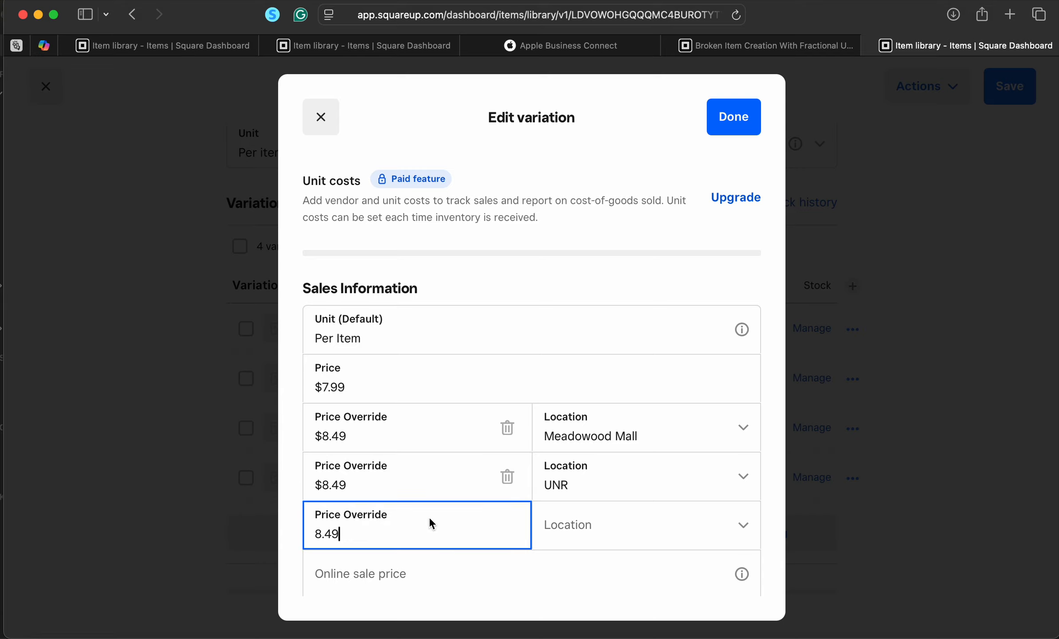
click(622, 517)
click(634, 384)
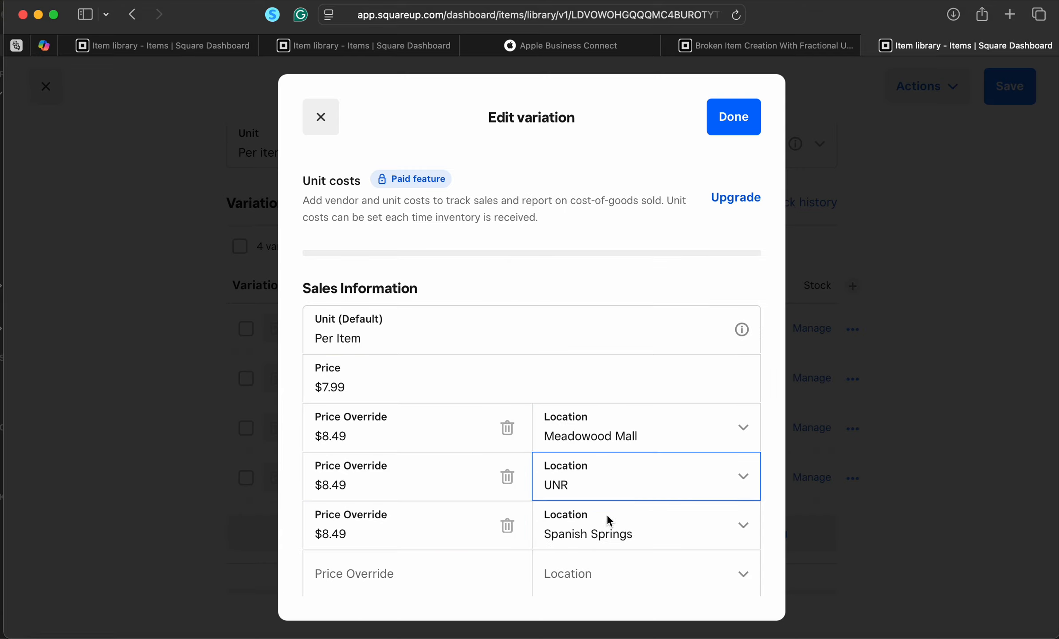
click(607, 532)
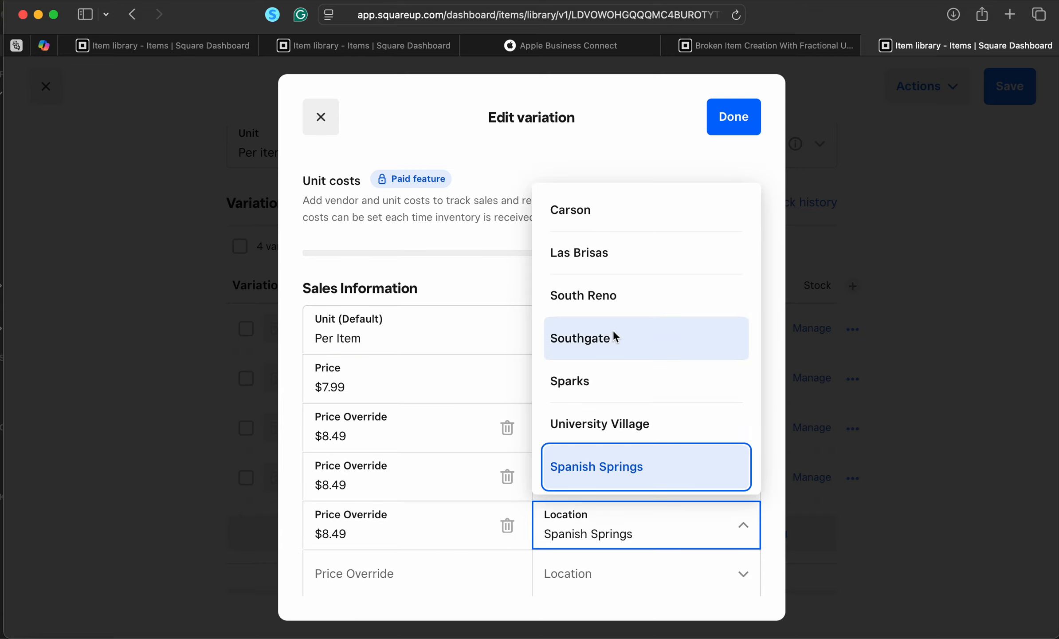
click(613, 330)
click(590, 525)
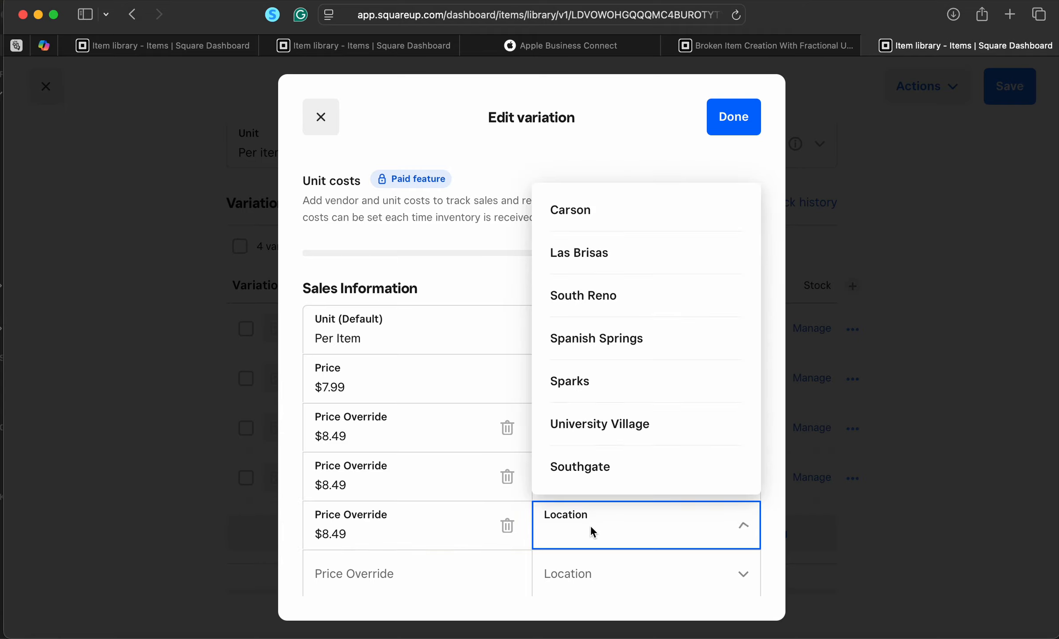
click(618, 461)
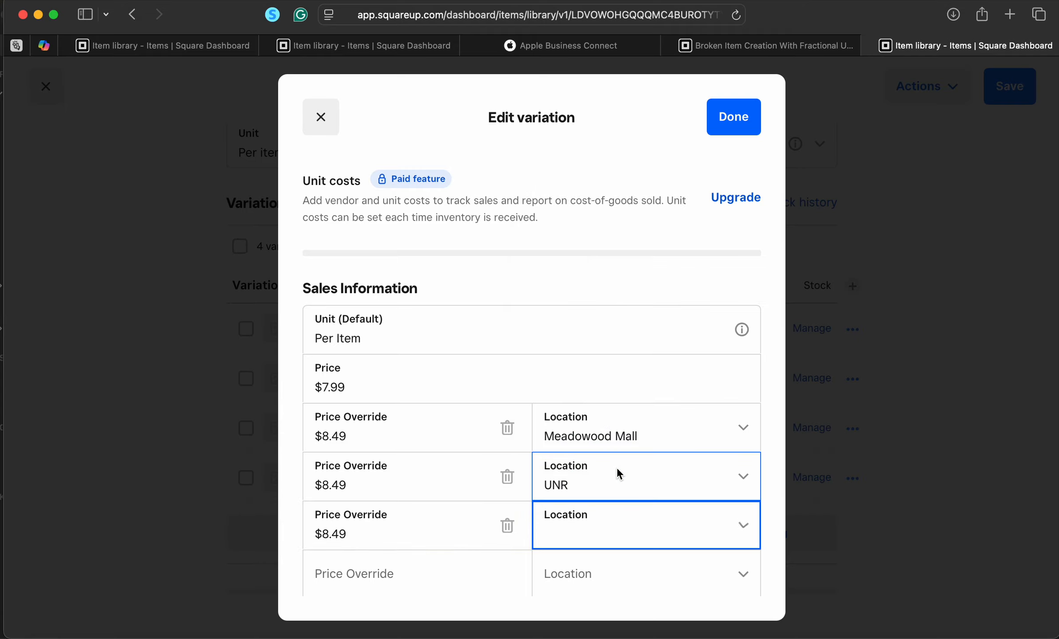
click(598, 529)
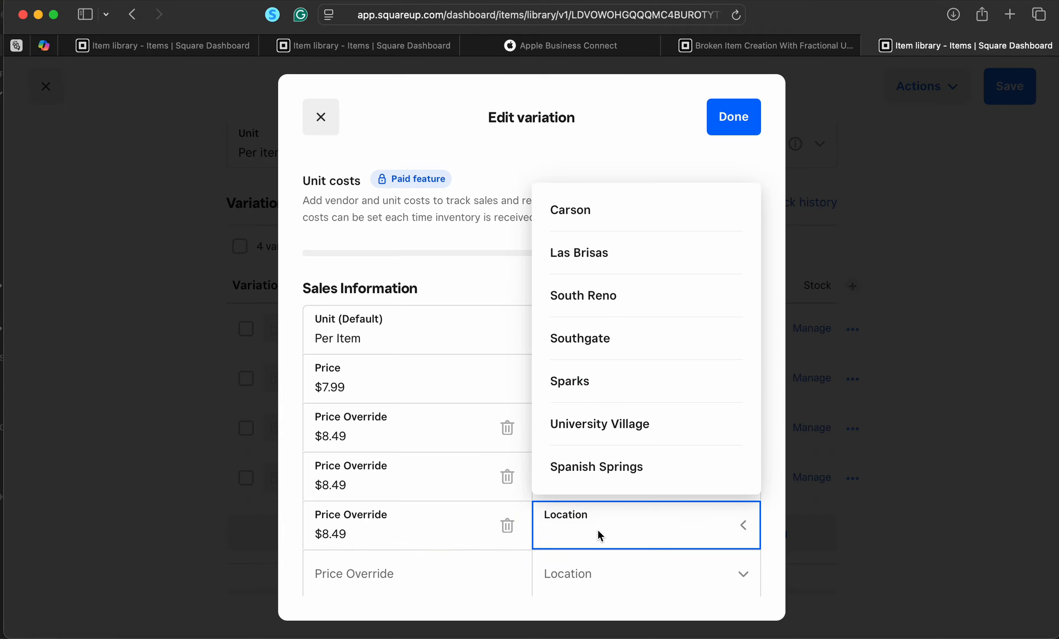
click(708, 477)
scroll(710, 470, down, 4)
click(715, 337)
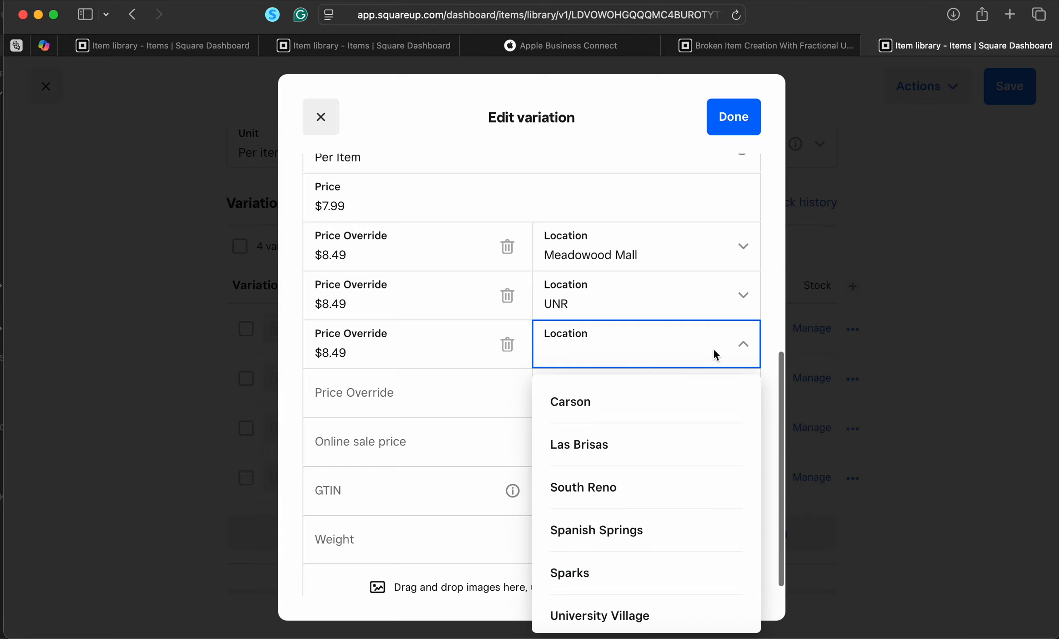
click(713, 348)
click(713, 348)
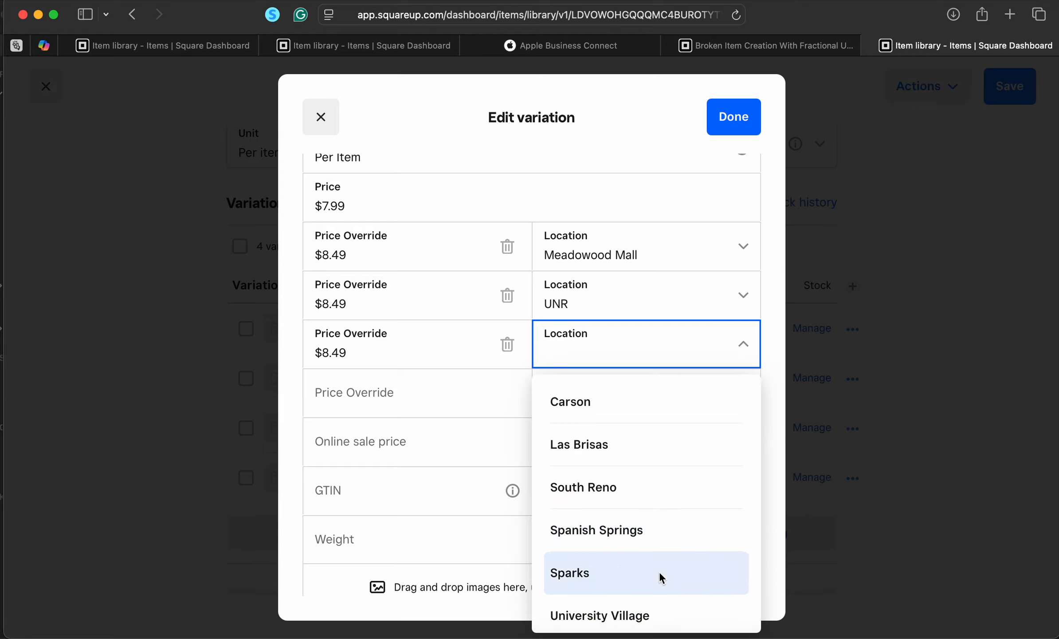
scroll(659, 571, down, 1)
click(650, 600)
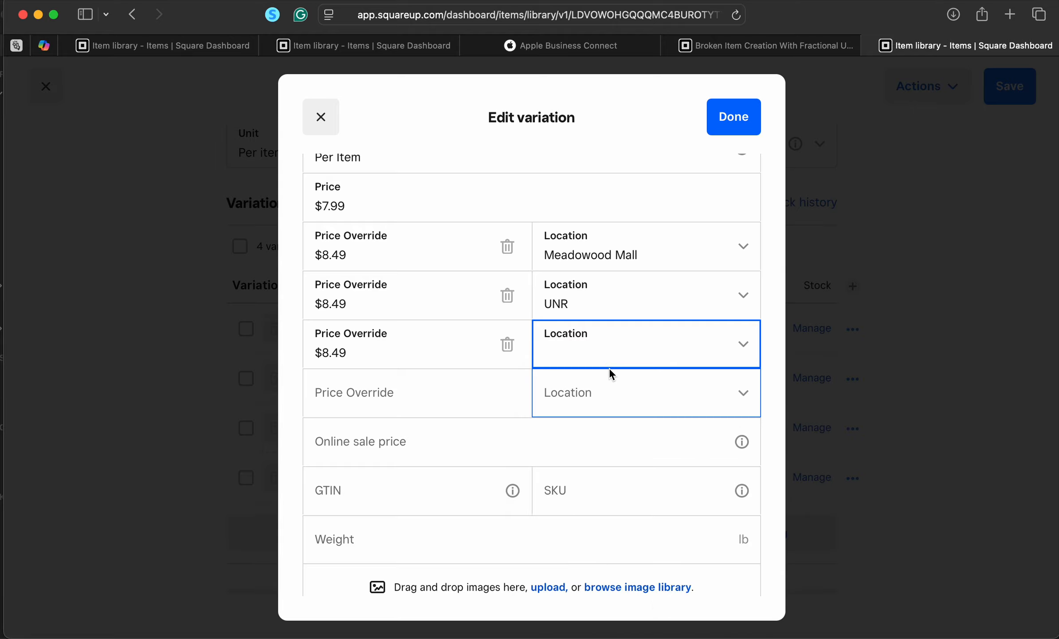
click(619, 343)
Assign University Village to the empty override row, settle the third on Southgate, and close the editor
click(430, 395)
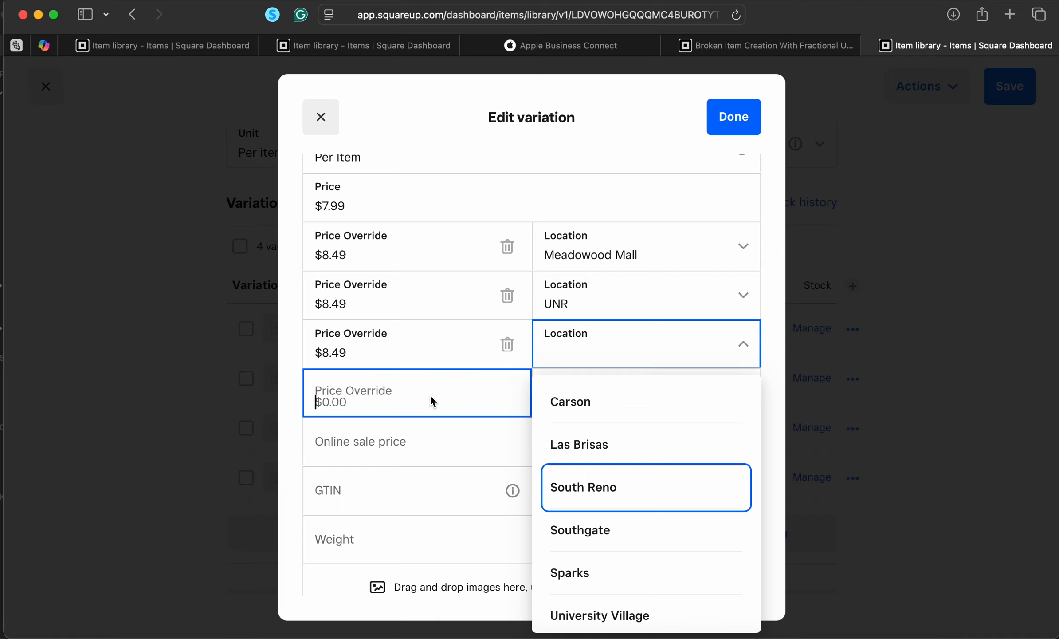
click(648, 392)
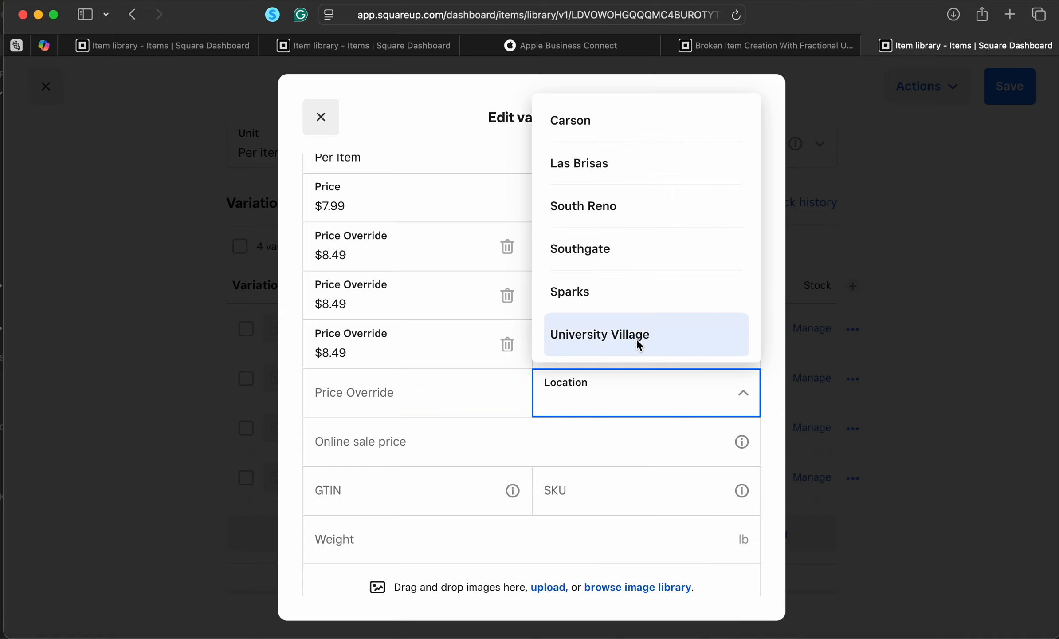
click(638, 339)
click(629, 384)
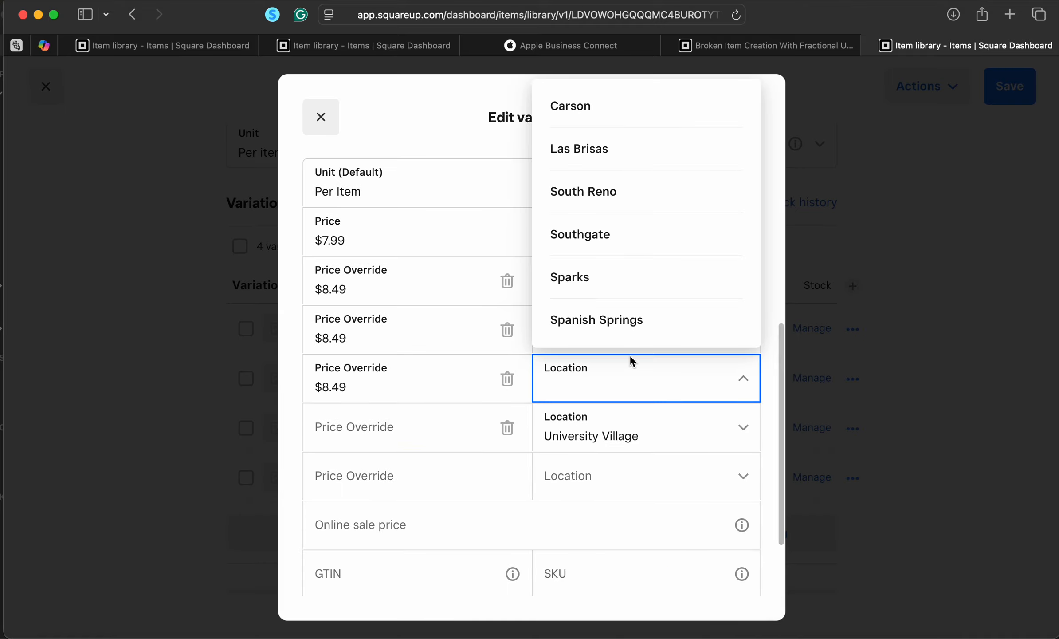
click(635, 280)
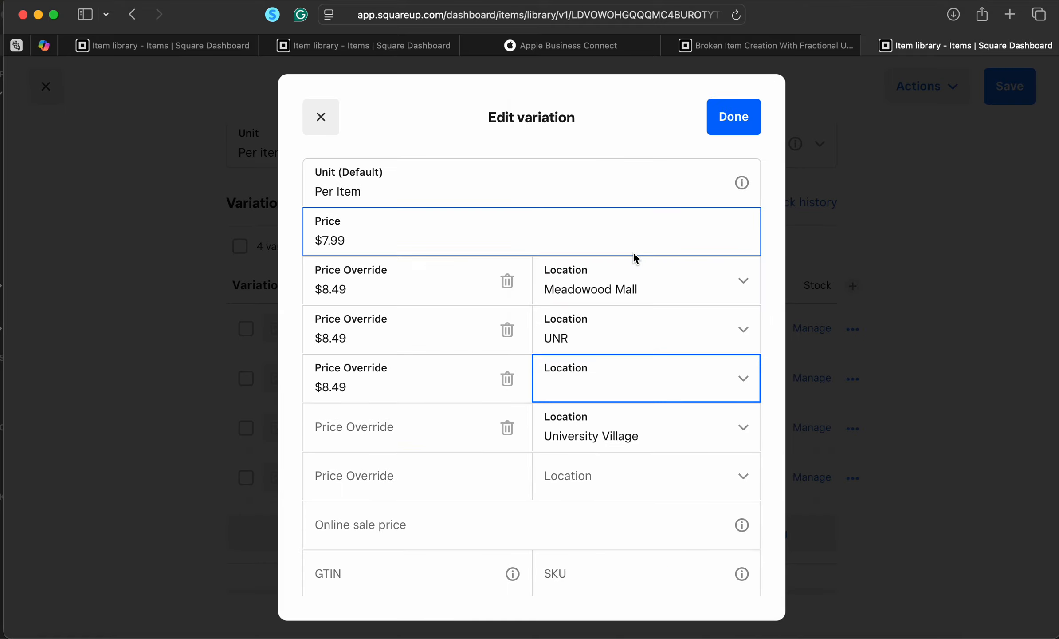
click(747, 385)
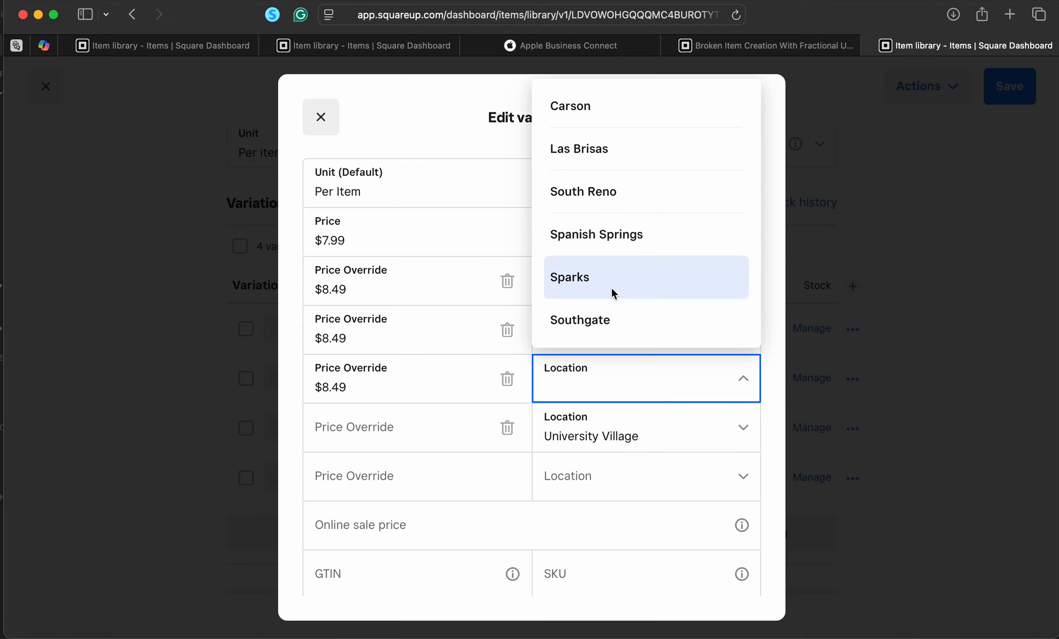
click(599, 321)
click(741, 102)
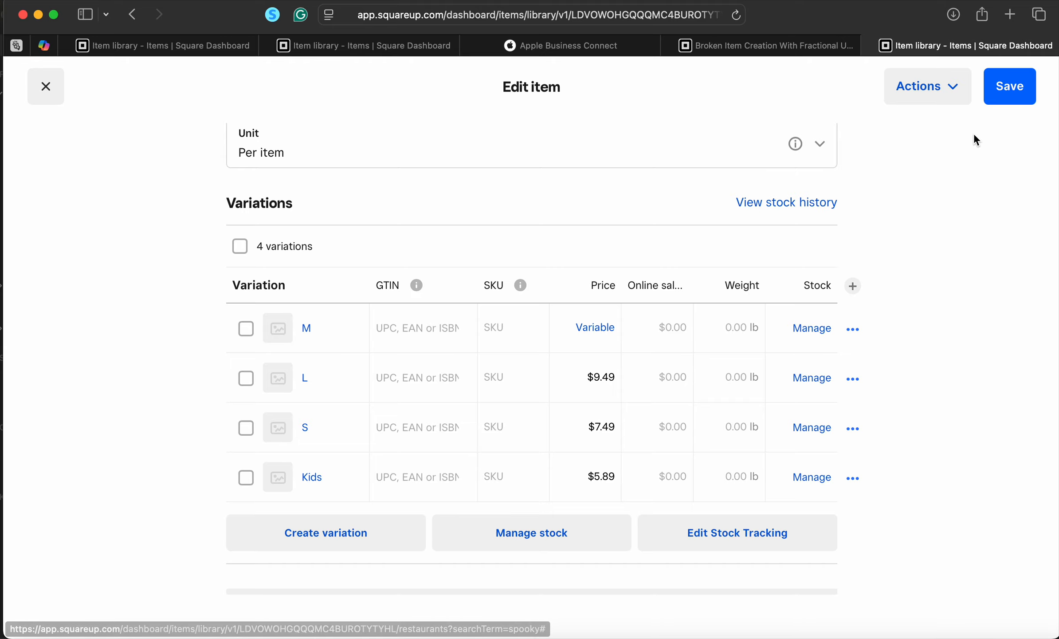
Save the item, reopen Smashing Pumpkin, and scroll to its sales channels (4 of 7)
click(1011, 95)
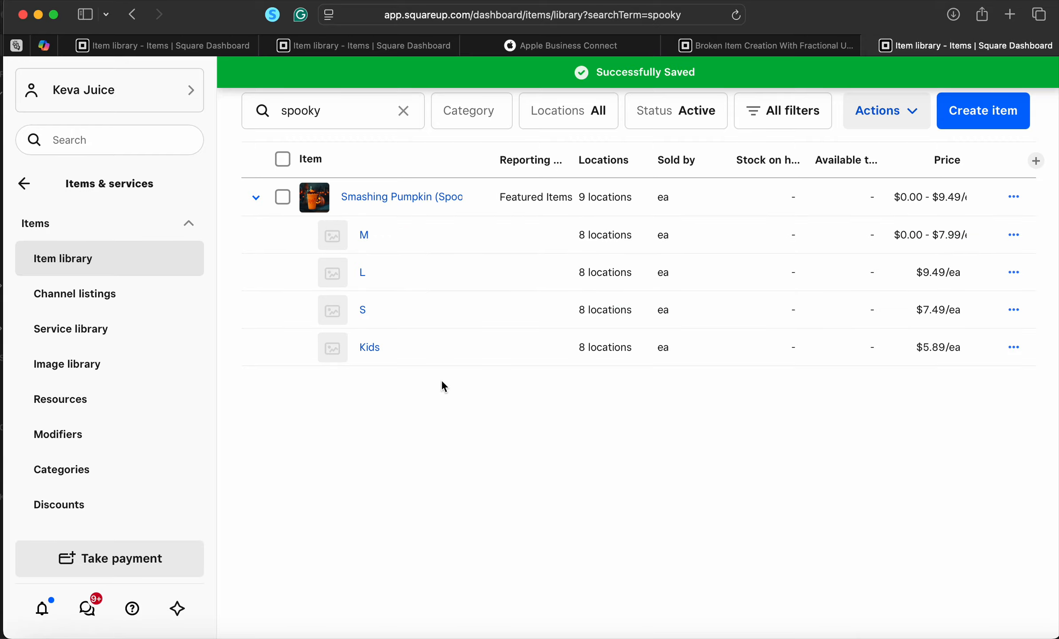
click(398, 198)
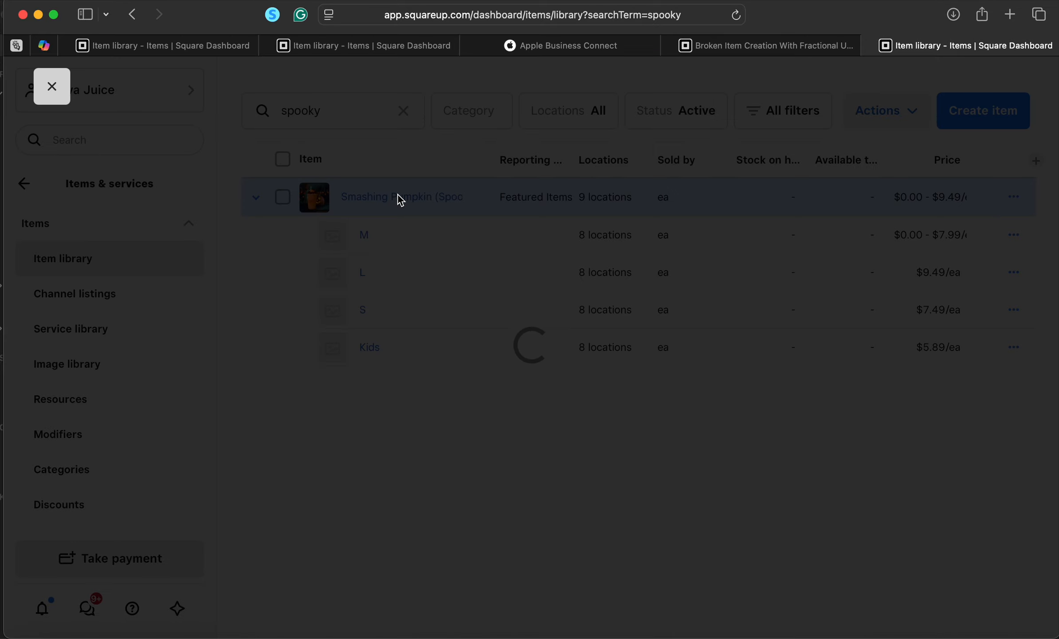
scroll(530, 454, down, 6)
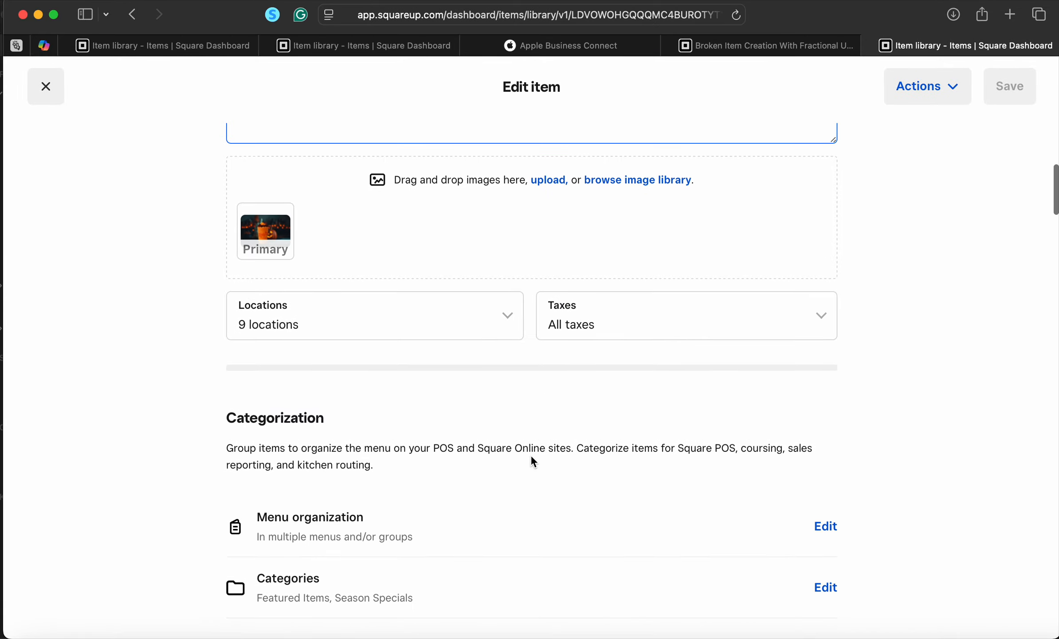
scroll(530, 454, up, 6)
scroll(531, 456, down, 15)
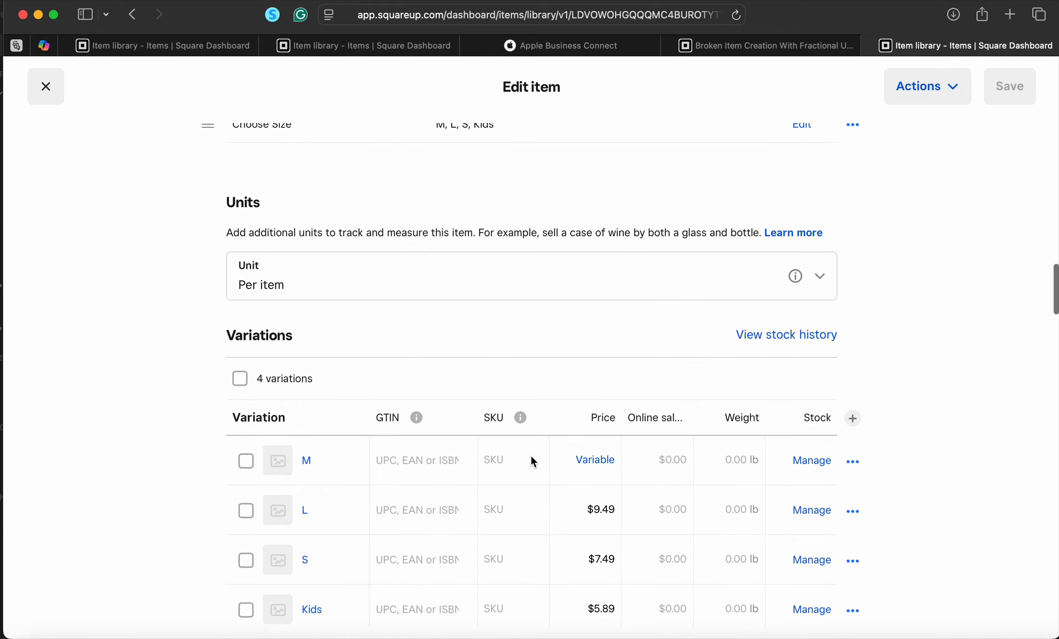
scroll(531, 458, down, 20)
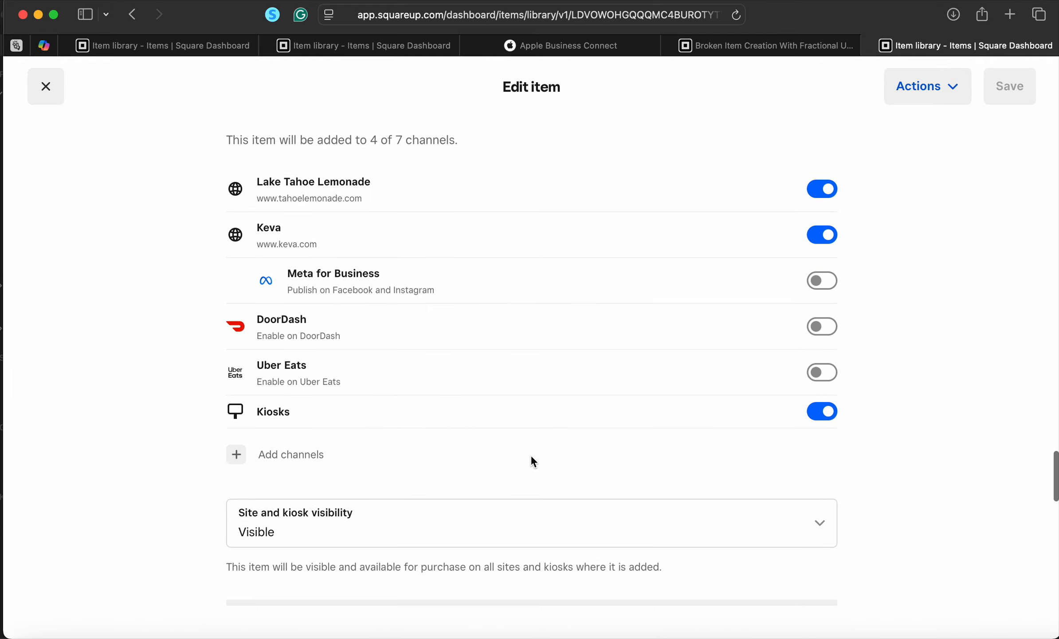
scroll(533, 461, up, 10)
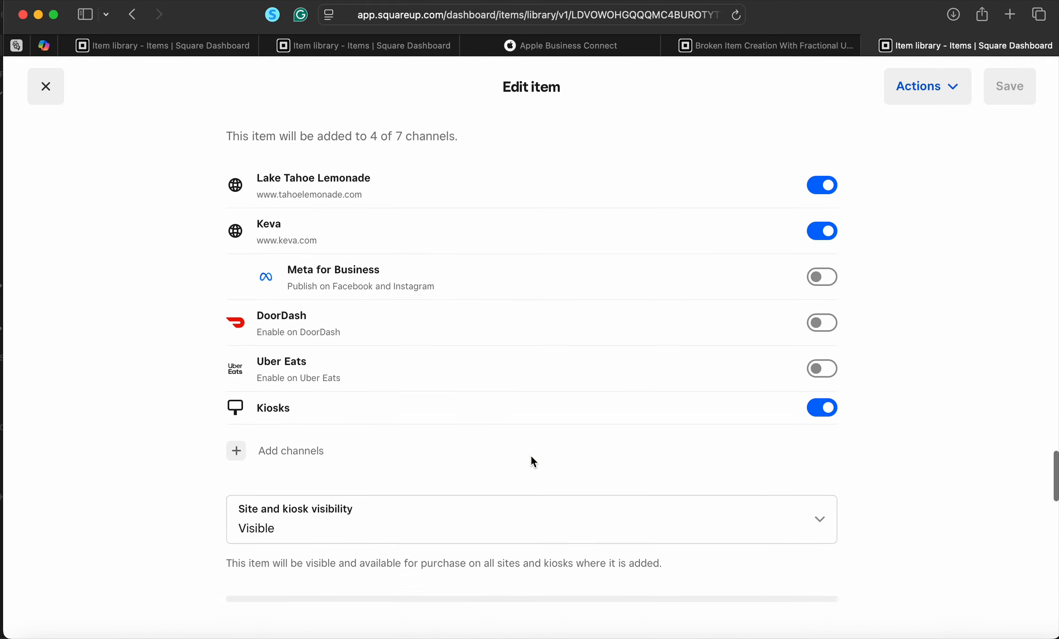
scroll(532, 461, down, 2)
scroll(532, 461, up, 1)
scroll(532, 461, up, 1)
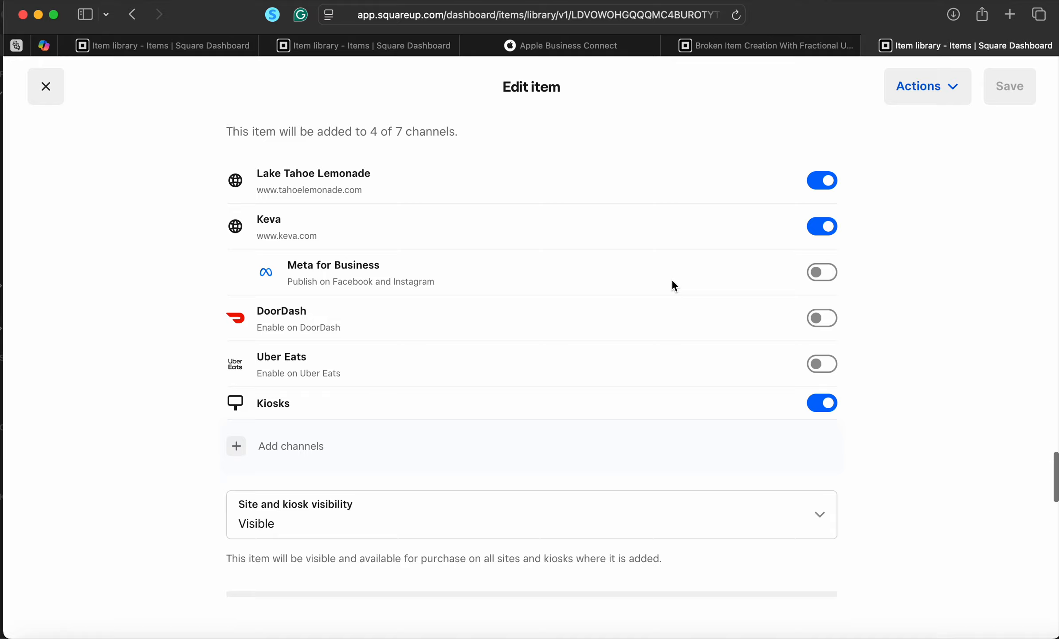
Turn off the item's availability on Lake Tahoe Lemonade, Keva and Kiosks
click(820, 181)
click(821, 226)
click(822, 403)
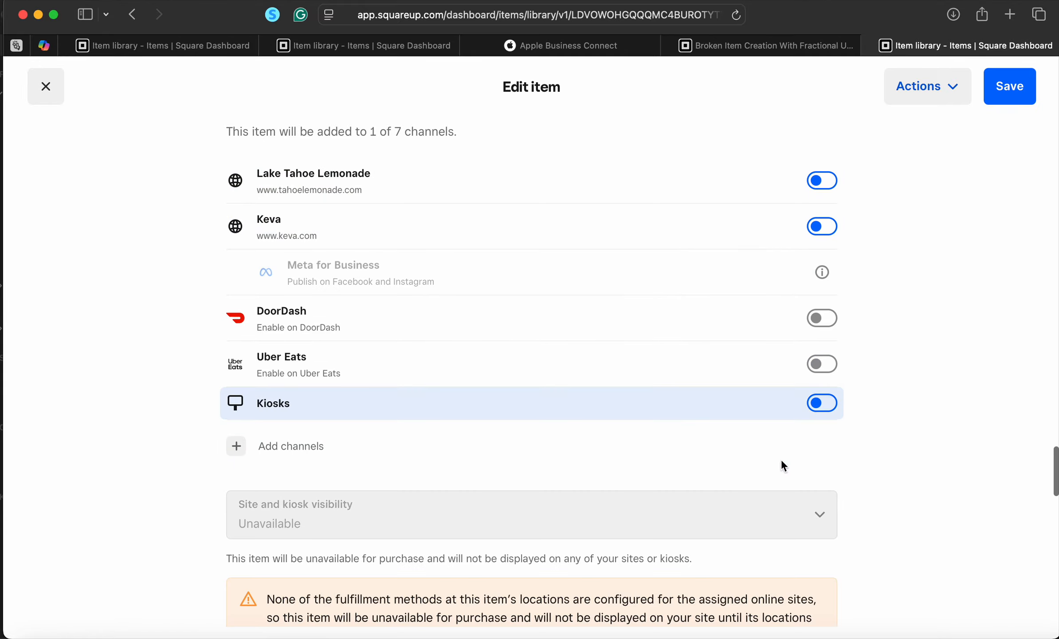
scroll(763, 516, down, 10)
scroll(764, 517, down, 15)
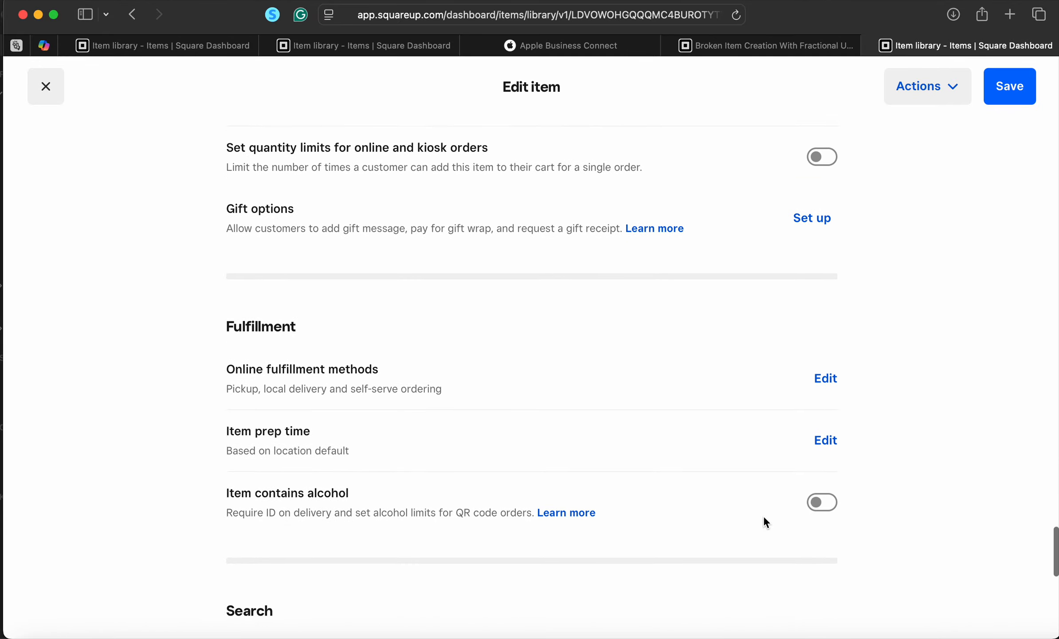
scroll(707, 334, up, 2)
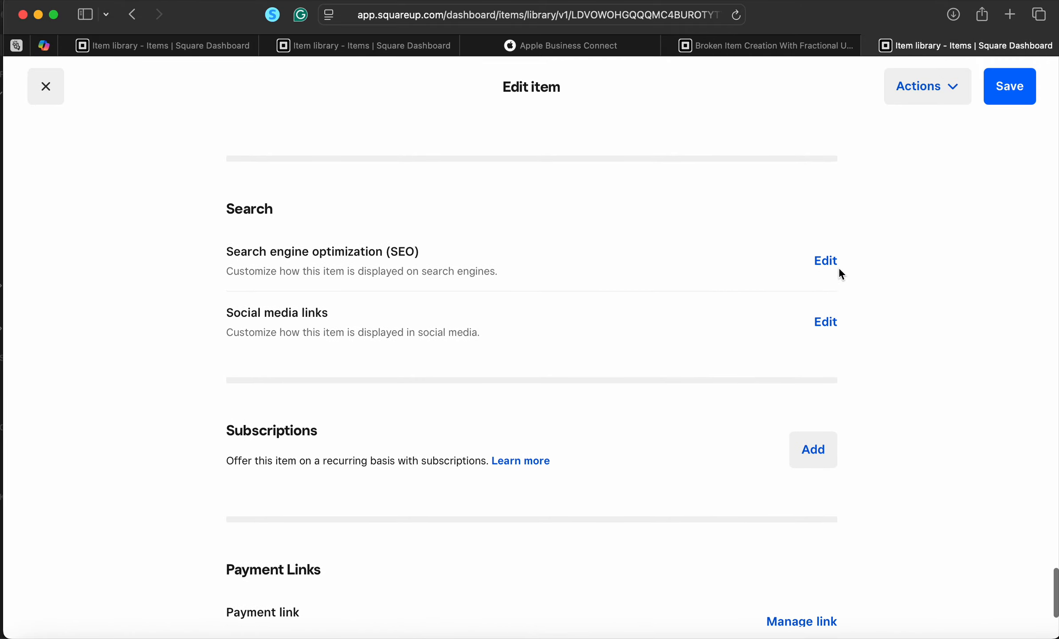
Review the item's SEO settings and close them without changes
click(826, 262)
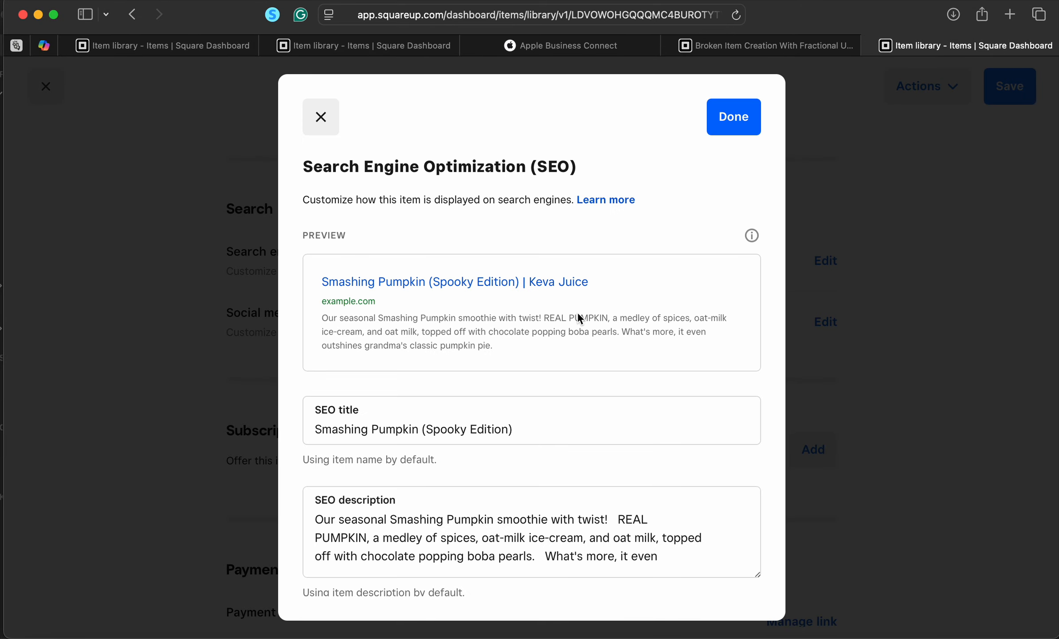
scroll(579, 317, down, 5)
scroll(579, 318, up, 5)
scroll(579, 317, down, 1)
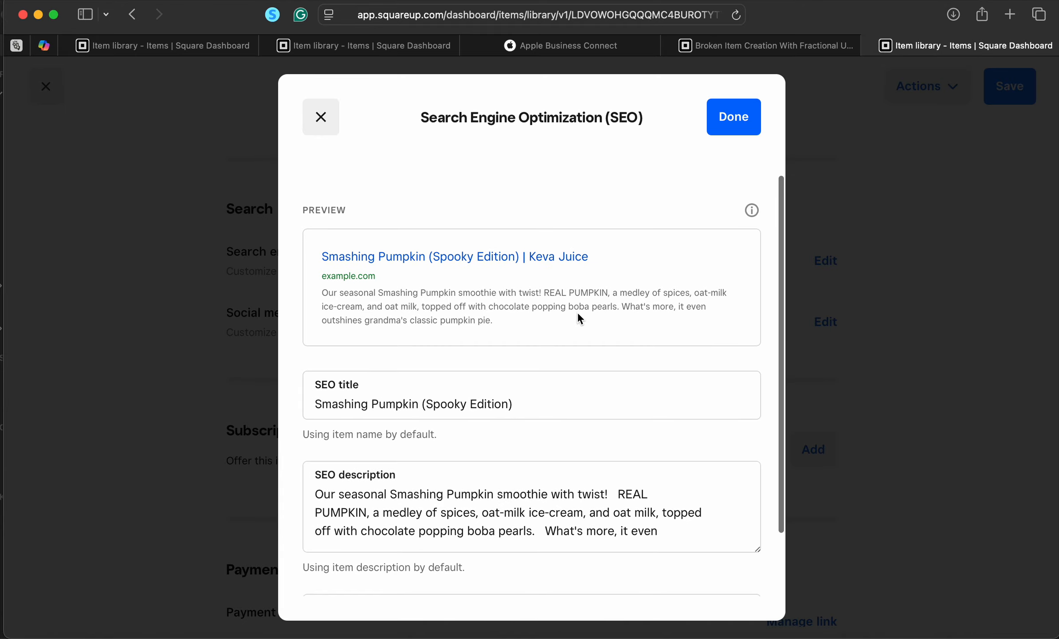
scroll(577, 311, down, 2)
scroll(577, 311, up, 3)
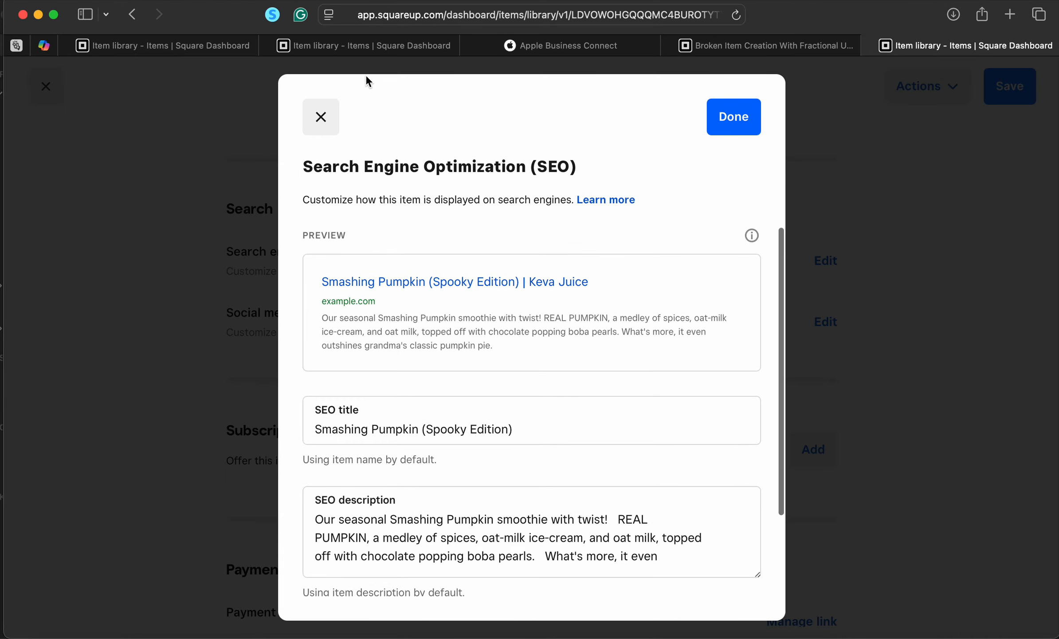
click(321, 117)
Check the social media link title defaults to 'Smashing Pumpkin (Spooky Edition)' and close it
scroll(527, 304, up, 5)
scroll(651, 457, down, 2)
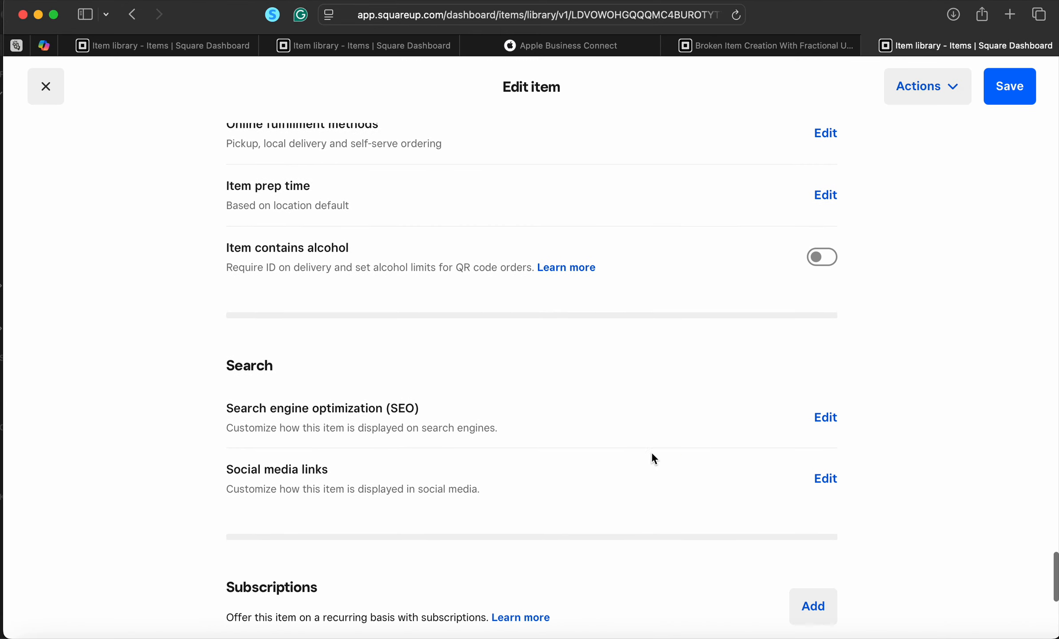
click(820, 475)
scroll(594, 386, down, 1)
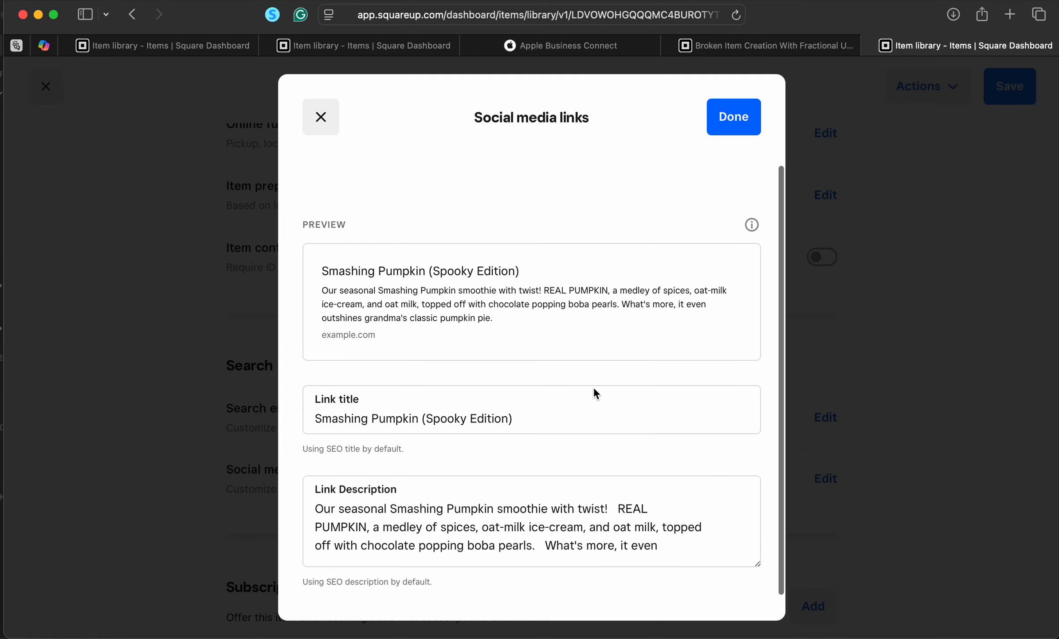
click(593, 386)
scroll(594, 386, up, 1)
click(739, 131)
Scroll through the Spooky Edition Edit item page to review its categories and settings
scroll(783, 242, up, 10)
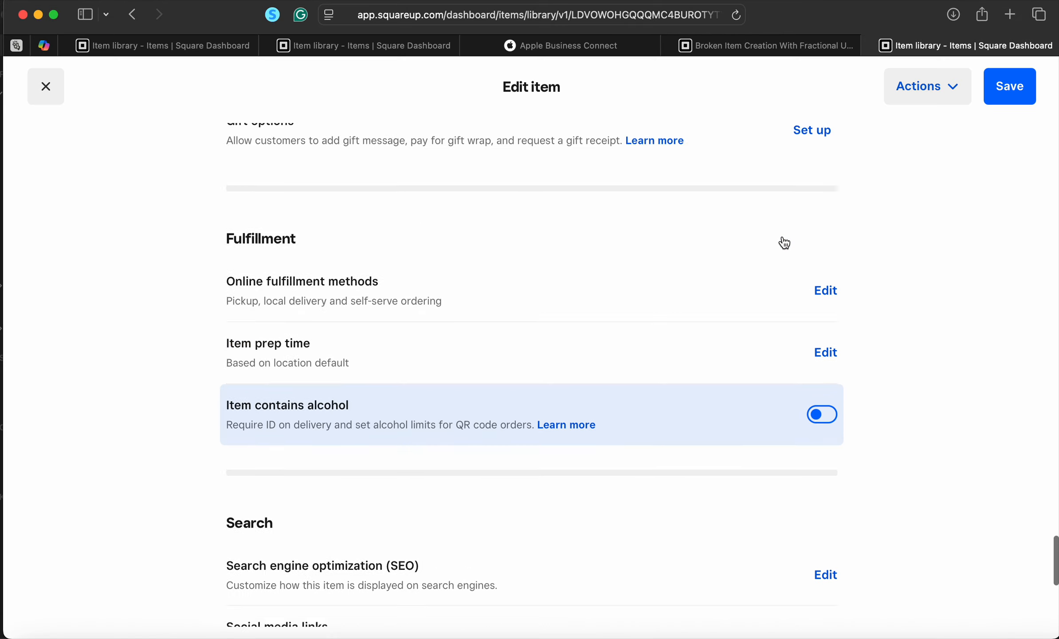
scroll(783, 241, up, 15)
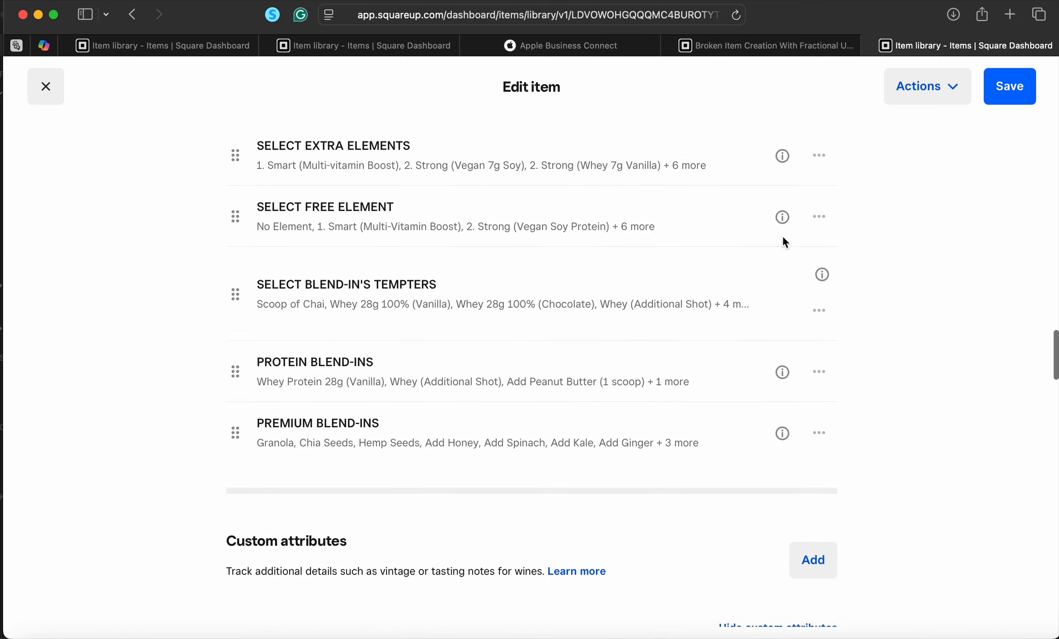
scroll(783, 242, up, 10)
scroll(783, 242, down, 10)
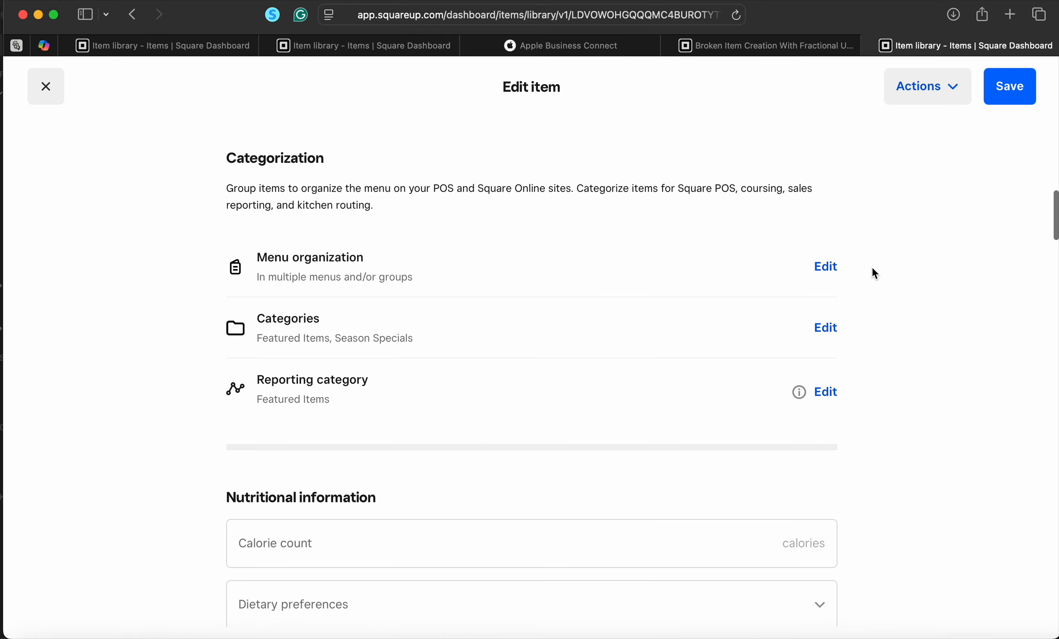
scroll(861, 307, down, 5)
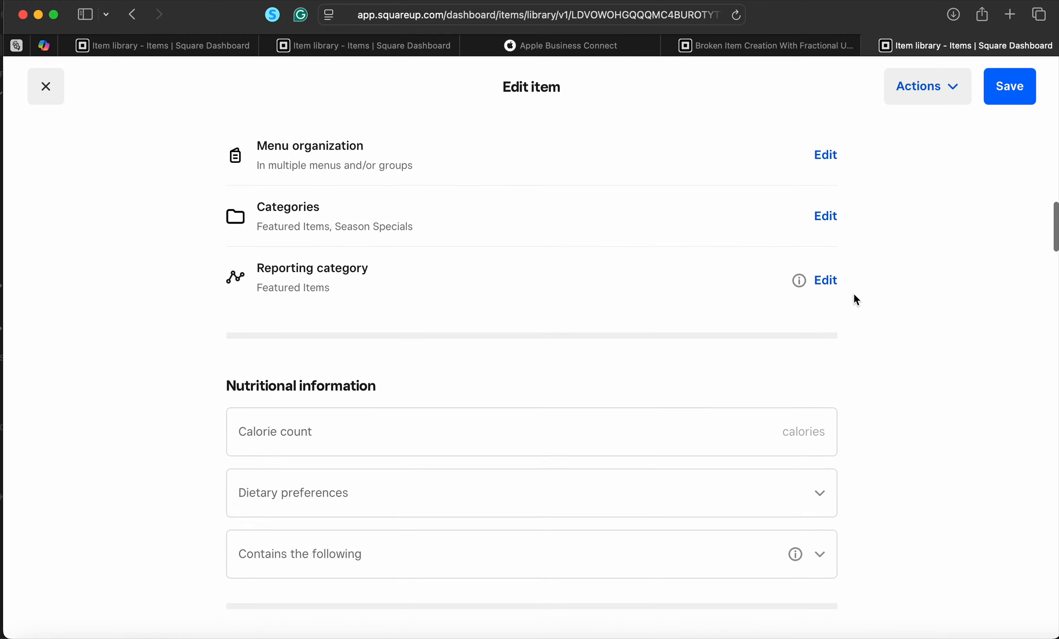
scroll(857, 361, down, 8)
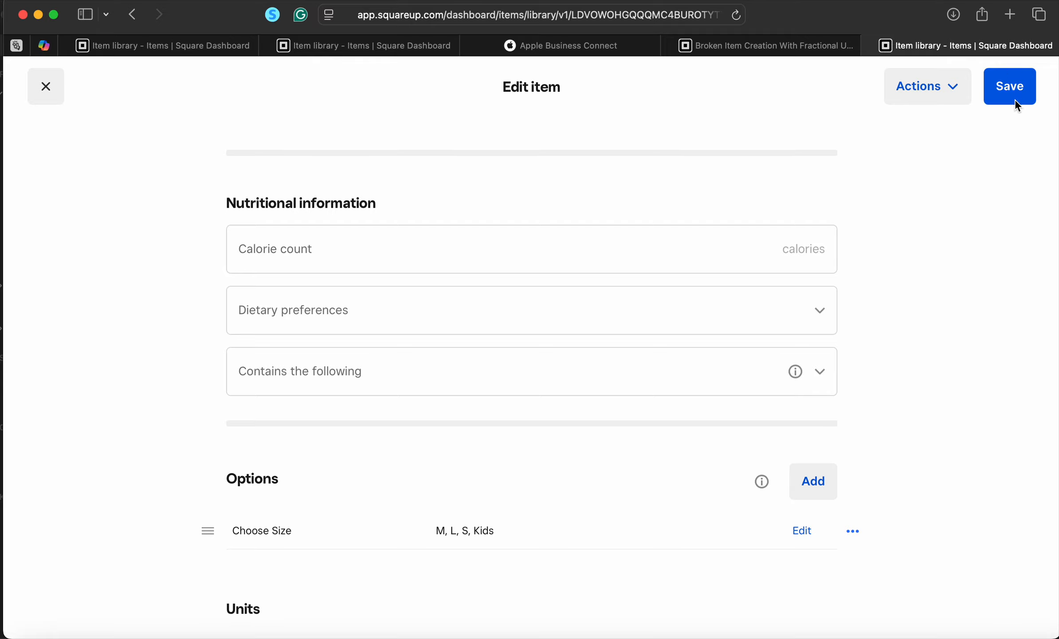